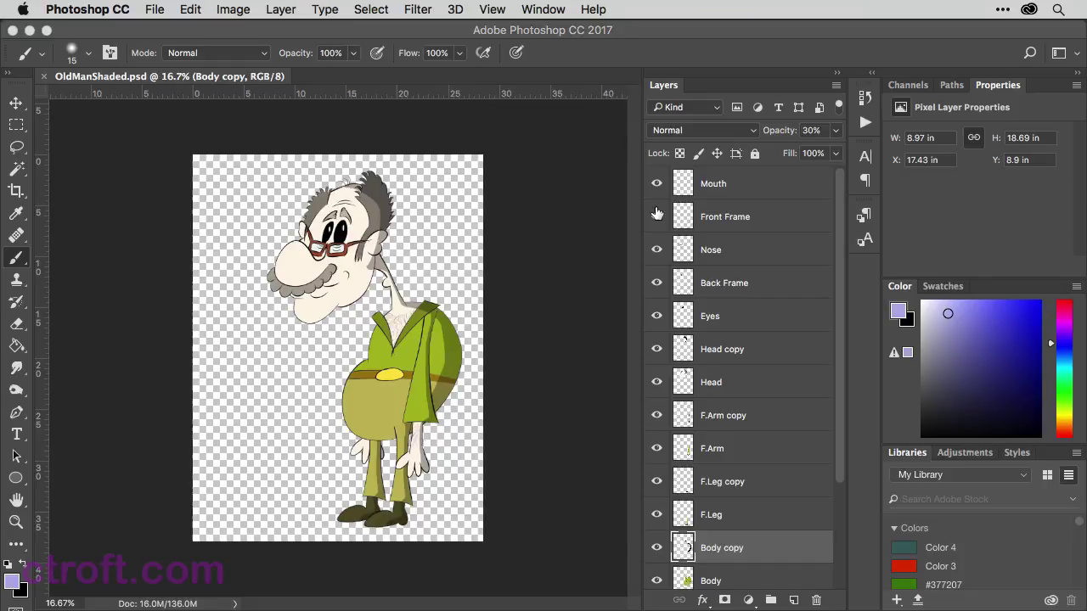
Move the Mouth through Back Frame face layers below the Eyes layer
{"action": "left_click_drag", "start_coordinate": [655, 283], "coordinate": [655, 193]}
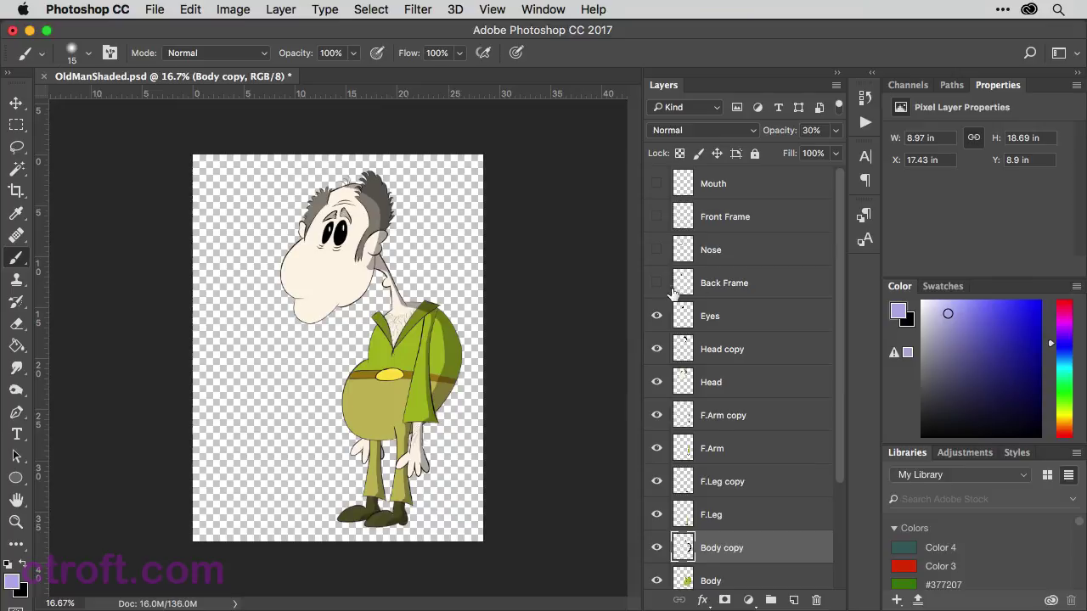
{"action": "left_click_drag", "start_coordinate": [656, 284], "coordinate": [656, 192]}
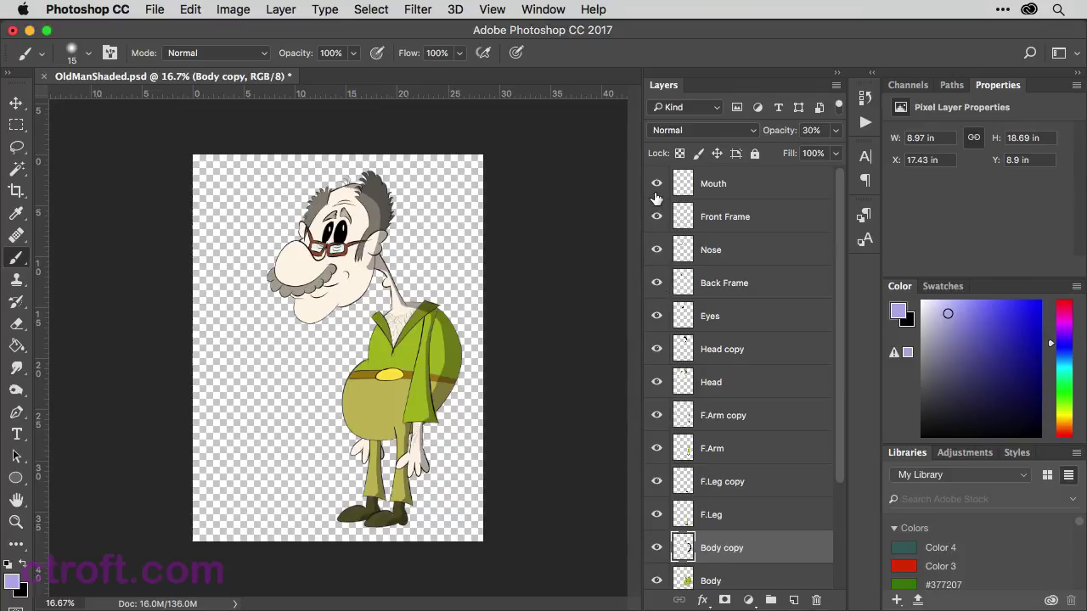
{"action": "left_click", "coordinate": [727, 187]}
{"action": "left_click", "coordinate": [736, 291], "text": "shift"}
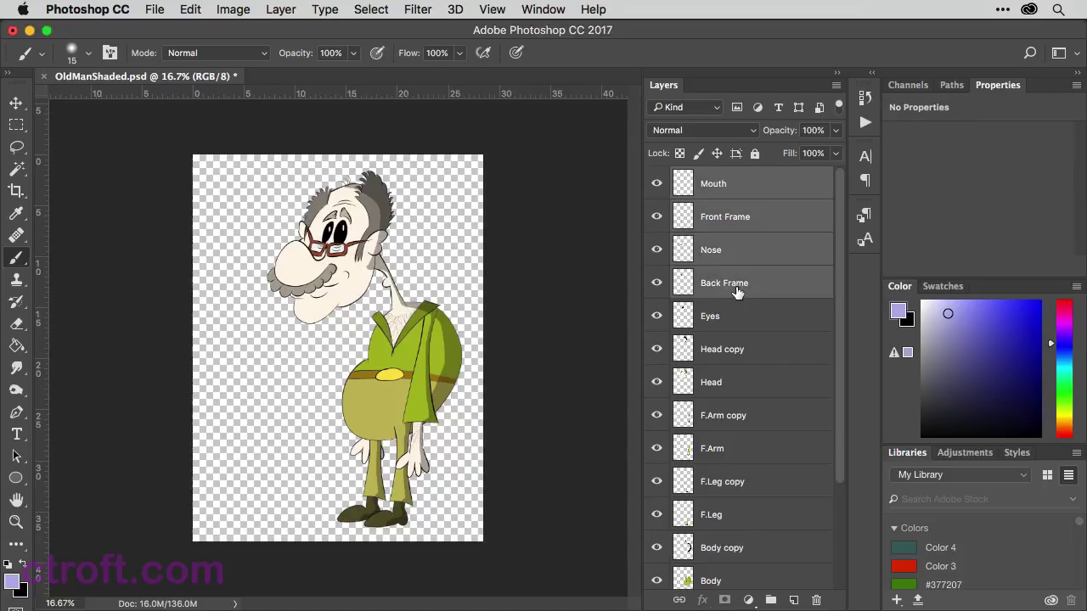
{"action": "left_click_drag", "start_coordinate": [736, 291], "coordinate": [733, 331]}
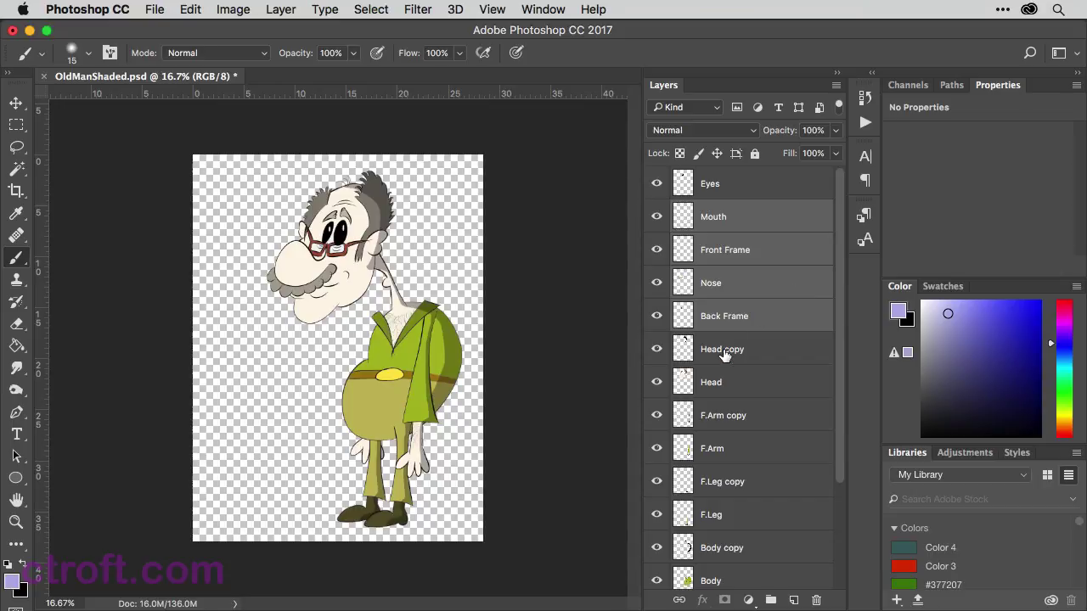
Merge the Mouth-through-Head layers into one layer and name it Head
{"action": "left_click", "coordinate": [726, 389]}
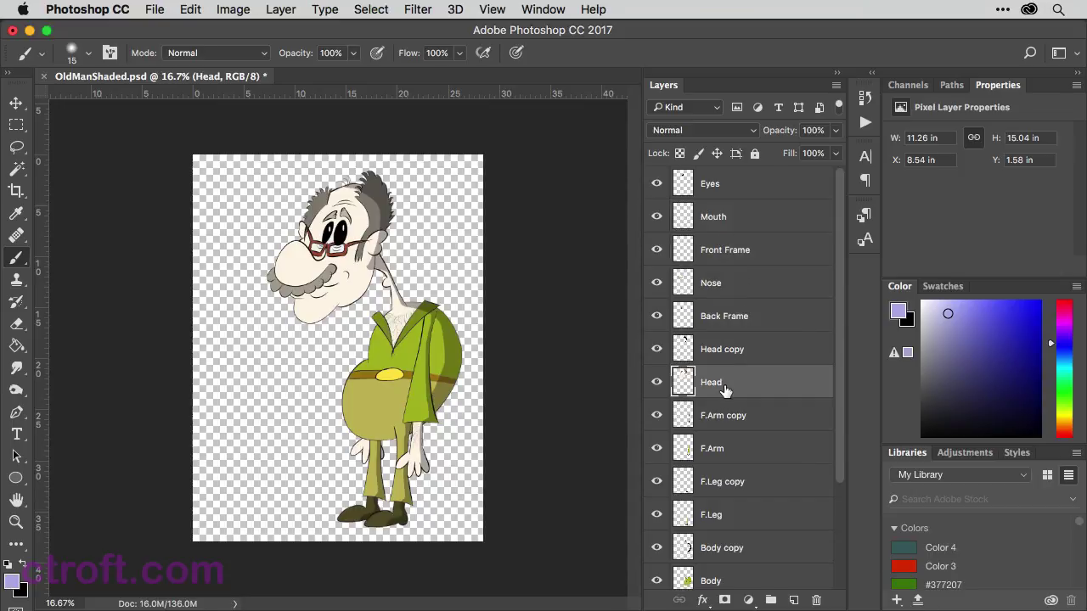
{"action": "left_click", "coordinate": [723, 221], "text": "shift"}
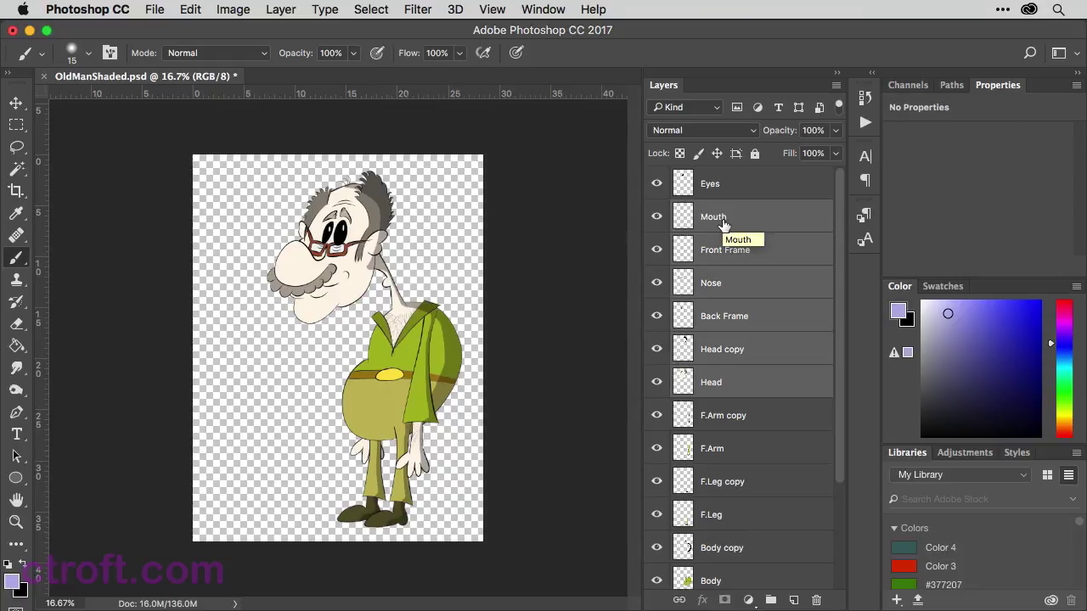
{"action": "right_click", "coordinate": [722, 222]}
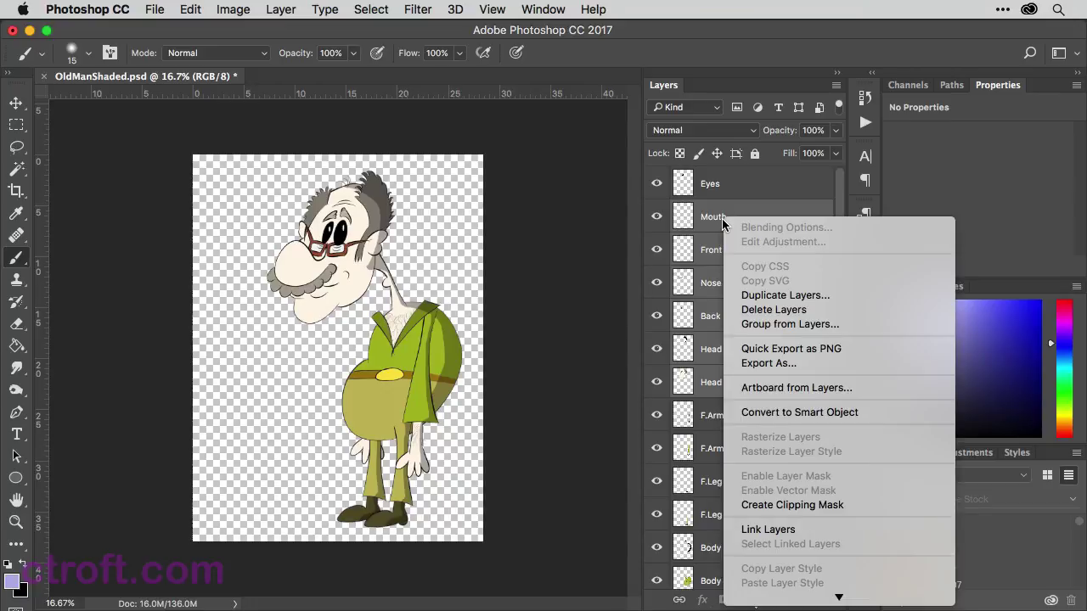
{"action": "mouse_move", "coordinate": [839, 597]}
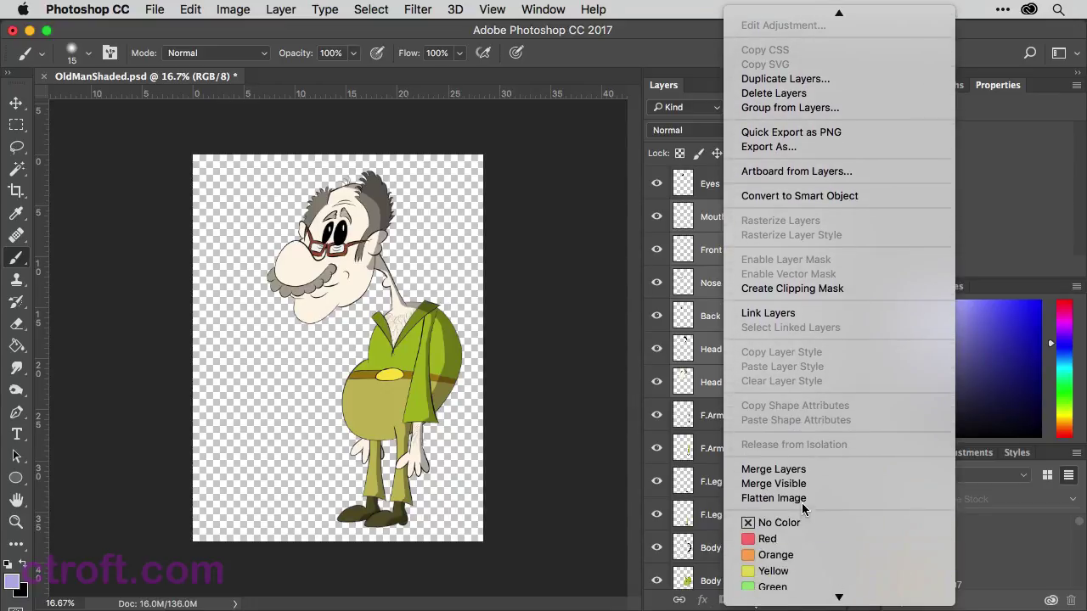
{"action": "left_click", "coordinate": [798, 470]}
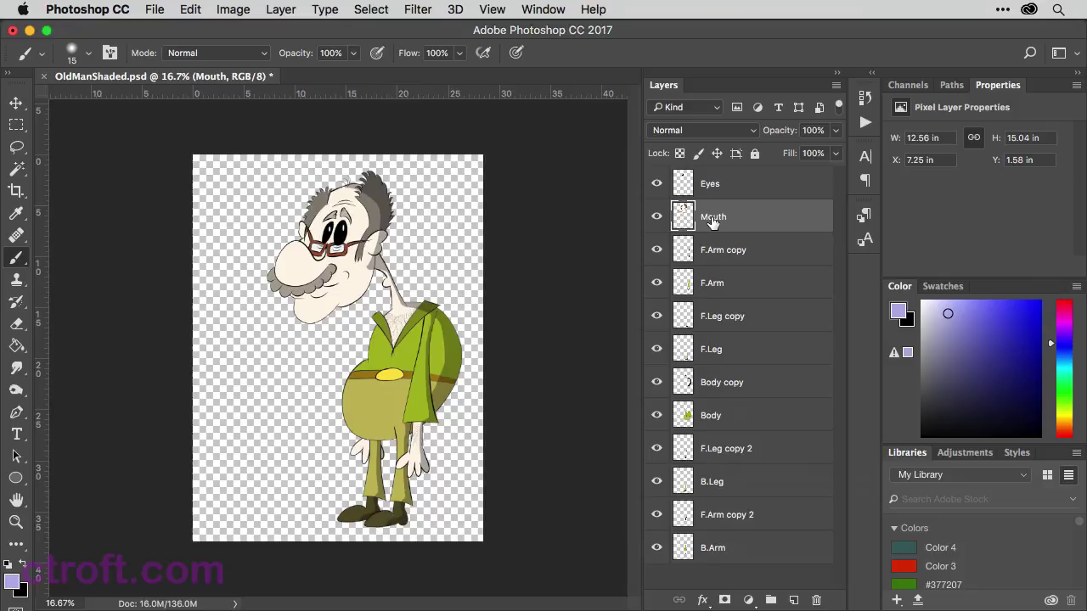
{"action": "left_click", "coordinate": [651, 218]}
{"action": "left_click", "coordinate": [651, 218]}
{"action": "double_click", "coordinate": [715, 218]}
{"action": "type", "text": "Head"}
{"action": "key", "text": "Return"}
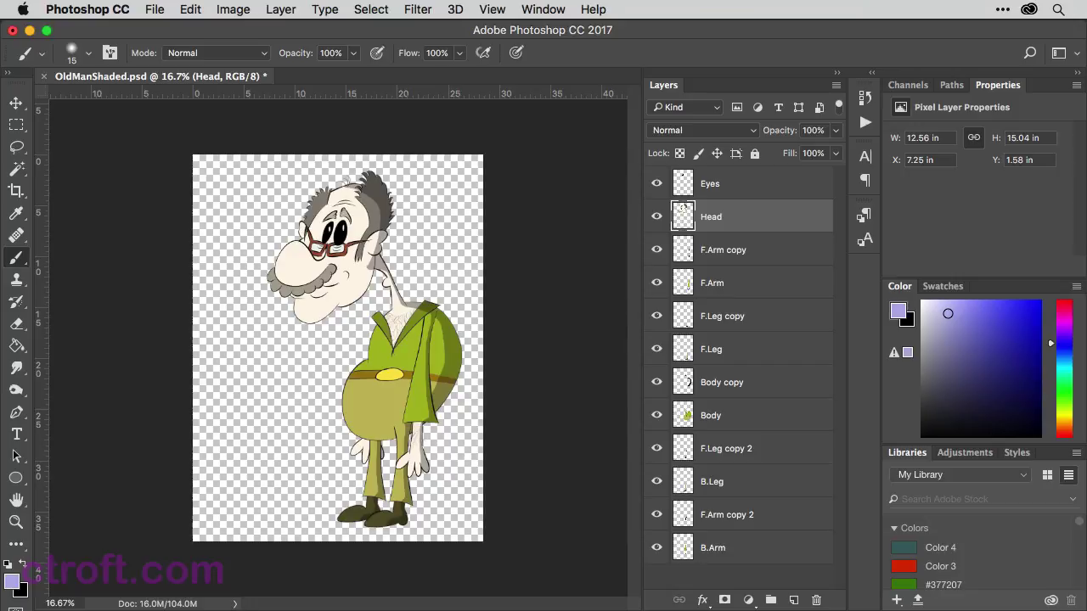
Merge F.Arm copy with F.Arm and name the result F.Arm
{"action": "left_click", "coordinate": [726, 255]}
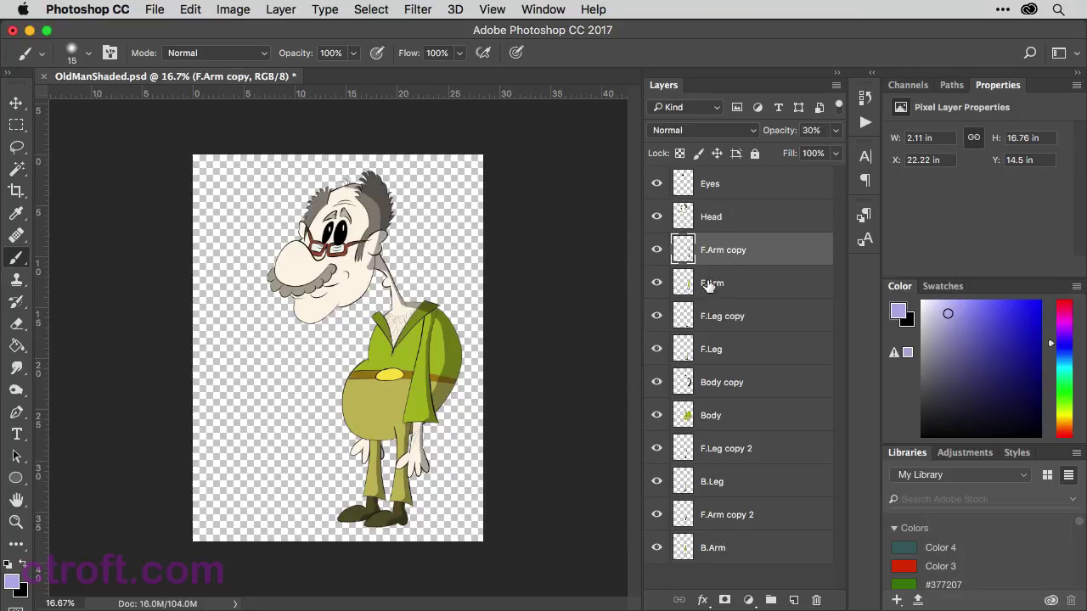
{"action": "left_click", "coordinate": [712, 284], "text": "shift"}
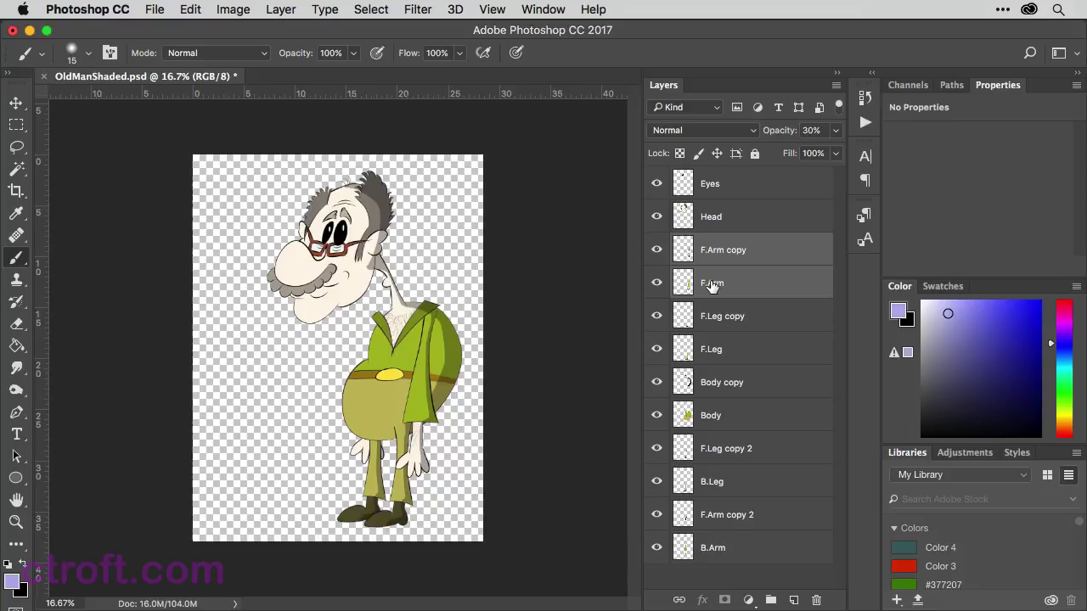
{"action": "right_click", "coordinate": [712, 286]}
{"action": "scroll", "coordinate": [778, 564], "scroll_direction": "down", "scroll_amount": 5}
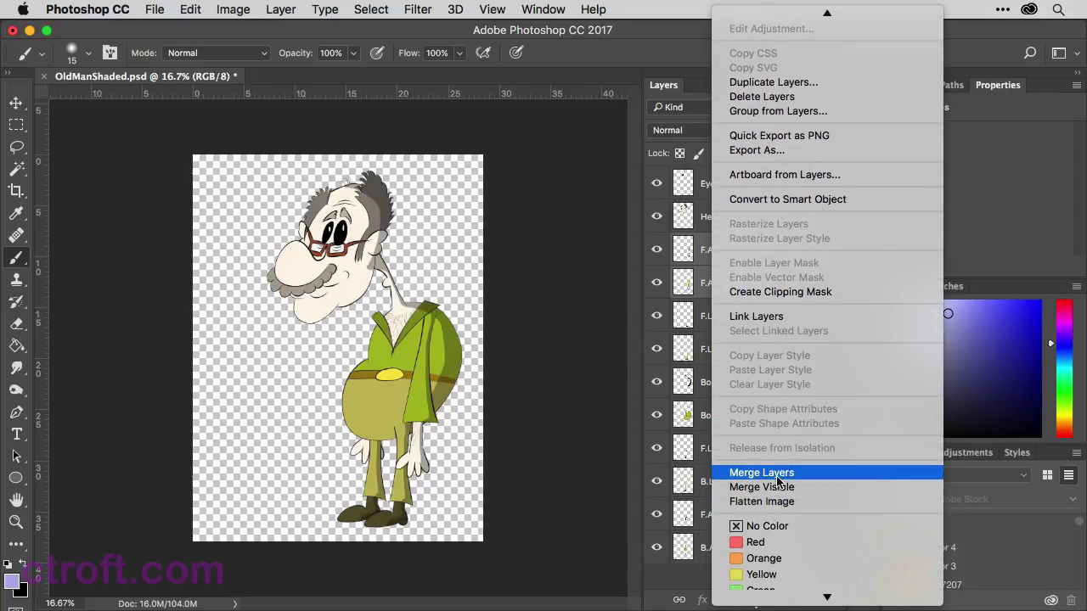
{"action": "left_click", "coordinate": [777, 480]}
{"action": "double_click", "coordinate": [720, 251]}
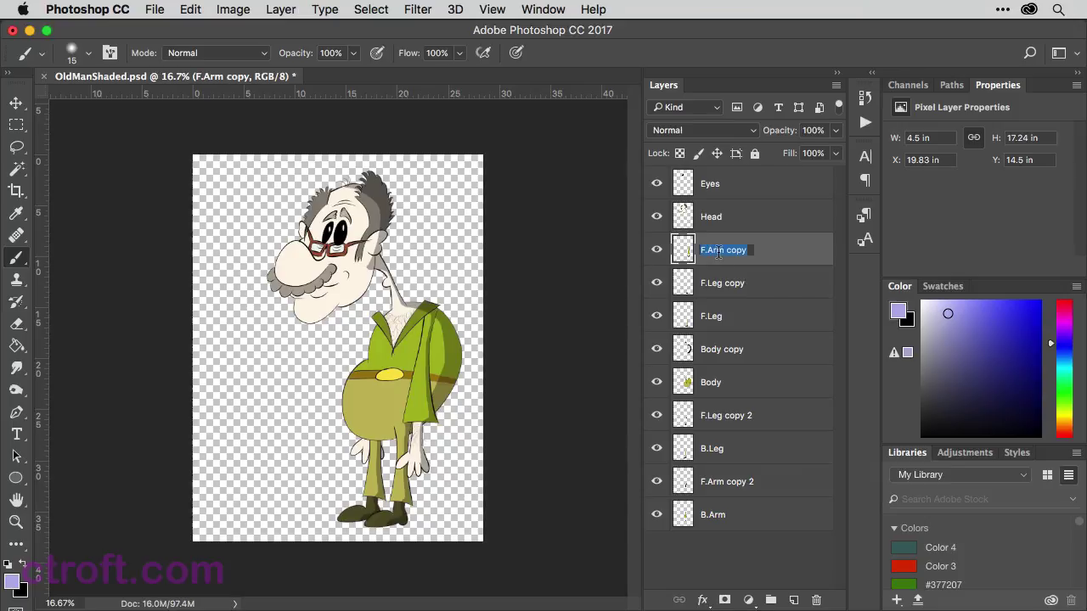
{"action": "type", "text": "F.Arm"}
{"action": "key", "text": "Return"}
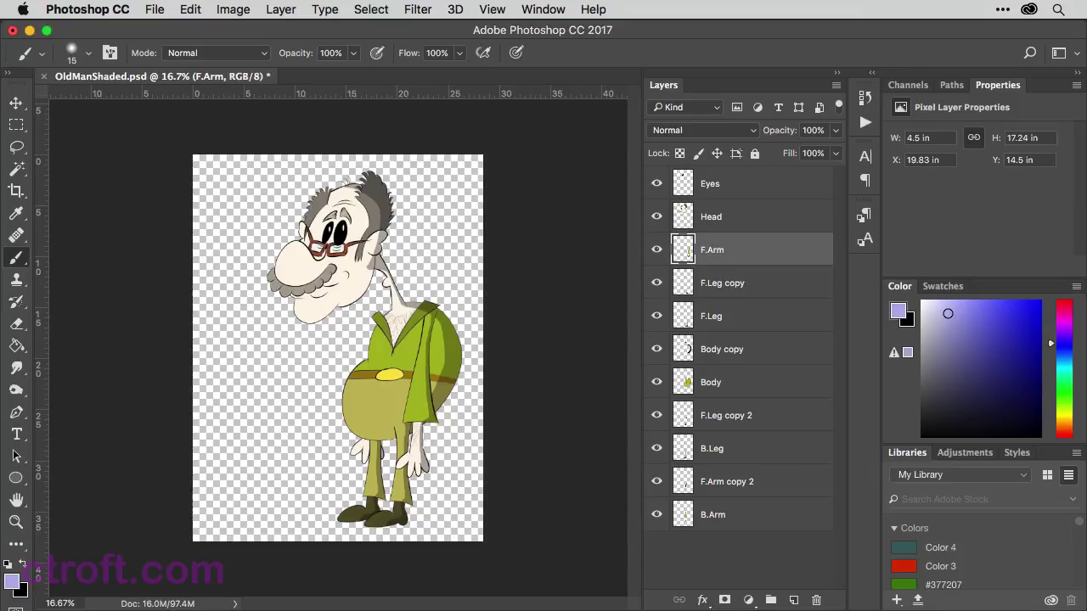
{"action": "left_click", "coordinate": [657, 249]}
{"action": "left_click", "coordinate": [657, 250]}
Merge F.Leg copy with F.Leg and name the result F.Leg
{"action": "left_click", "coordinate": [730, 283]}
{"action": "left_click", "coordinate": [723, 317], "text": "shift"}
{"action": "right_click", "coordinate": [724, 320]}
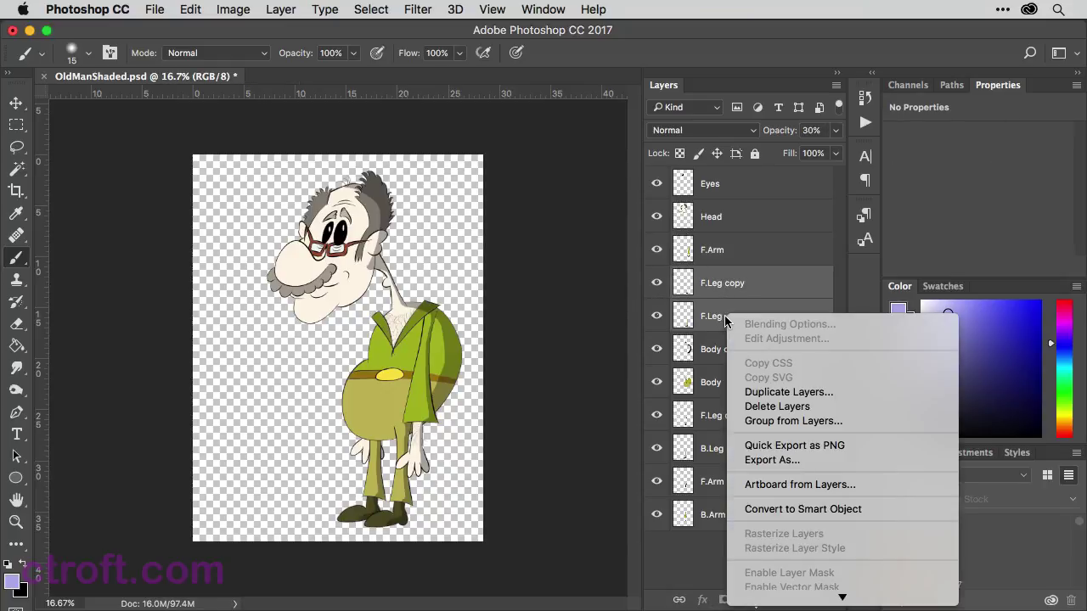
{"action": "scroll", "coordinate": [815, 509], "scroll_direction": "down", "scroll_amount": 10}
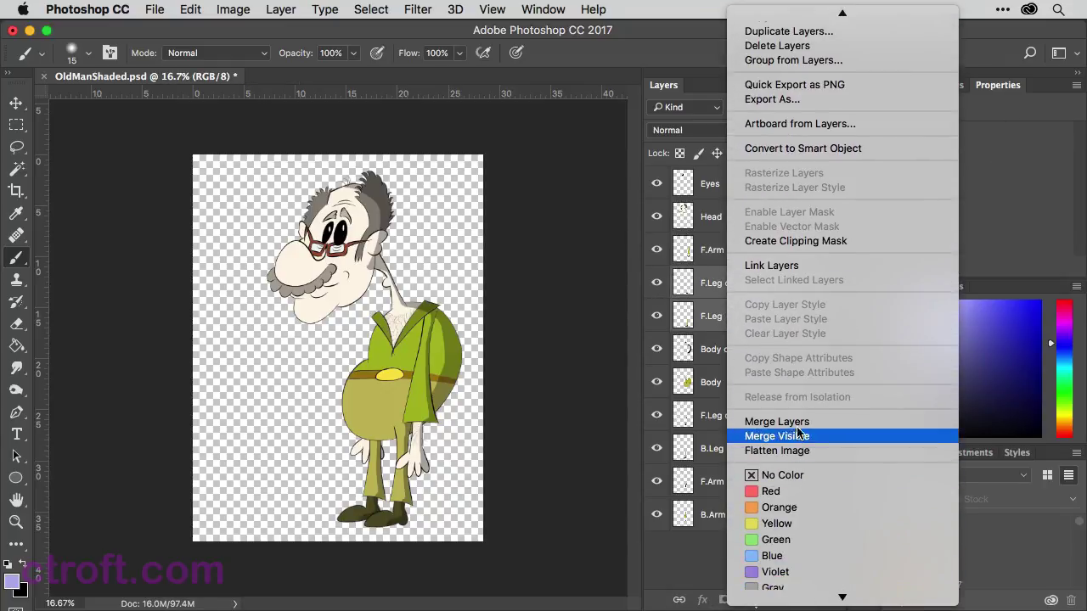
{"action": "left_click", "coordinate": [793, 421]}
{"action": "double_click", "coordinate": [721, 283]}
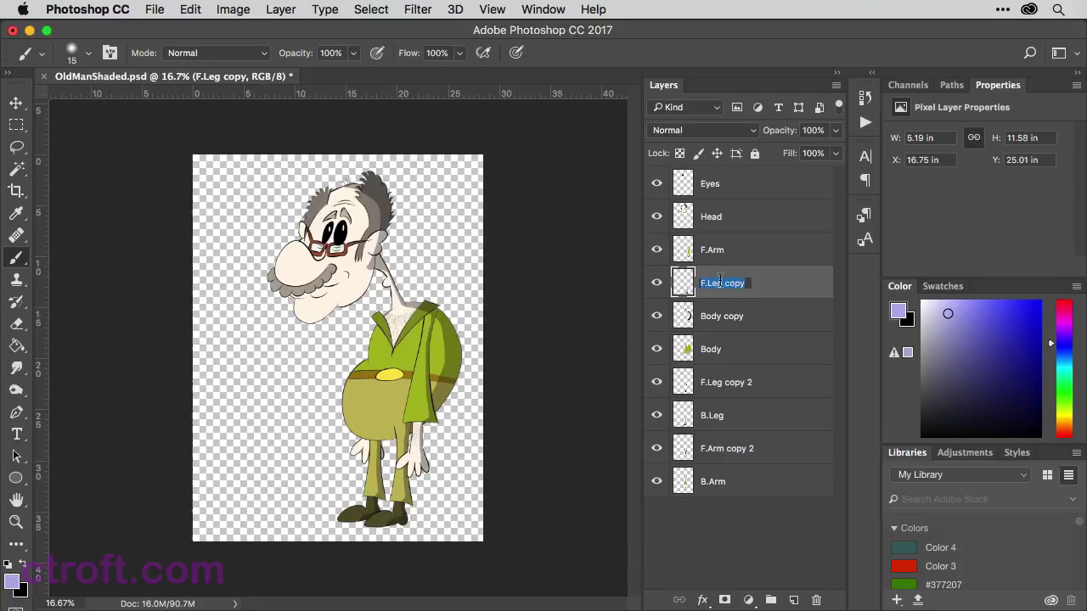
{"action": "type", "text": "F.Leg"}
{"action": "key", "text": "Return"}
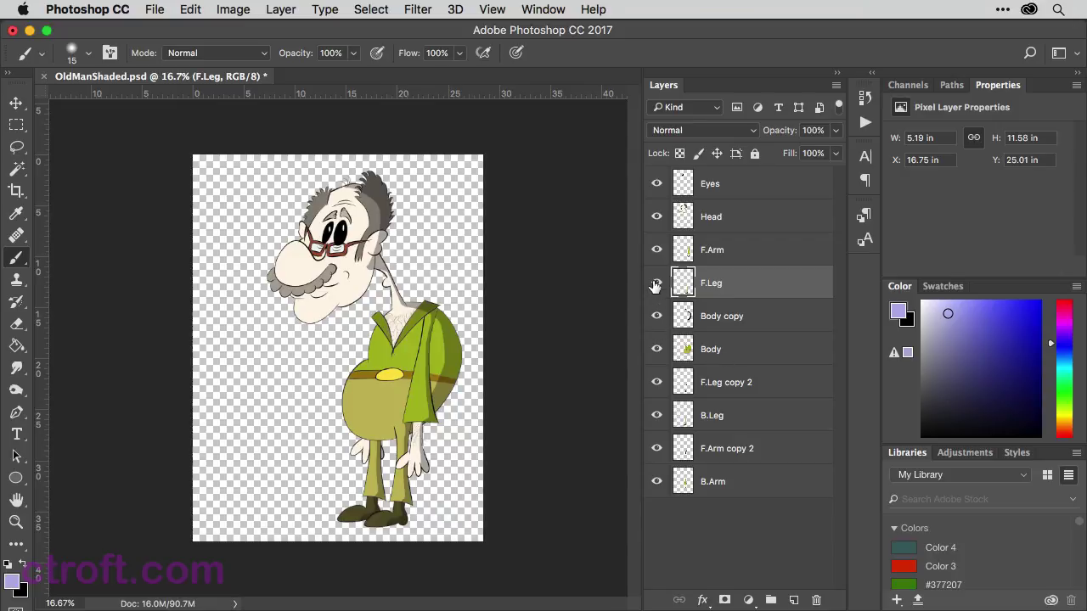
With Eyes, Head, F.Arm and F.Leg hidden, lasso the neck from Body and paste it in place on Layer 1
{"action": "left_click_drag", "start_coordinate": [656, 286], "coordinate": [656, 191]}
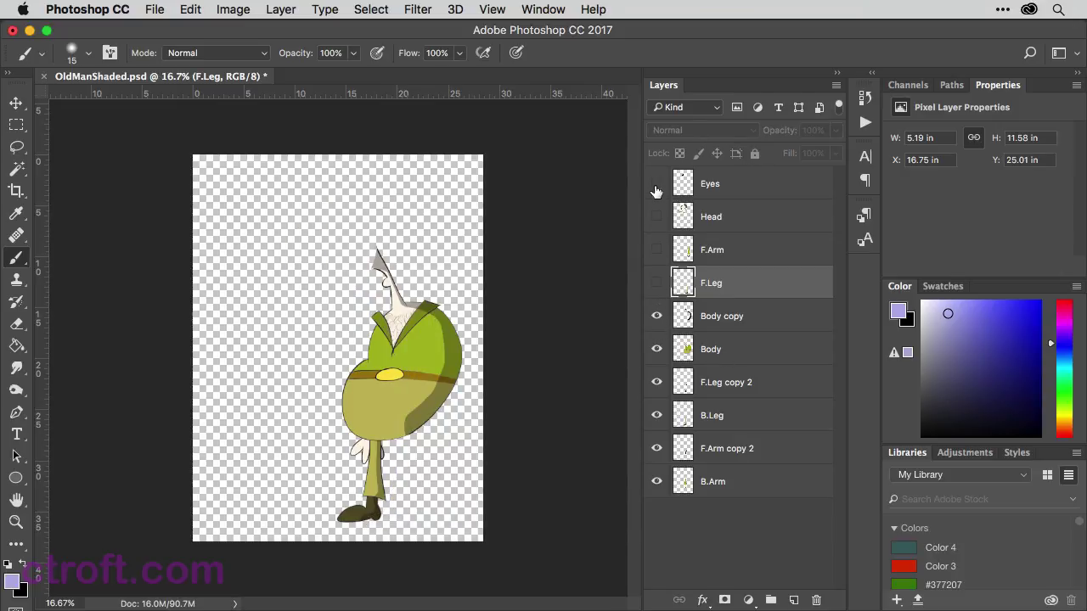
{"action": "left_click", "coordinate": [726, 360]}
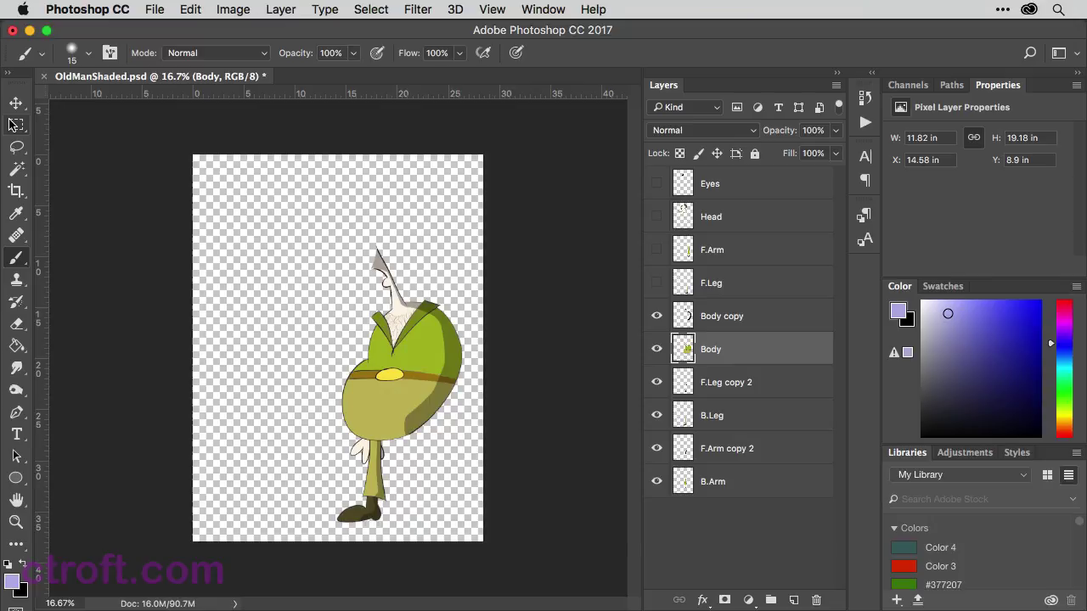
{"action": "left_click", "coordinate": [16, 146]}
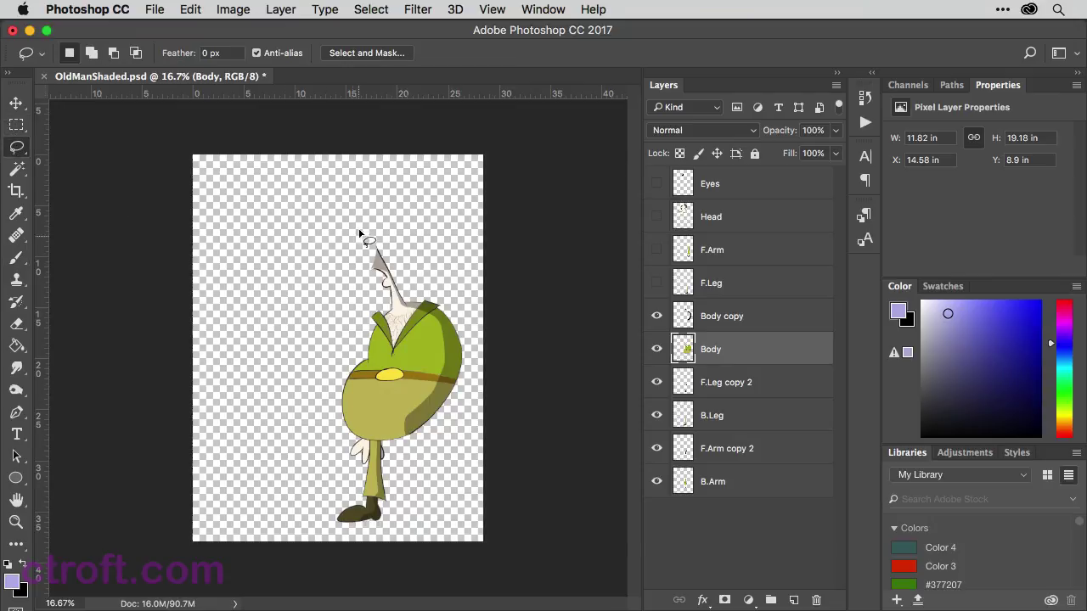
{"action": "mouse_move", "coordinate": [368, 224]}
{"action": "left_mouse_down"}
{"action": "mouse_move", "coordinate": [356, 253]}
{"action": "mouse_move", "coordinate": [366, 288]}
{"action": "mouse_move", "coordinate": [398, 312]}
{"action": "left_mouse_up"}
{"action": "mouse_move", "coordinate": [402, 309]}
{"action": "left_mouse_down"}
{"action": "mouse_move", "coordinate": [417, 316]}
{"action": "mouse_move", "coordinate": [409, 242]}
{"action": "mouse_move", "coordinate": [367, 227]}
{"action": "left_mouse_up"}
{"action": "key", "text": "super+x"}
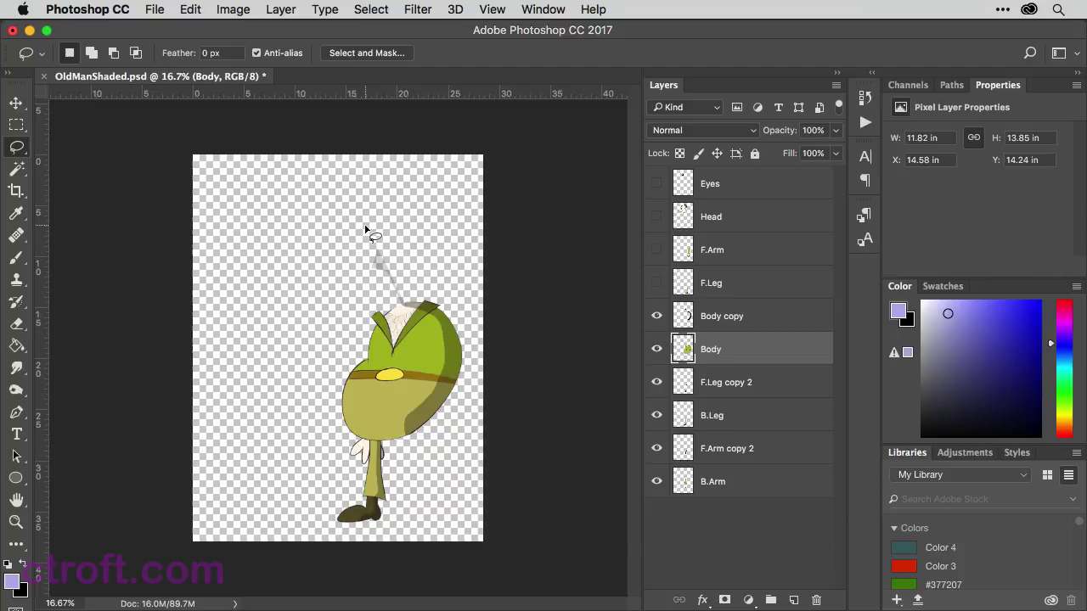
{"action": "key", "text": "shift+super+v"}
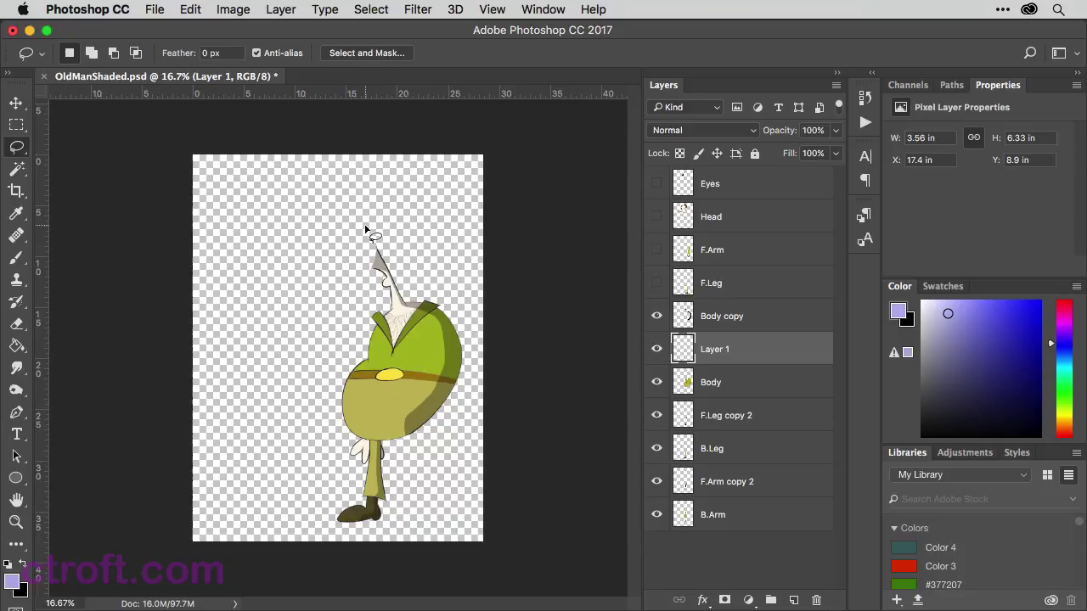
Cut the neck lines from Body copy onto a semi-transparent Layer 2
{"action": "left_click", "coordinate": [729, 318]}
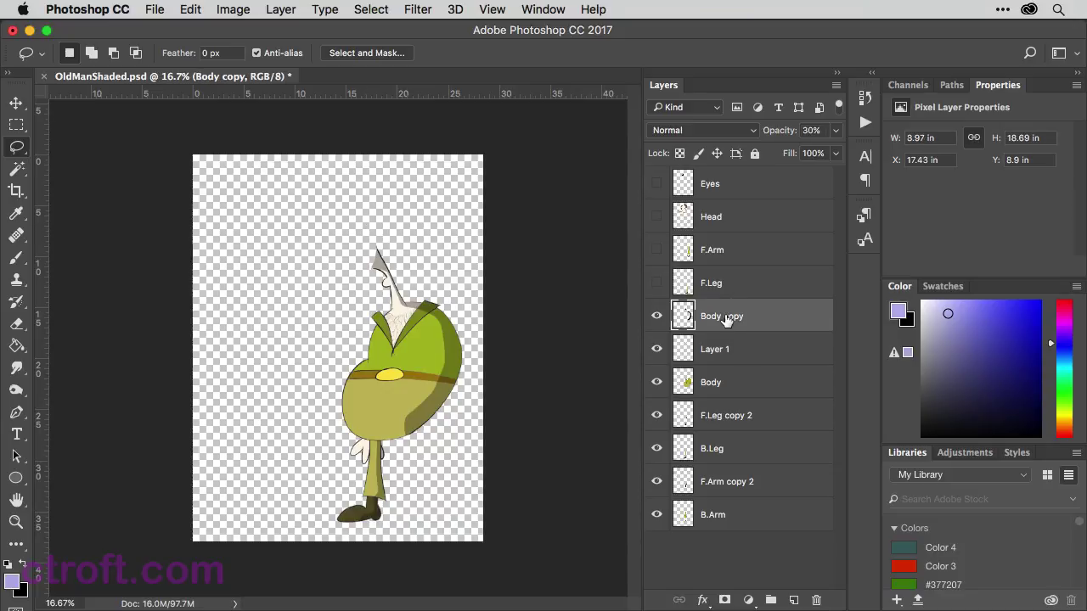
{"action": "left_click", "coordinate": [656, 355]}
{"action": "mouse_move", "coordinate": [379, 226]}
{"action": "left_mouse_down"}
{"action": "mouse_move", "coordinate": [357, 262]}
{"action": "mouse_move", "coordinate": [374, 290]}
{"action": "mouse_move", "coordinate": [402, 306]}
{"action": "mouse_move", "coordinate": [415, 292]}
{"action": "mouse_move", "coordinate": [378, 227]}
{"action": "left_mouse_up"}
{"action": "key", "text": "Delete"}
{"action": "key", "text": "super+d"}
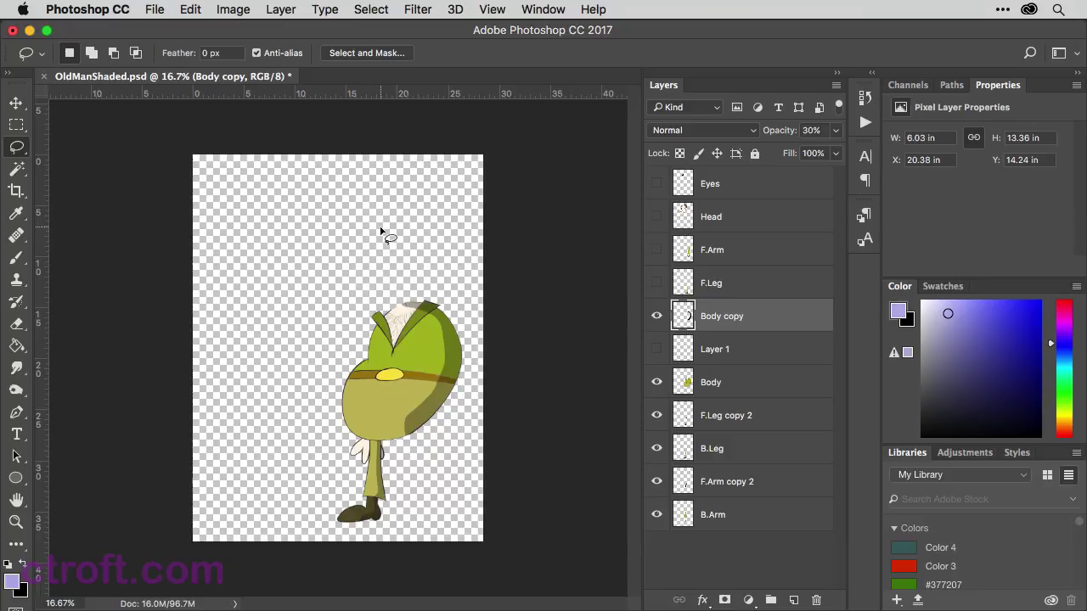
{"action": "left_click", "coordinate": [722, 356]}
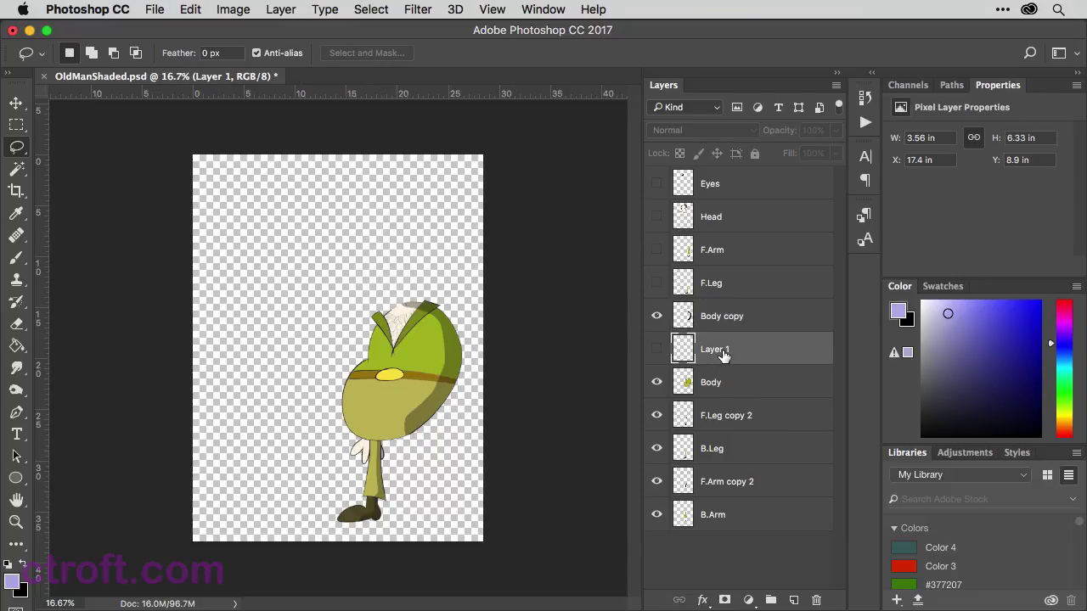
{"action": "left_click", "coordinate": [656, 351]}
{"action": "key", "text": "super+v"}
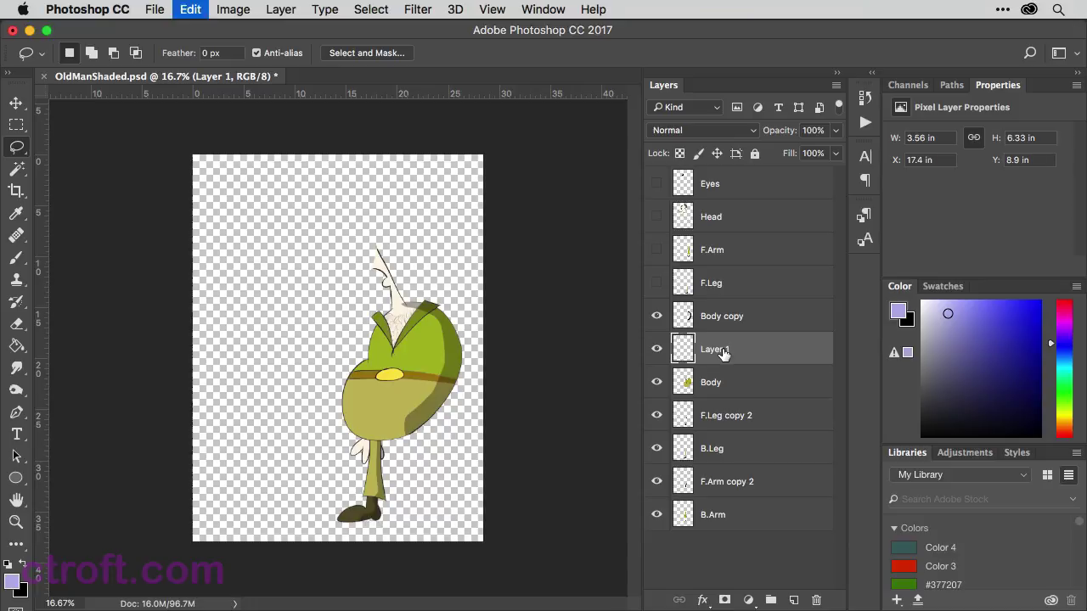
{"action": "left_click", "coordinate": [834, 133]}
{"action": "left_click_drag", "start_coordinate": [832, 150], "coordinate": [779, 160]}
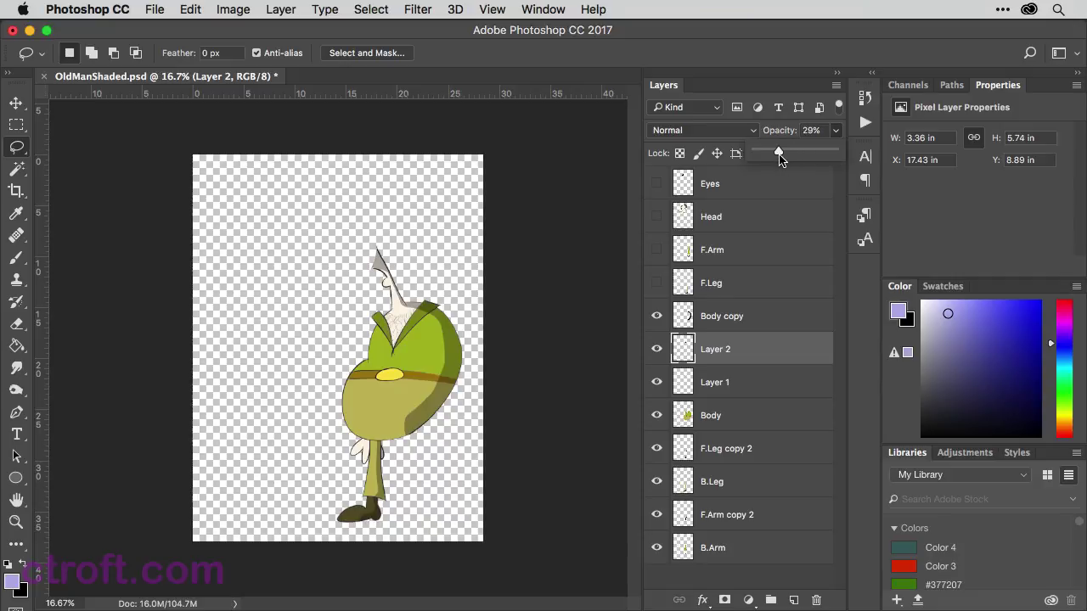
Hide the Body copy shading and compare Layer 1 and Layer 2
{"action": "left_click", "coordinate": [718, 381]}
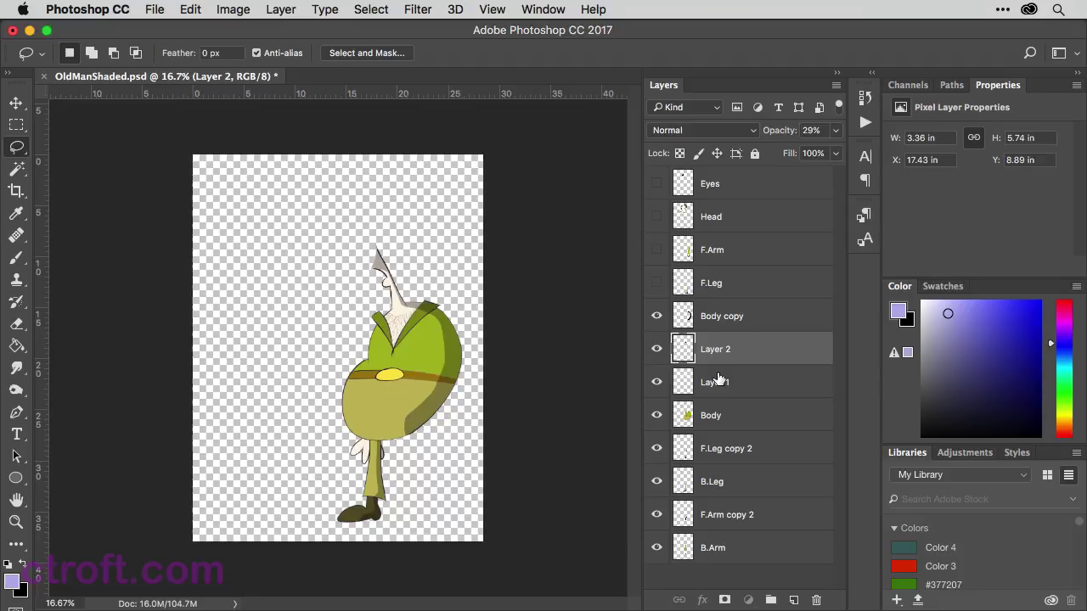
{"action": "left_click", "coordinate": [718, 381]}
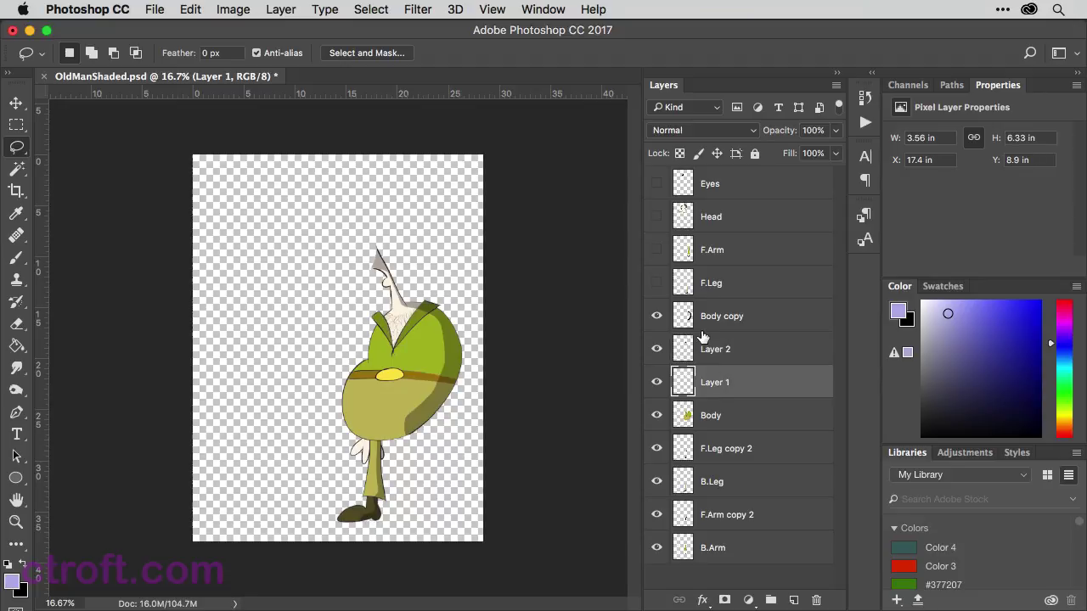
{"action": "left_click", "coordinate": [657, 316]}
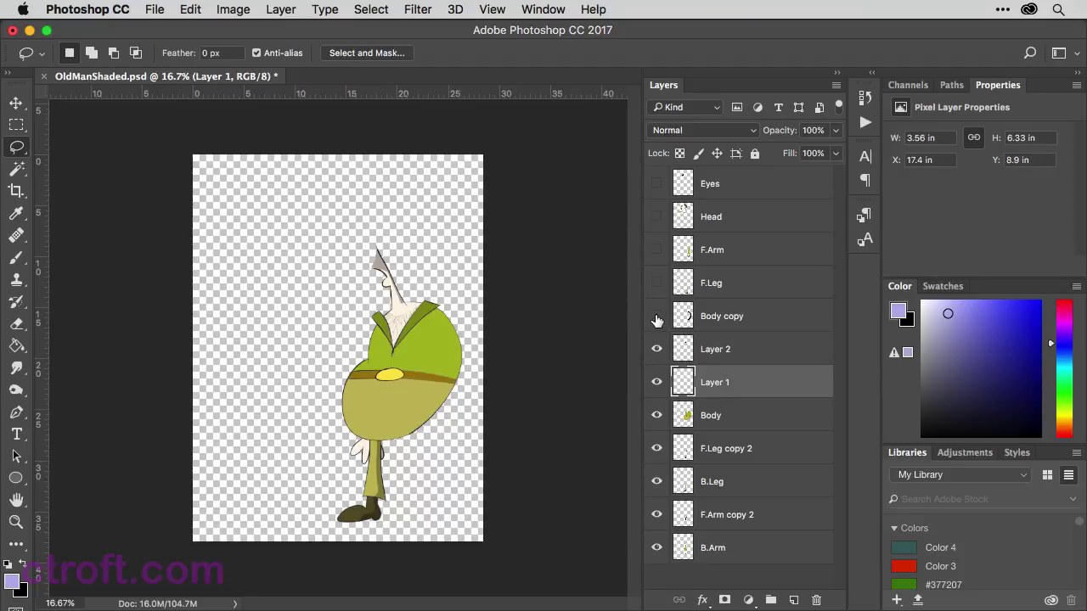
{"action": "left_click", "coordinate": [657, 349]}
{"action": "left_click", "coordinate": [656, 349]}
{"action": "left_click", "coordinate": [656, 382]}
{"action": "left_click", "coordinate": [656, 382]}
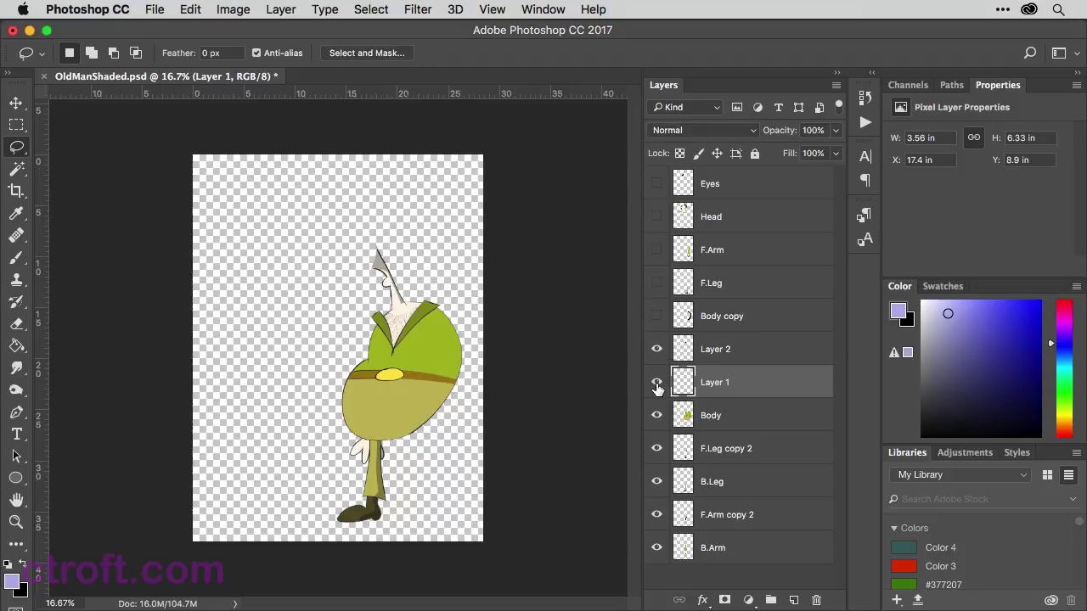
Merge Layer 1 and Layer 2 into a single layer named Neck
{"action": "left_click", "coordinate": [730, 353], "text": "shift"}
{"action": "left_click", "coordinate": [730, 353]}
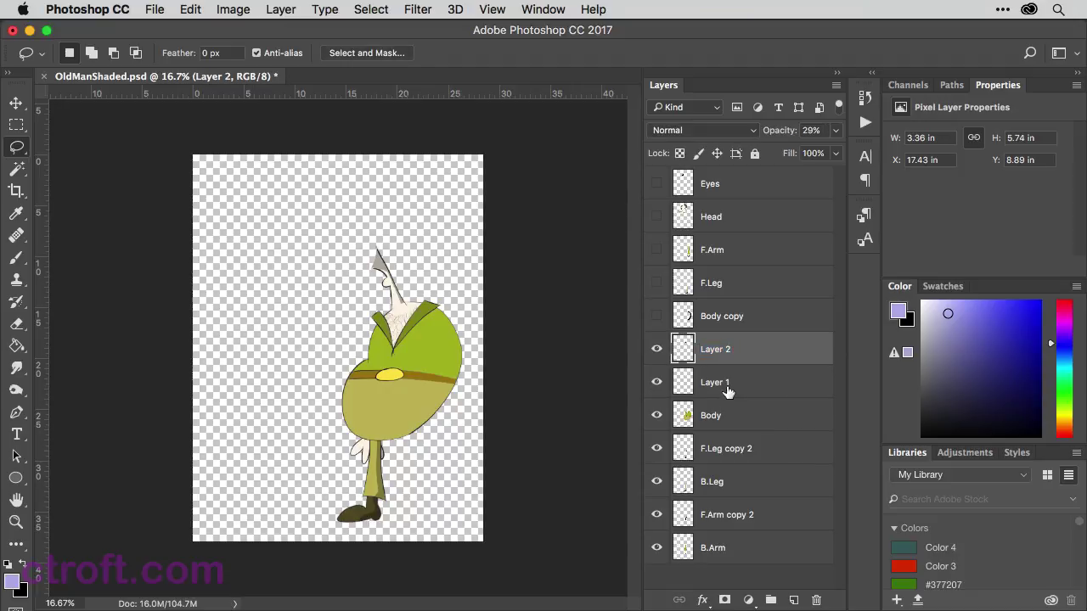
{"action": "left_click", "coordinate": [741, 385]}
{"action": "left_click", "coordinate": [745, 353], "text": "shift"}
{"action": "right_click", "coordinate": [746, 353]}
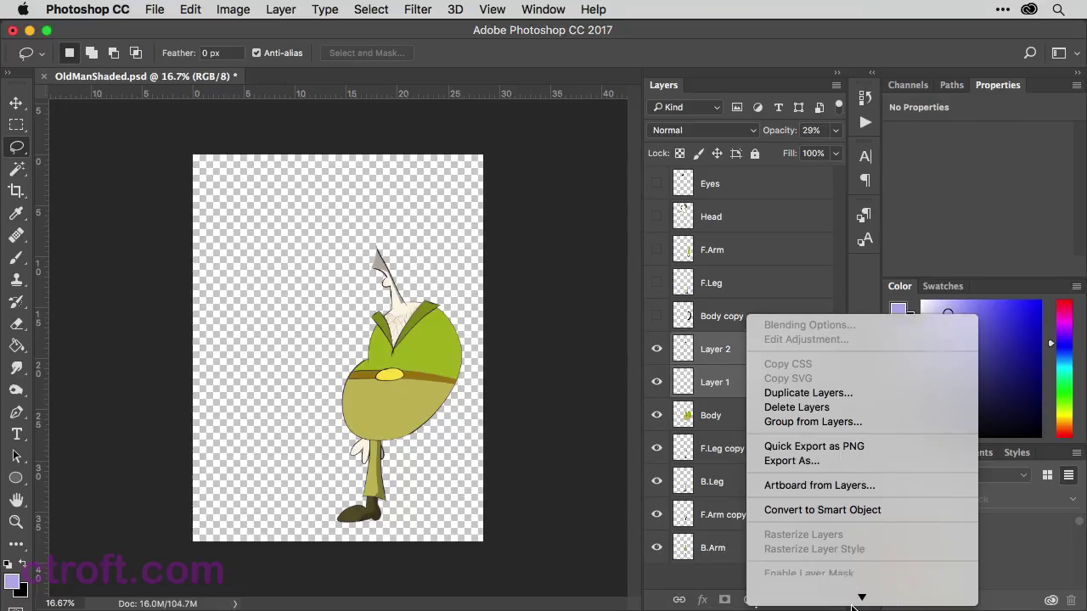
{"action": "mouse_move", "coordinate": [852, 606]}
{"action": "left_click", "coordinate": [781, 496]}
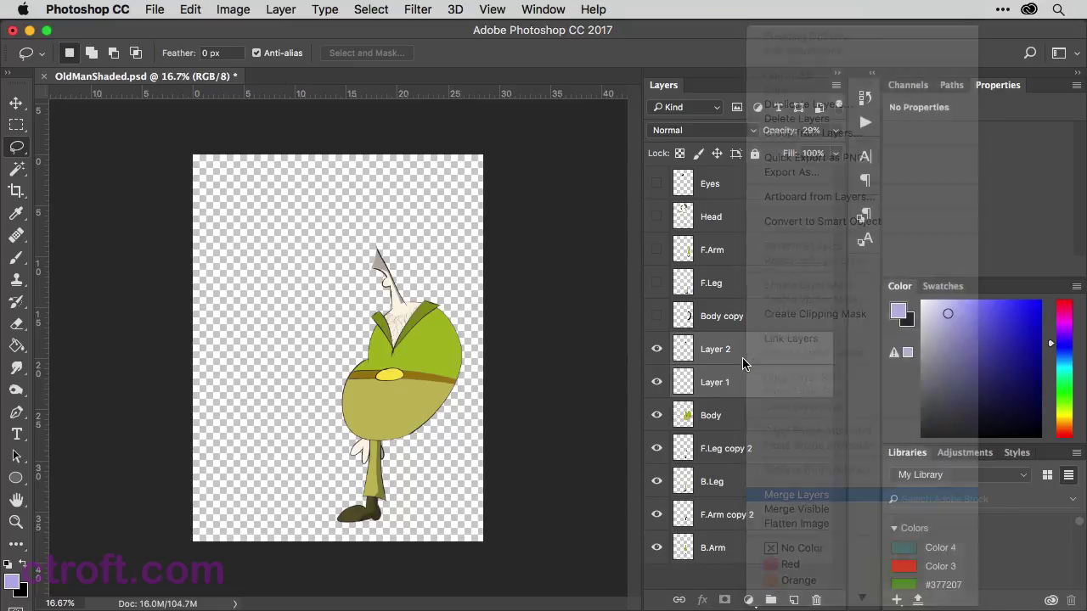
{"action": "double_click", "coordinate": [715, 349]}
{"action": "type", "text": "Neck"}
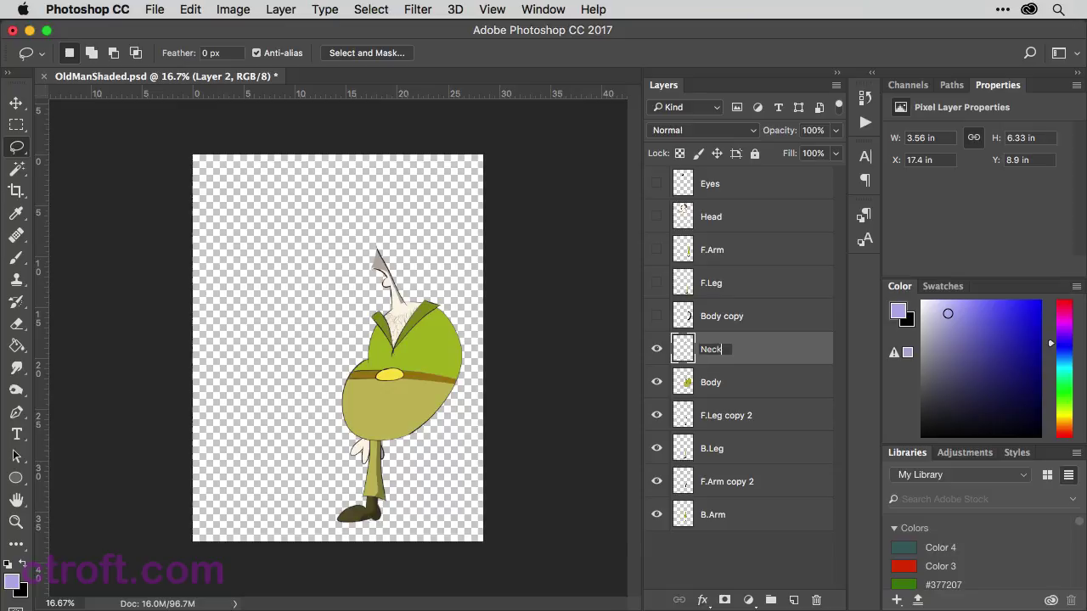
{"action": "key", "text": "Return"}
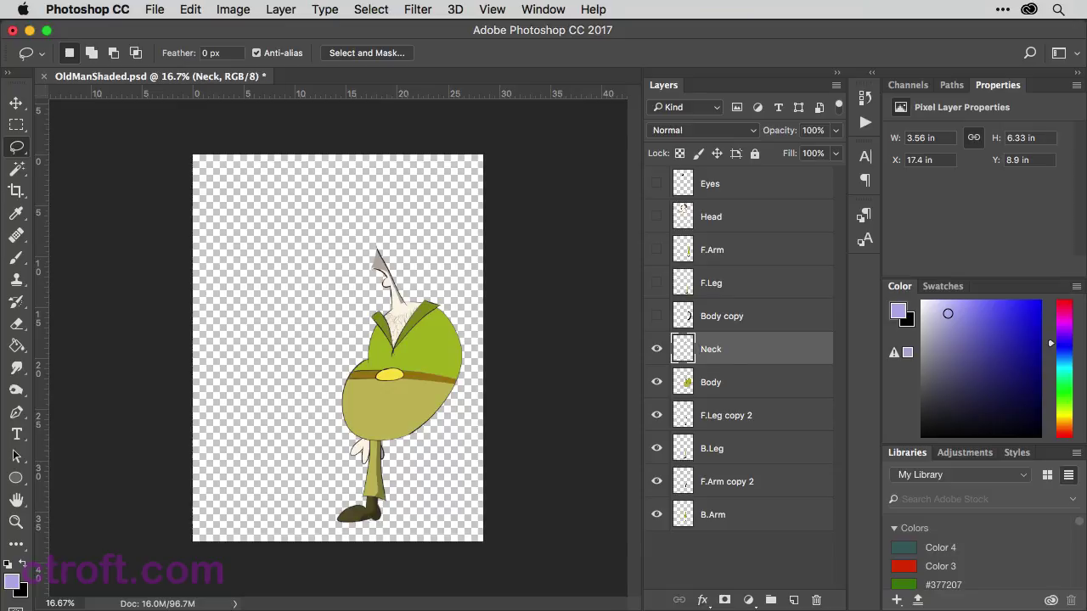
Move Body copy under Neck, merge it with Body and name it Body
{"action": "left_click_drag", "start_coordinate": [742, 321], "coordinate": [725, 384]}
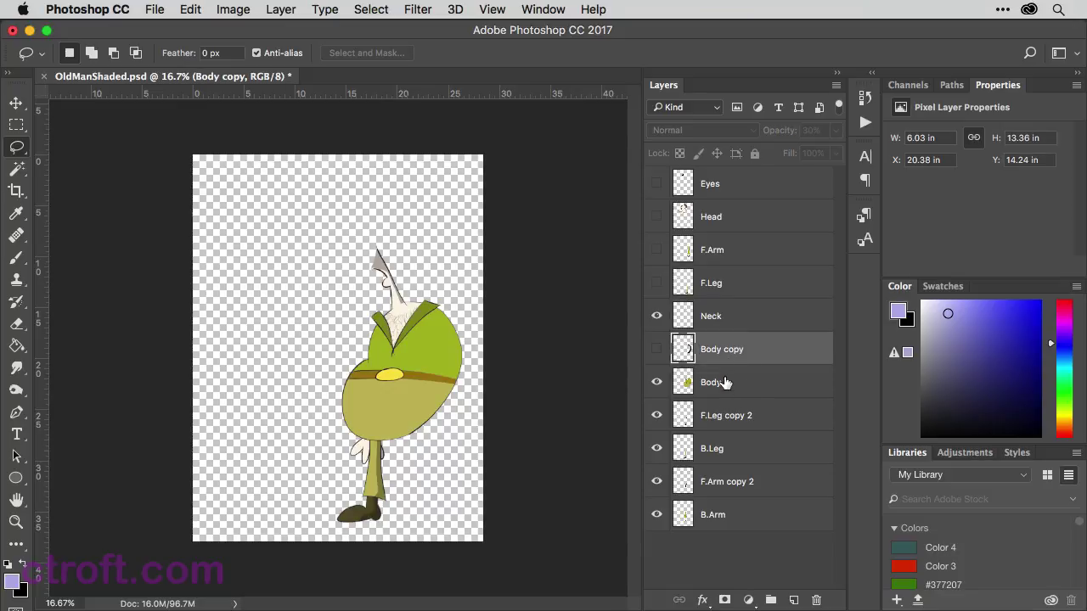
{"action": "left_click", "coordinate": [656, 349]}
{"action": "left_click", "coordinate": [713, 384], "text": "shift"}
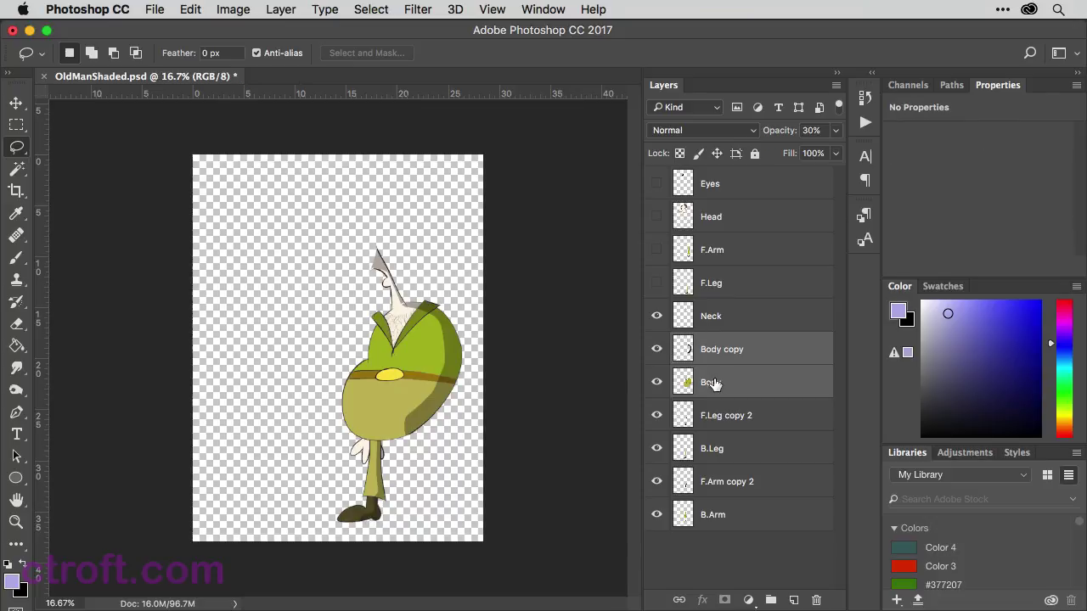
{"action": "right_click", "coordinate": [713, 383]}
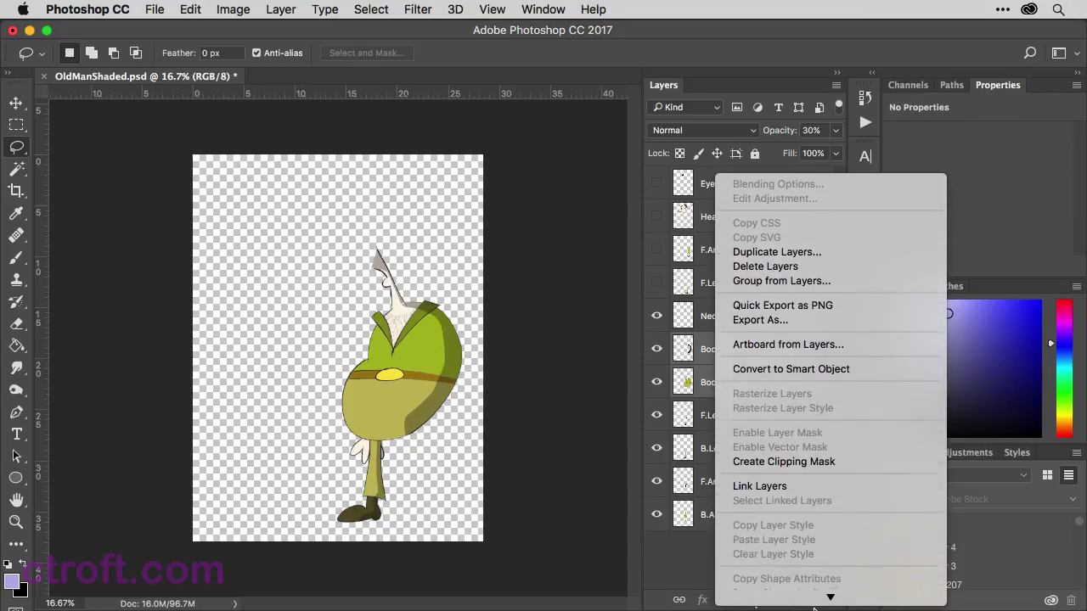
{"action": "left_click", "coordinate": [764, 484]}
{"action": "double_click", "coordinate": [720, 348]}
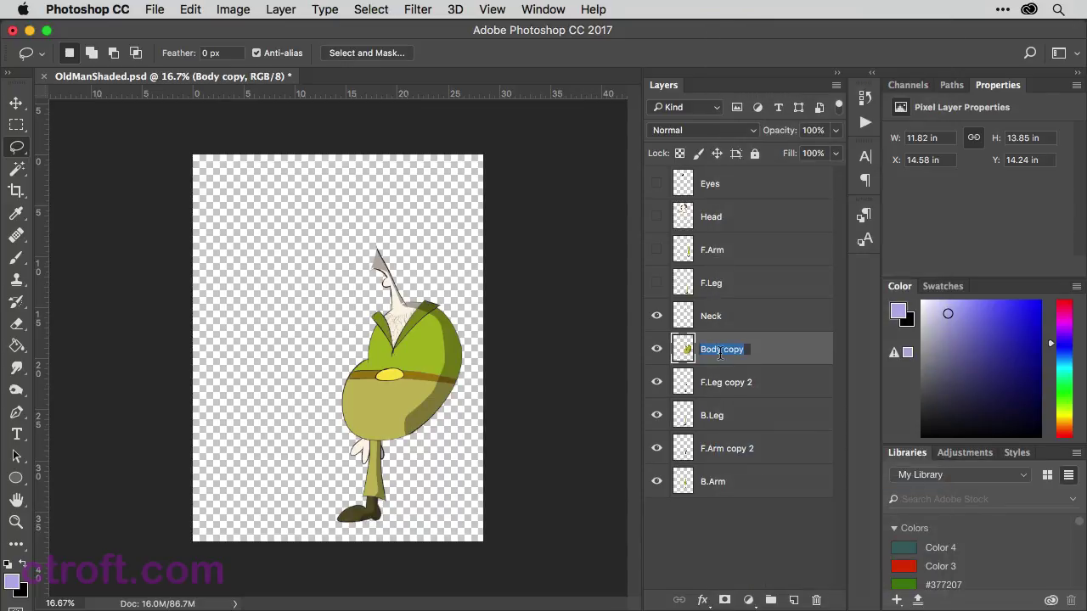
{"action": "type", "text": "Body"}
{"action": "key", "text": "Return"}
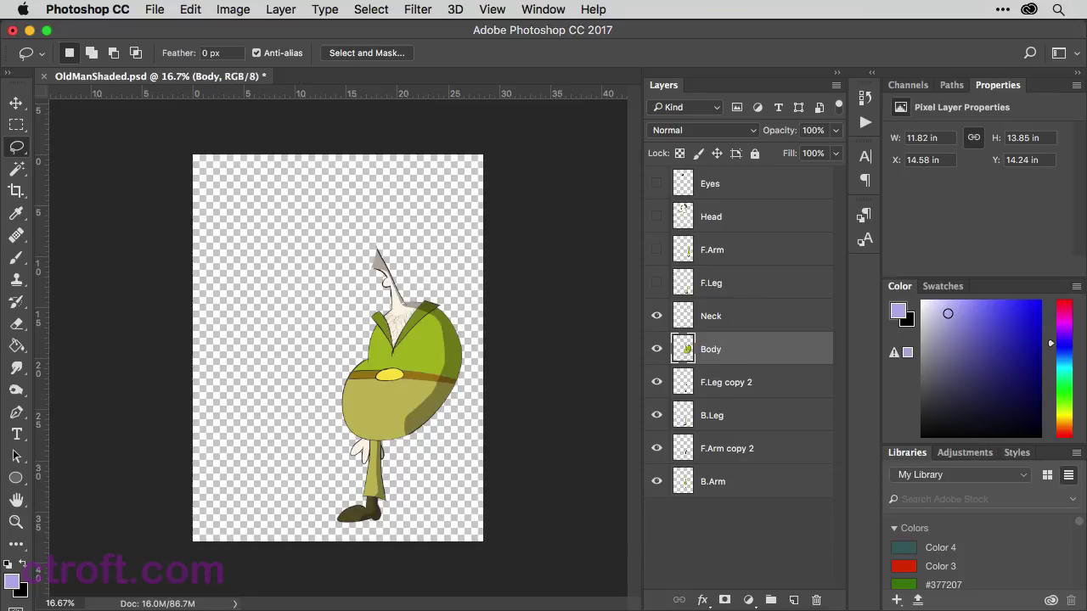
Merge F.Leg copy 2 with B.Leg and name the result B.Leg
{"action": "left_click", "coordinate": [657, 382]}
{"action": "left_click", "coordinate": [656, 382]}
{"action": "left_click", "coordinate": [658, 415]}
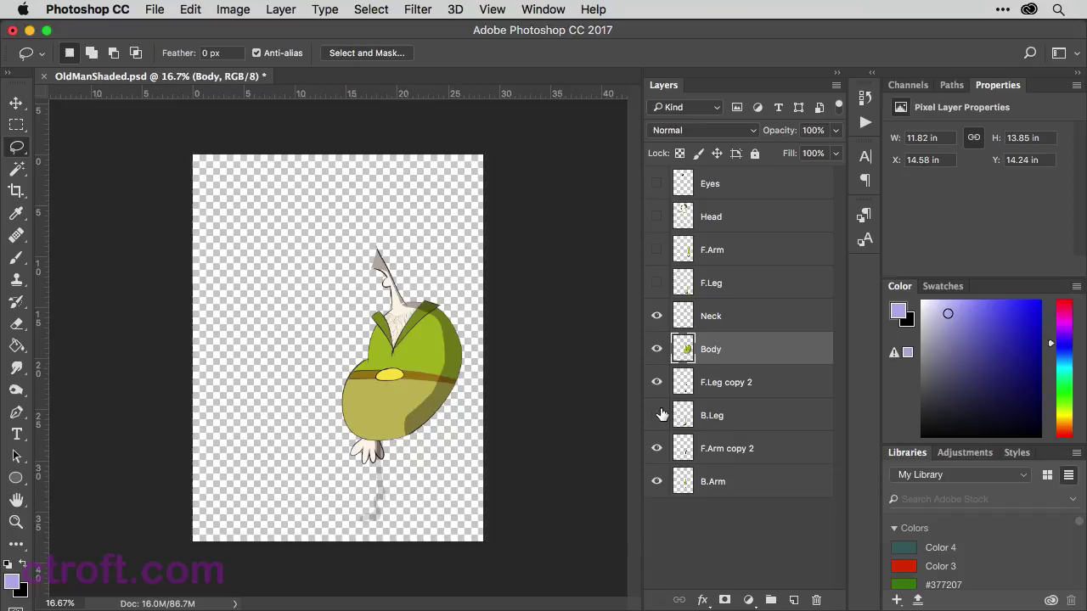
{"action": "left_click", "coordinate": [657, 415]}
{"action": "left_click", "coordinate": [723, 391]}
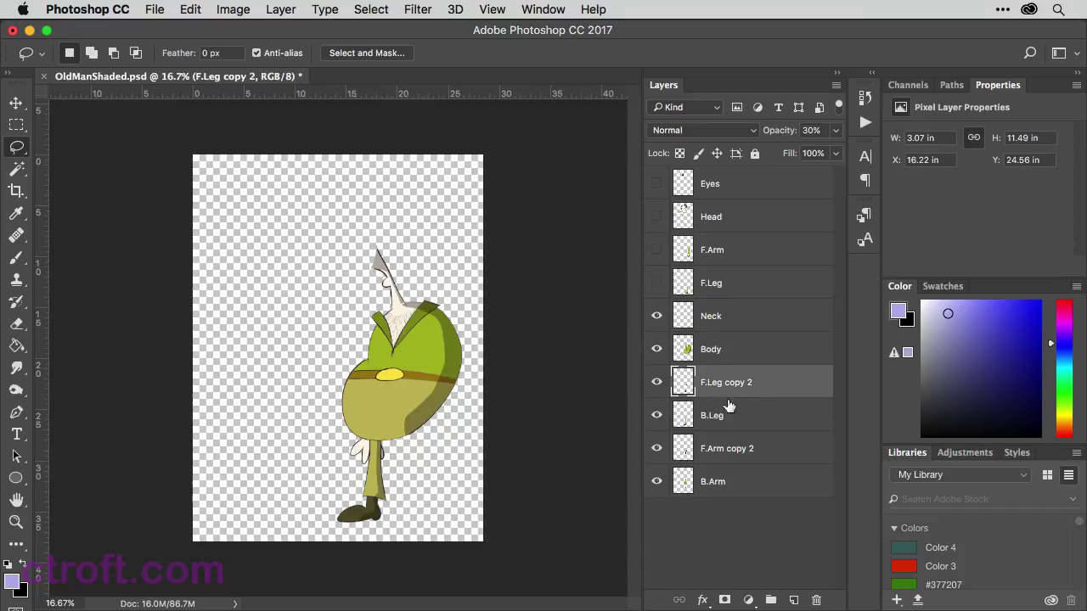
{"action": "left_click", "coordinate": [719, 416], "text": "shift"}
{"action": "right_click", "coordinate": [720, 416]}
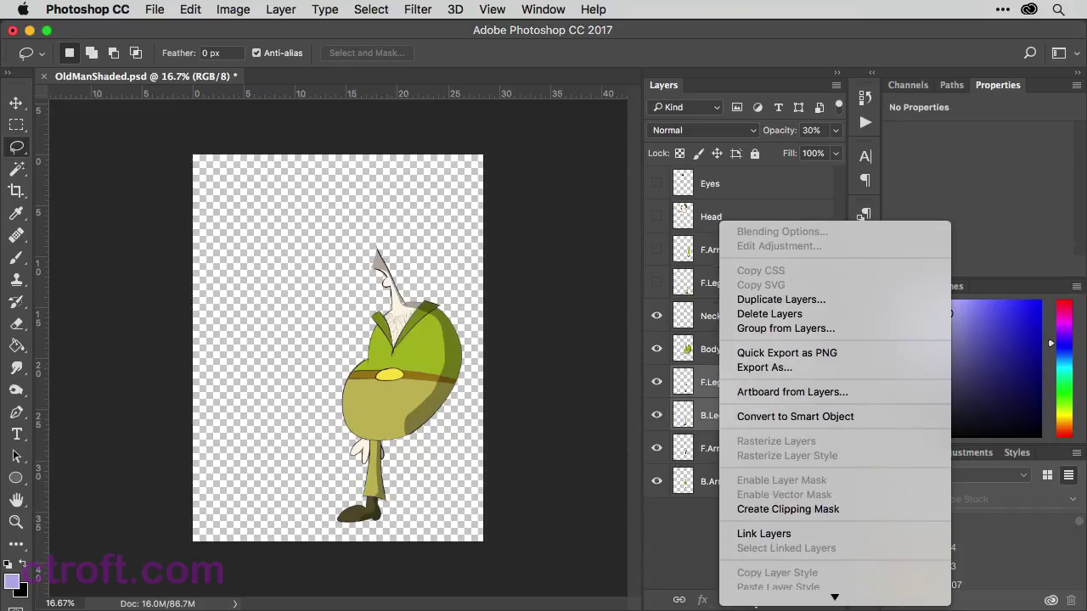
{"action": "left_click", "coordinate": [764, 501]}
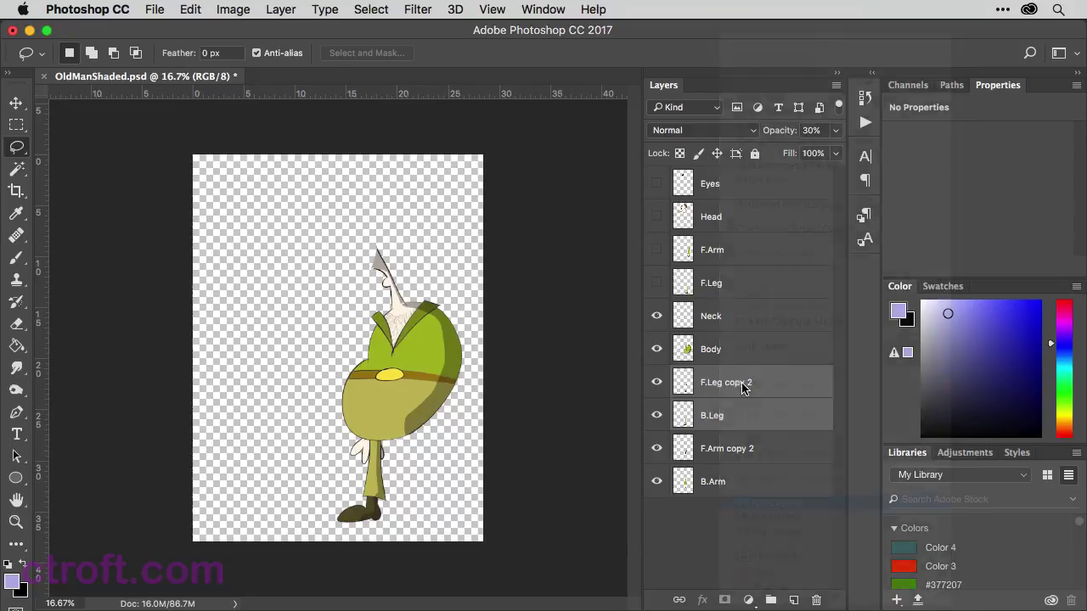
{"action": "double_click", "coordinate": [707, 379]}
{"action": "type", "text": "B.Leg"}
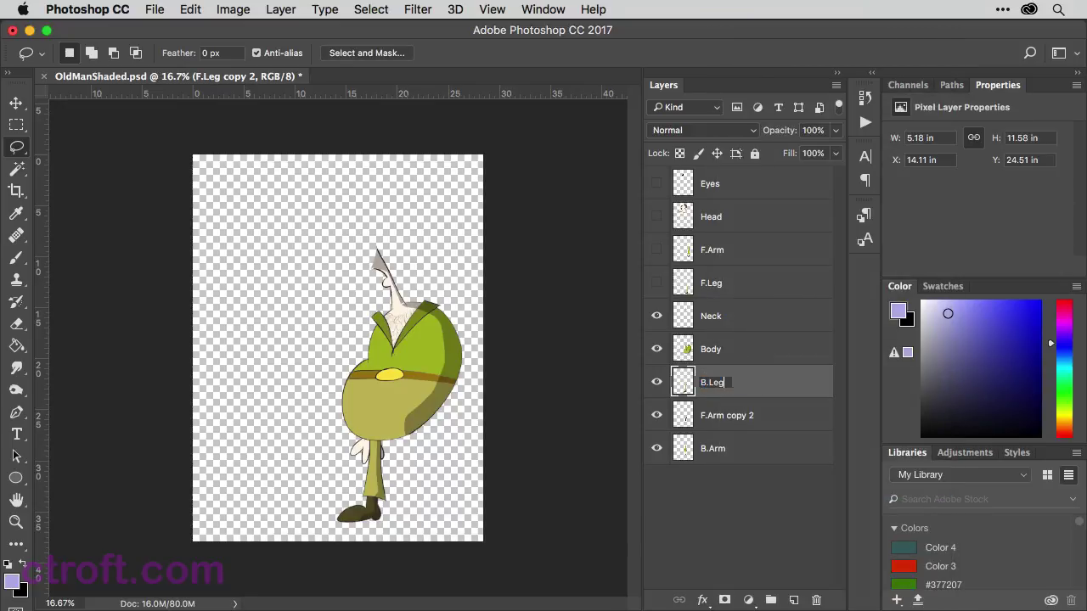
{"action": "key", "text": "Return"}
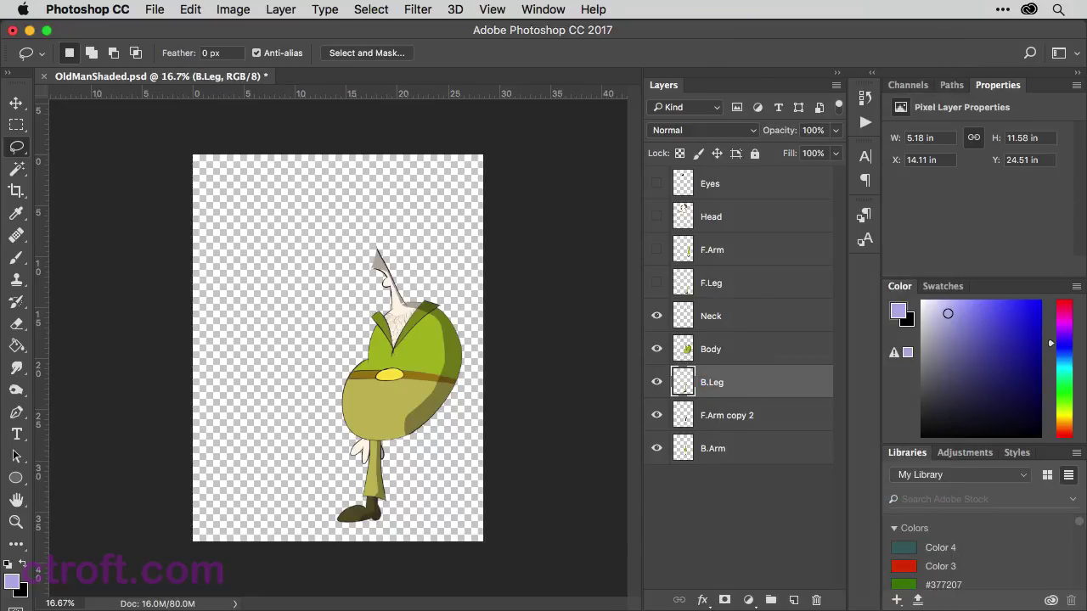
Merge F.Arm copy 2 with B.Arm and name the result B.Arm
{"action": "left_click", "coordinate": [656, 382]}
{"action": "left_click", "coordinate": [656, 382]}
{"action": "left_click", "coordinate": [741, 424]}
{"action": "left_click", "coordinate": [740, 451], "text": "shift"}
{"action": "right_click", "coordinate": [740, 450]}
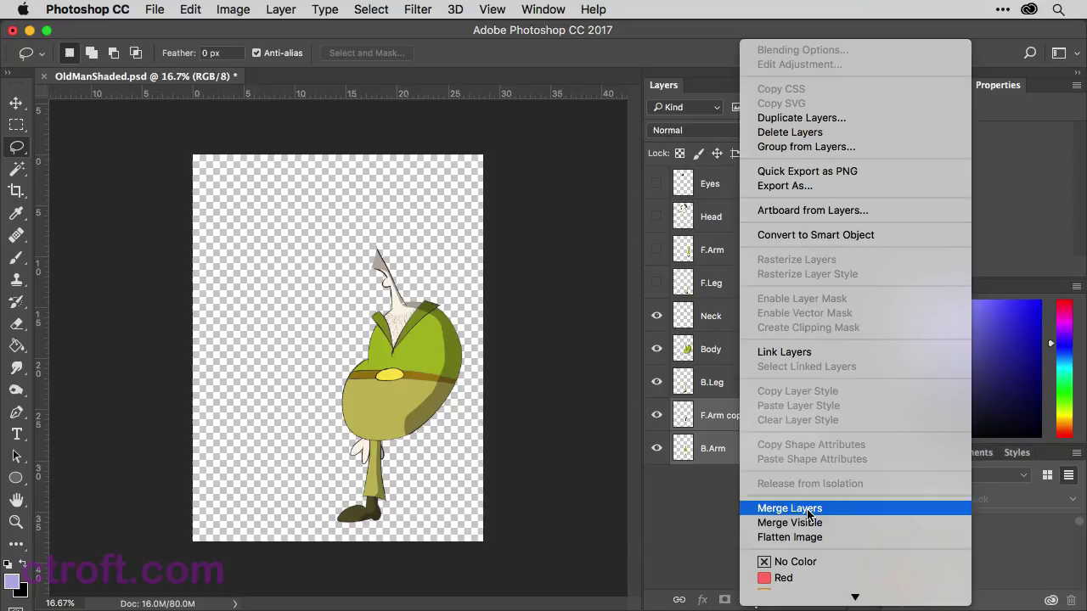
{"action": "left_click", "coordinate": [806, 506]}
{"action": "double_click", "coordinate": [713, 416]}
{"action": "type", "text": "B"}
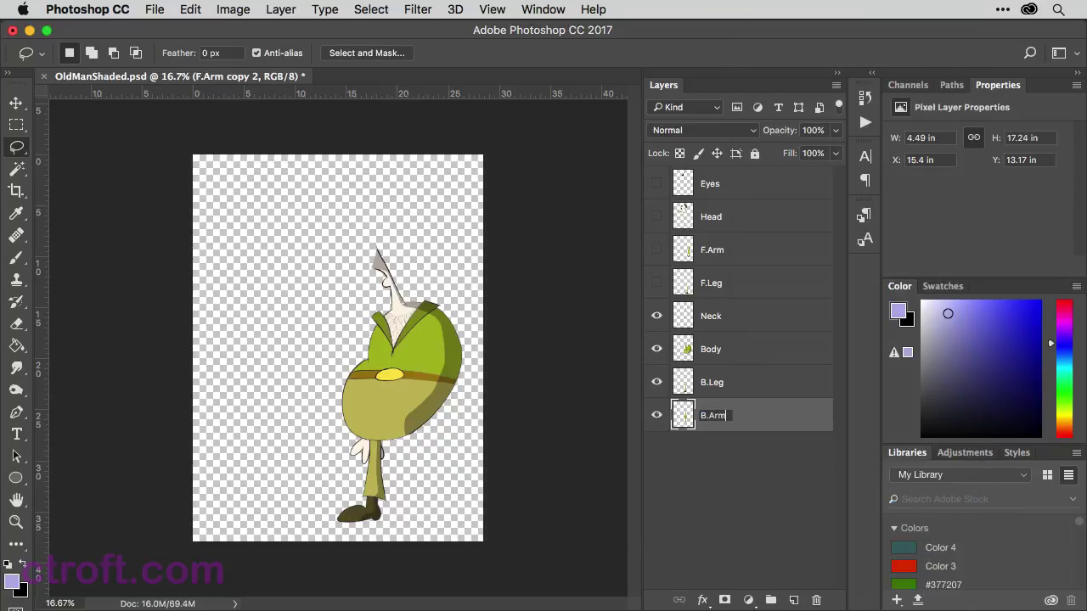
{"action": "type", "text": ".Arm"}
{"action": "key", "text": "Return"}
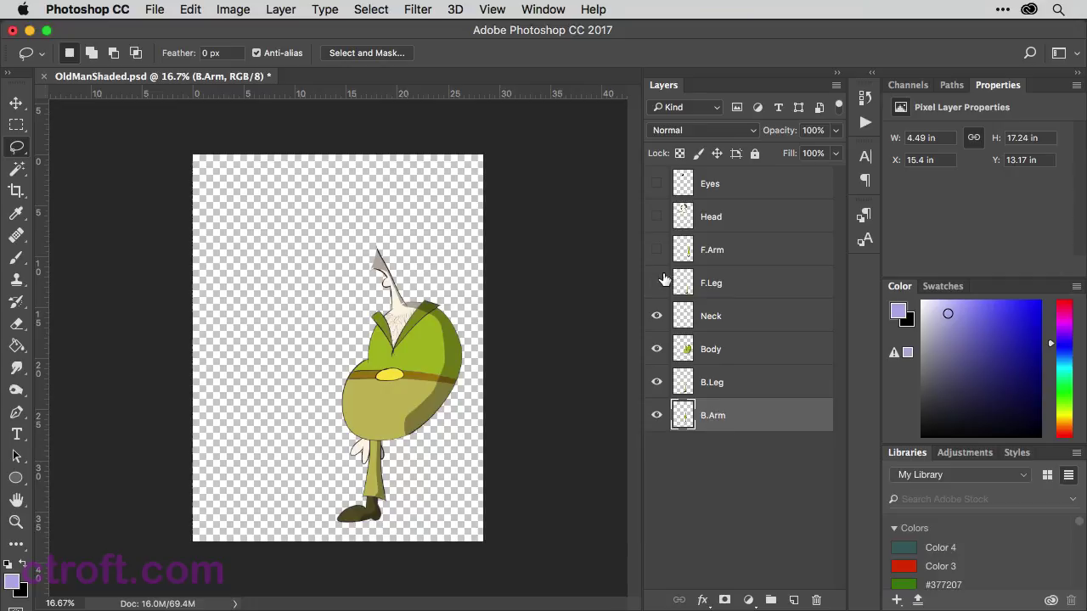
Turn F.Leg, F.Arm and Head back on, zoom in and select the Neck layer
{"action": "left_click", "coordinate": [657, 282]}
{"action": "left_click", "coordinate": [656, 249]}
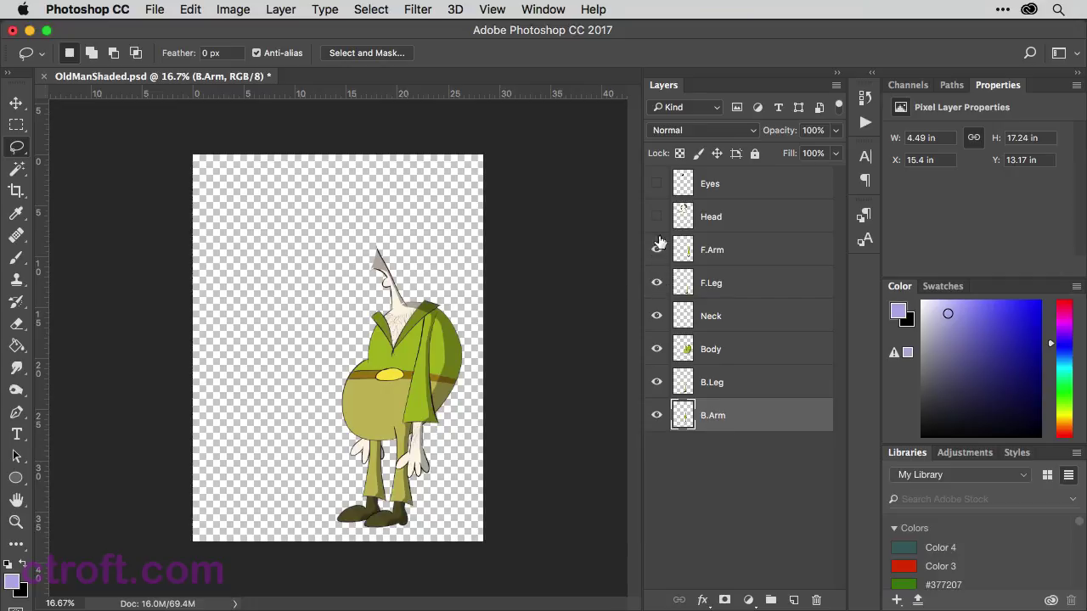
{"action": "left_click", "coordinate": [656, 217]}
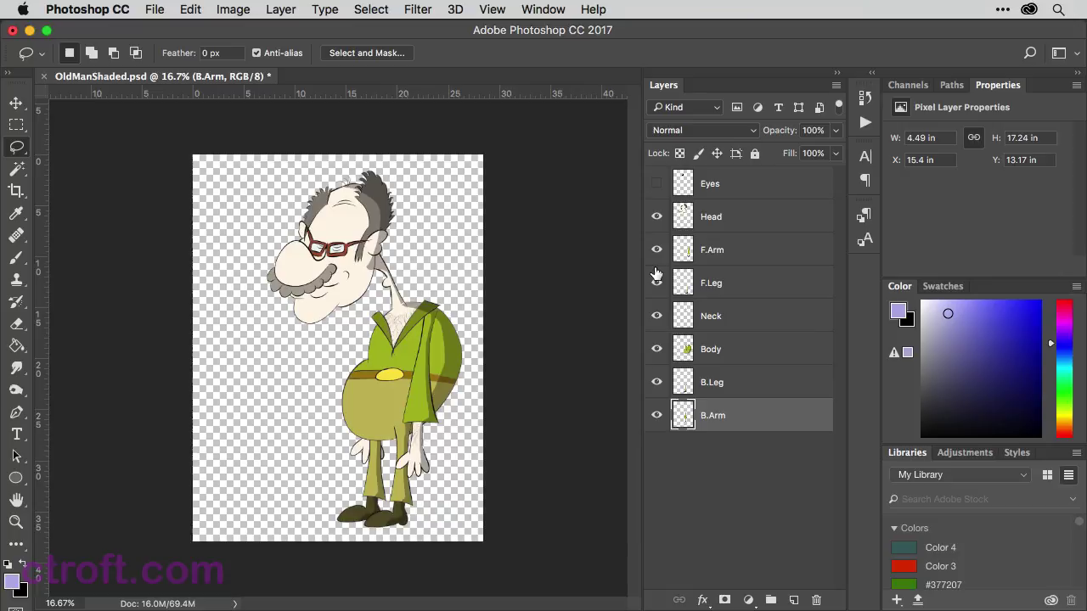
{"action": "left_click", "coordinate": [660, 255]}
{"action": "left_click", "coordinate": [737, 353]}
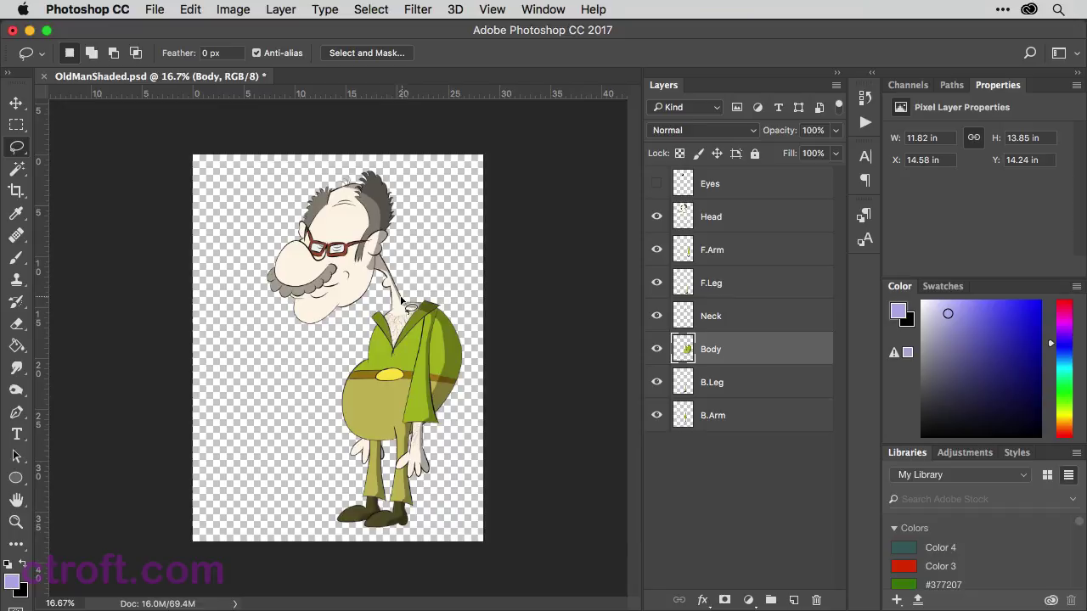
{"action": "scroll", "coordinate": [393, 299], "scroll_direction": "up", "scroll_amount": 8}
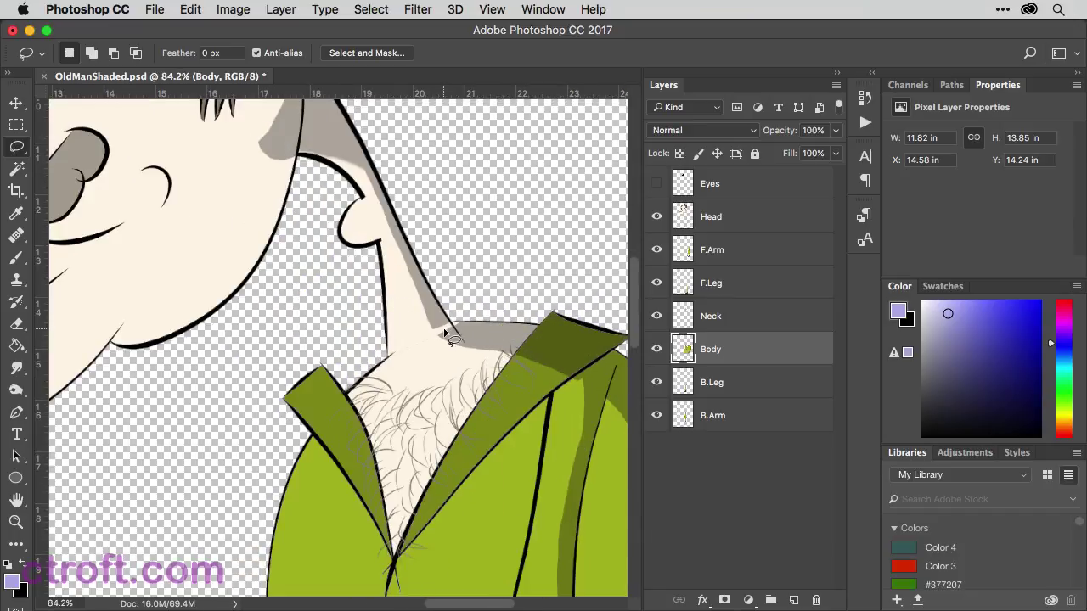
{"action": "left_click", "coordinate": [722, 316]}
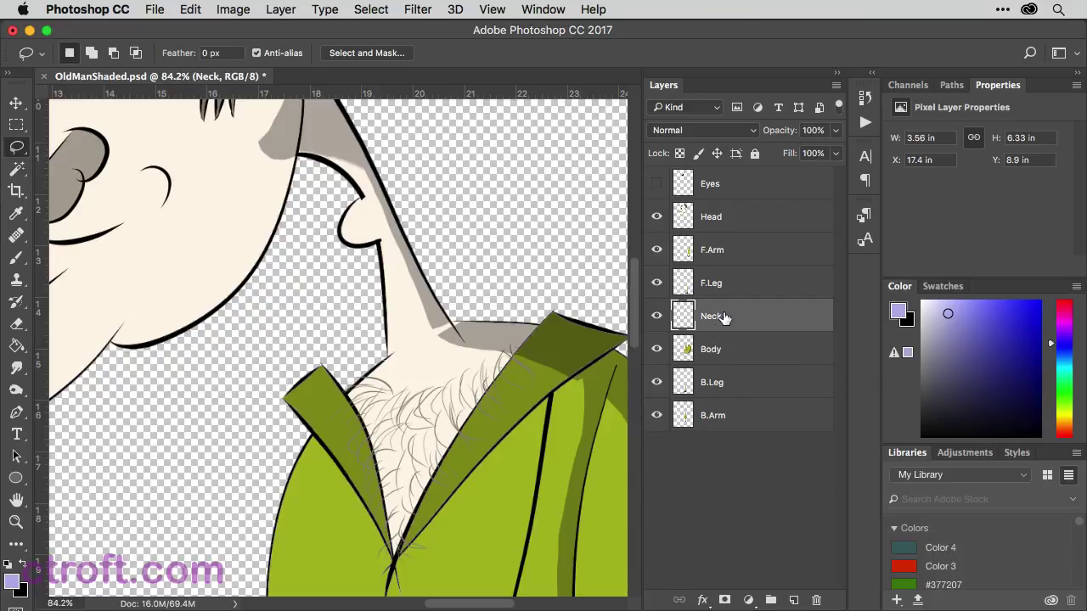
Move Neck below Body and brush the sampled grey over the neck gap at the collar
{"action": "left_click_drag", "start_coordinate": [742, 311], "coordinate": [736, 360]}
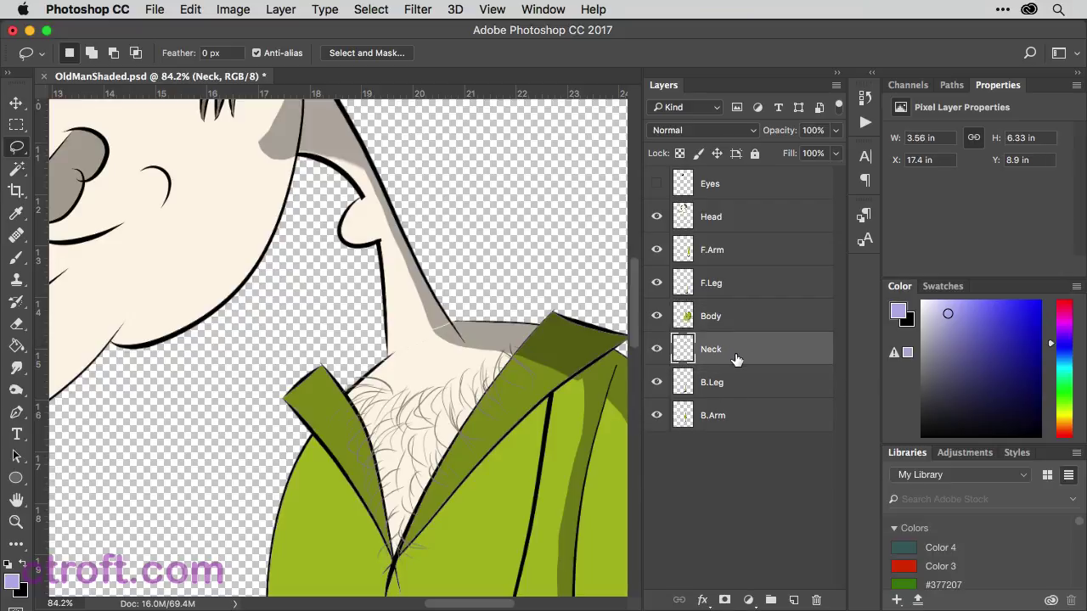
{"action": "key", "text": "b"}
{"action": "left_click", "coordinate": [480, 331], "text": "alt"}
{"action": "scroll", "coordinate": [481, 331], "scroll_direction": "up", "scroll_amount": 5, "text": "alt"}
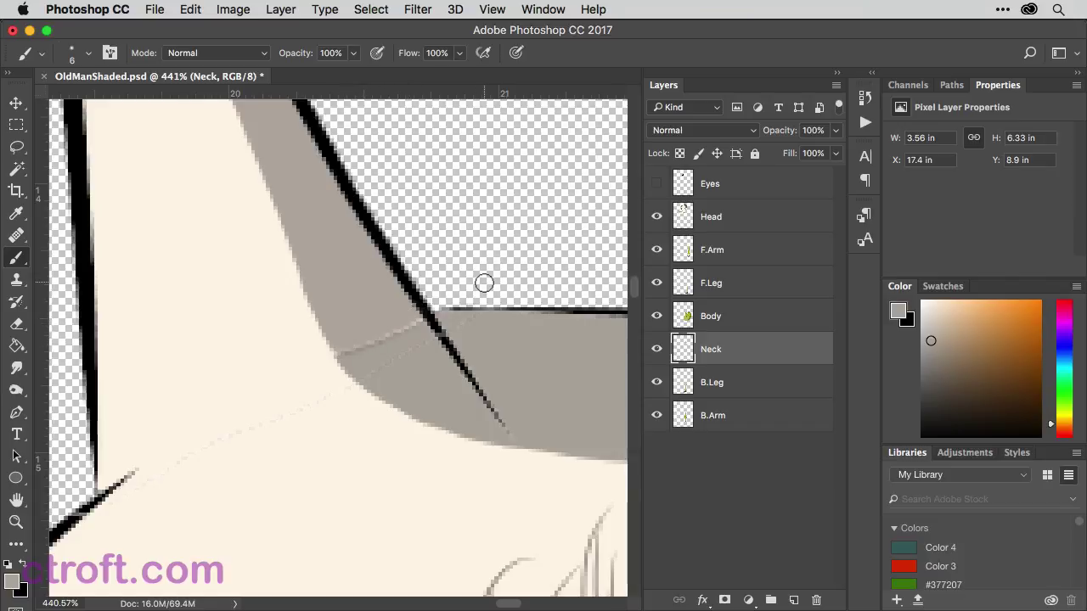
{"action": "scroll", "coordinate": [439, 305], "scroll_direction": "down", "scroll_amount": 10}
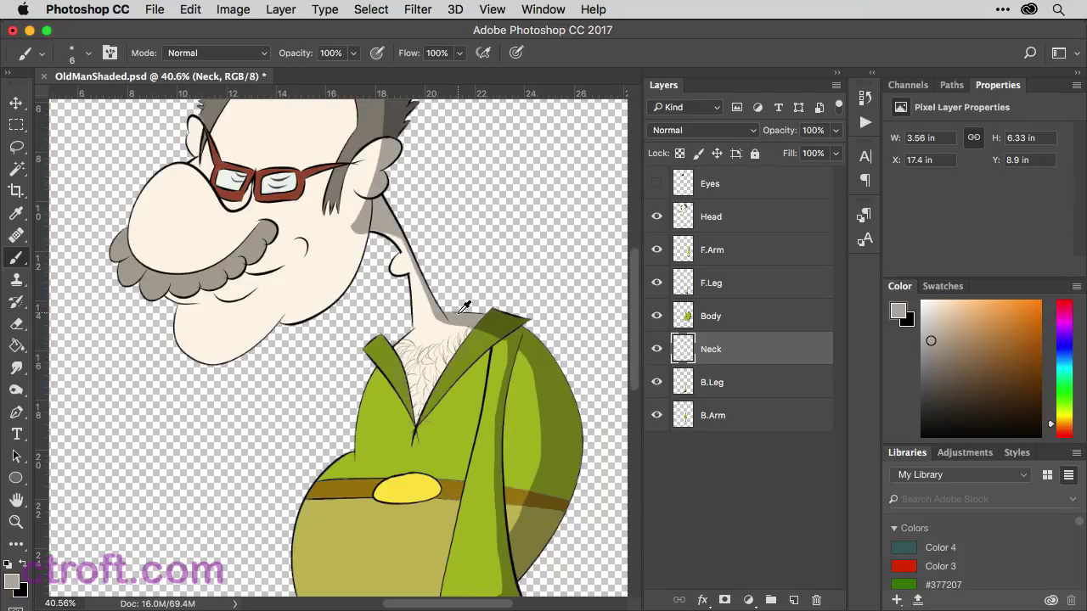
{"action": "scroll", "coordinate": [413, 303], "scroll_direction": "up", "scroll_amount": 3}
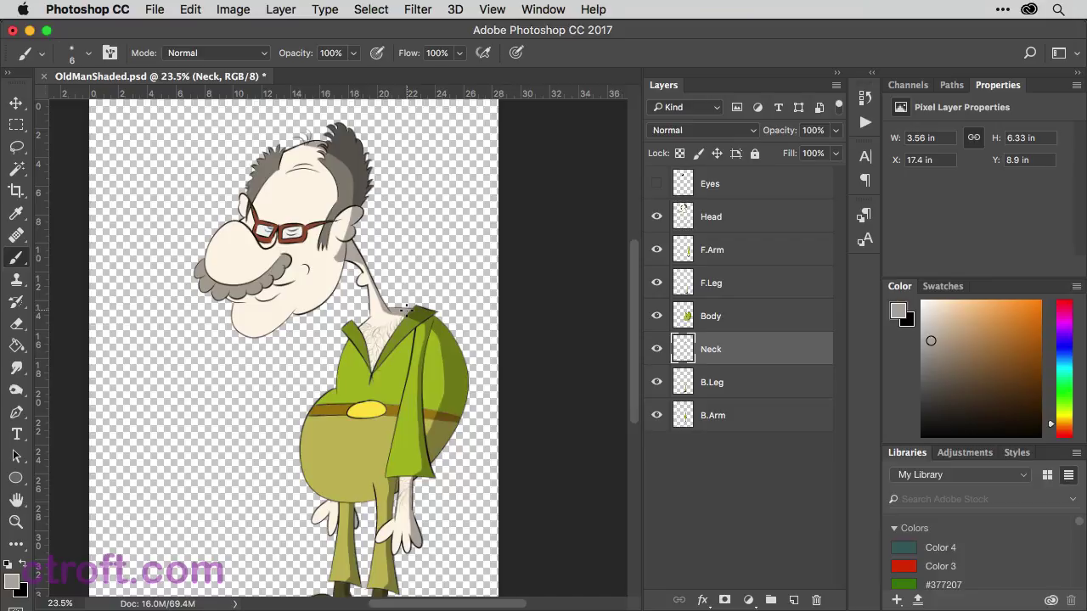
Show Eyes and save as OldManShaded-Merged.psd in Weekly Tutorials > 9-29-17, replacing the old file
{"action": "left_click", "coordinate": [657, 184]}
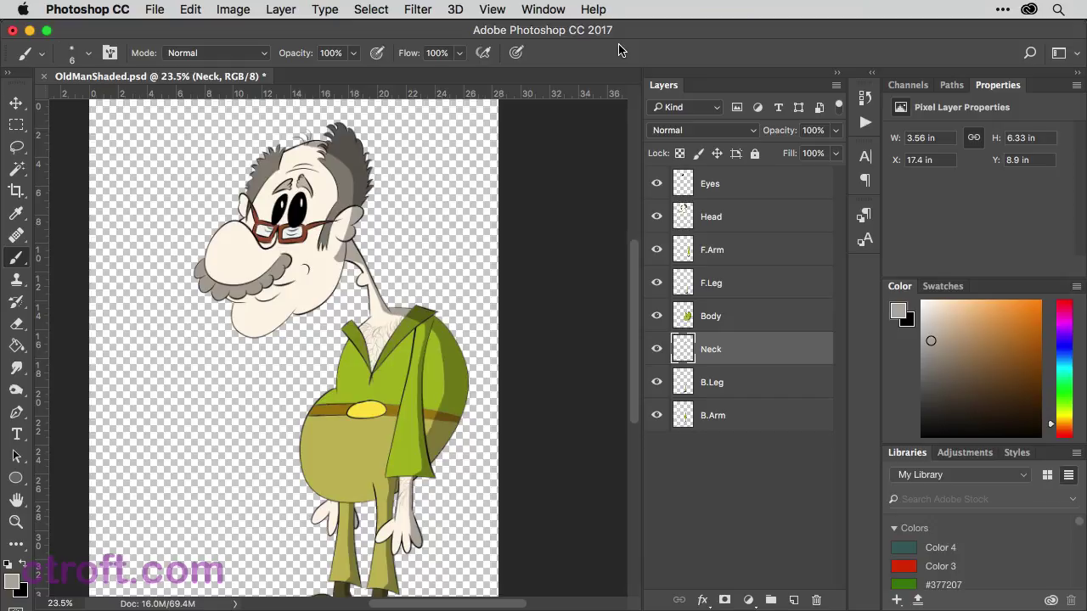
{"action": "key", "text": "super+shift+s"}
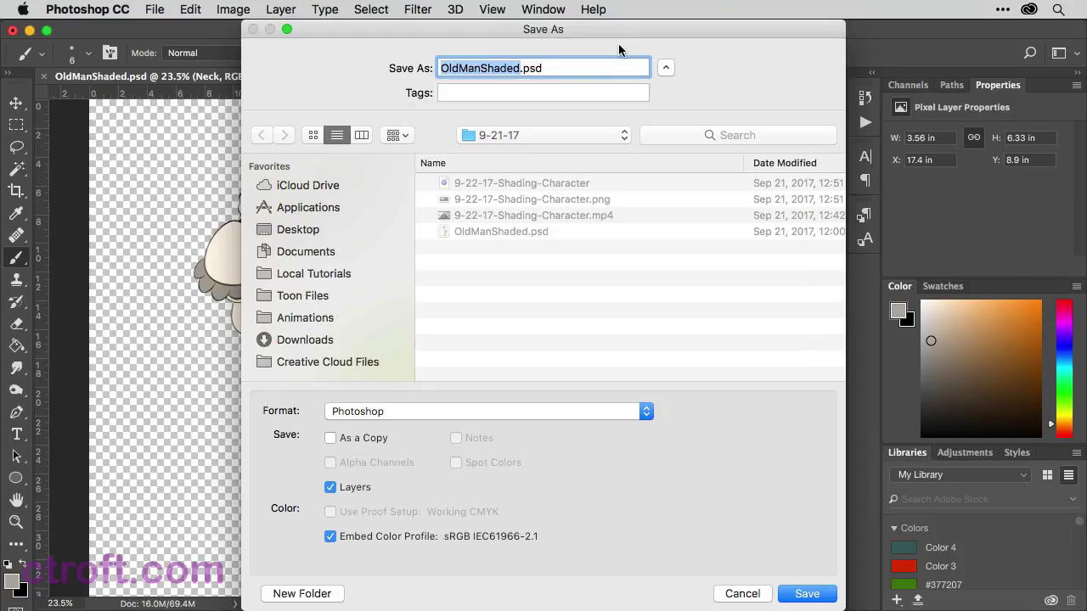
{"action": "left_click", "coordinate": [555, 135]}
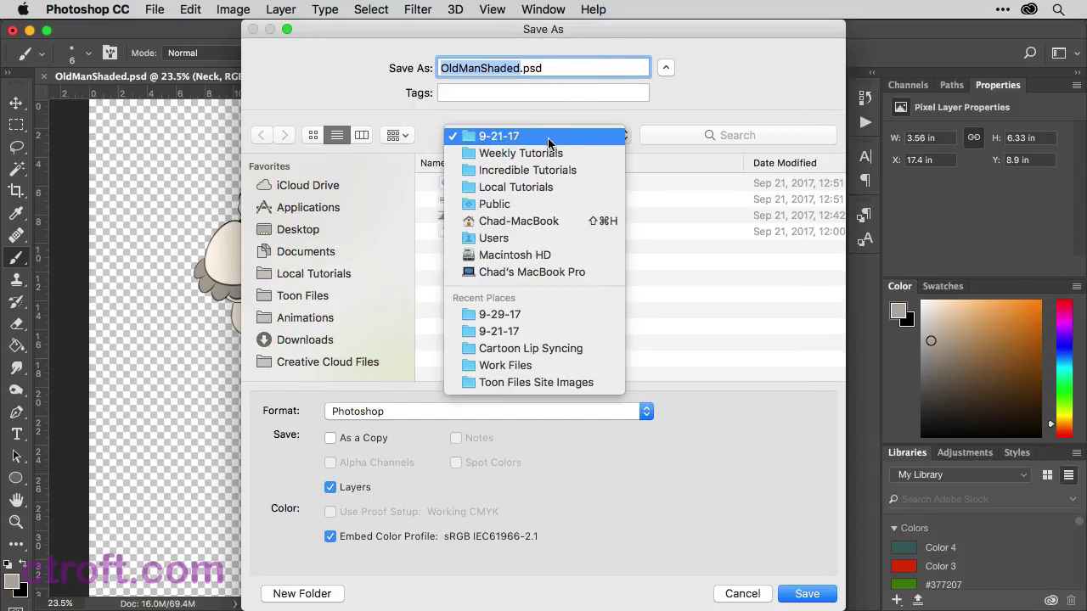
{"action": "left_click", "coordinate": [552, 151]}
{"action": "double_click", "coordinate": [481, 184]}
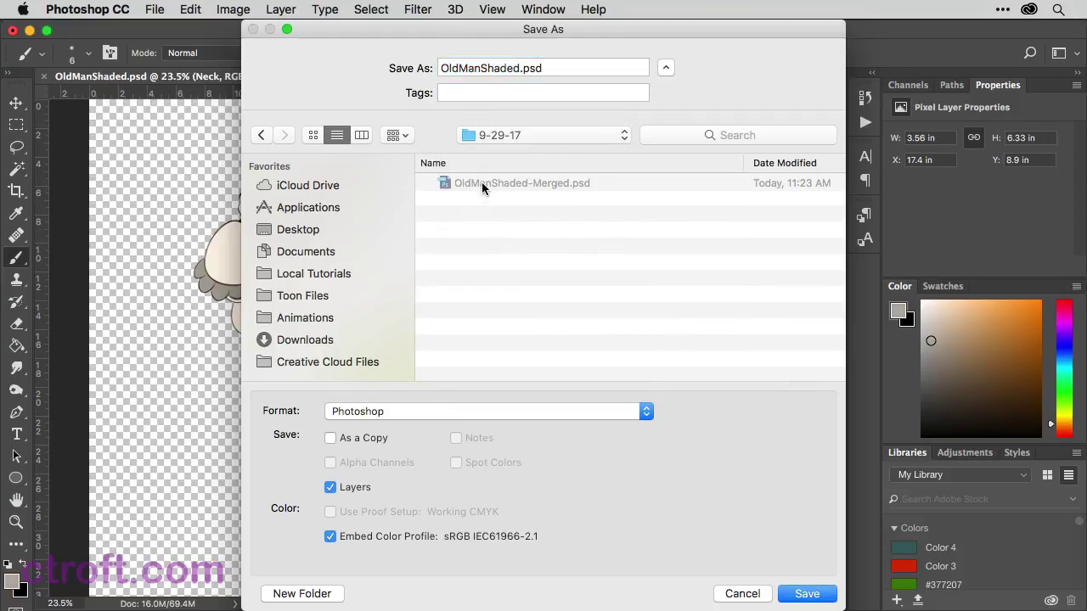
{"action": "left_click", "coordinate": [481, 182]}
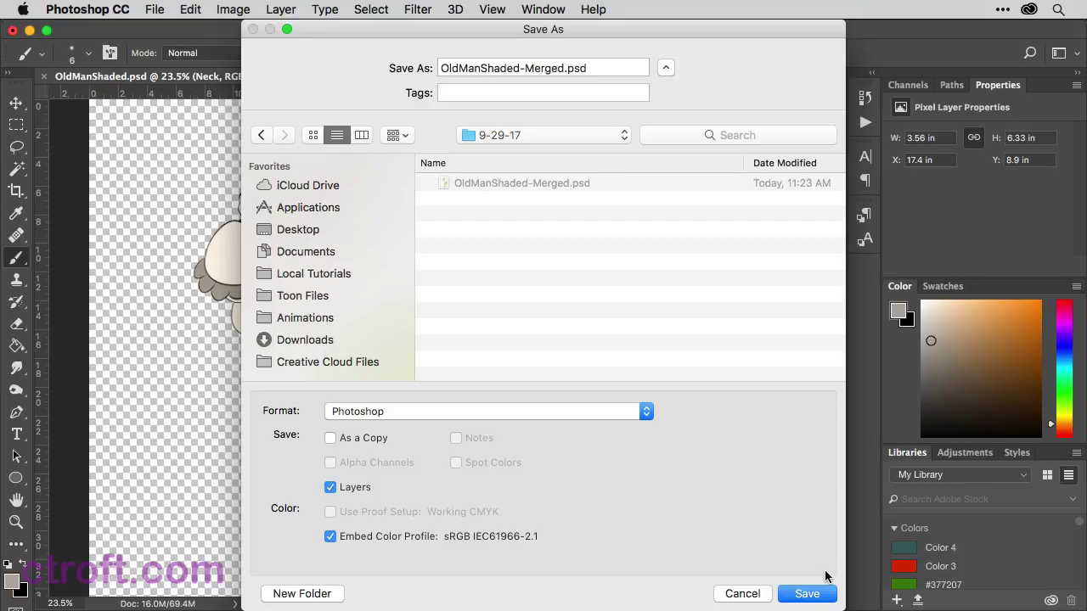
{"action": "left_click", "coordinate": [808, 594]}
{"action": "left_click", "coordinate": [667, 140]}
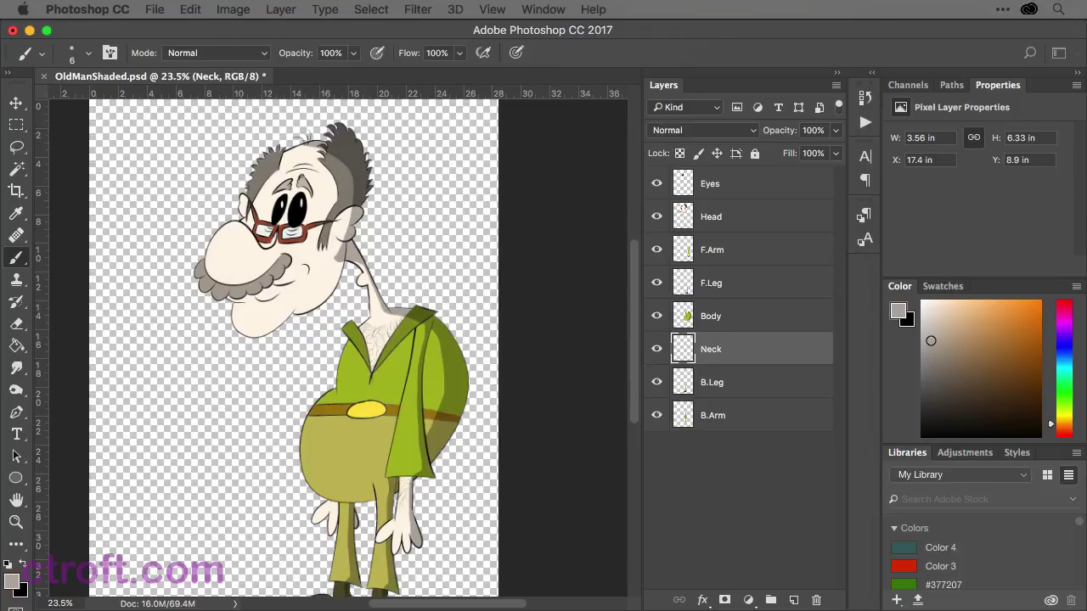
Create a new blank document in Anime Studio Pro
{"action": "key", "text": "ctrl+Right"}
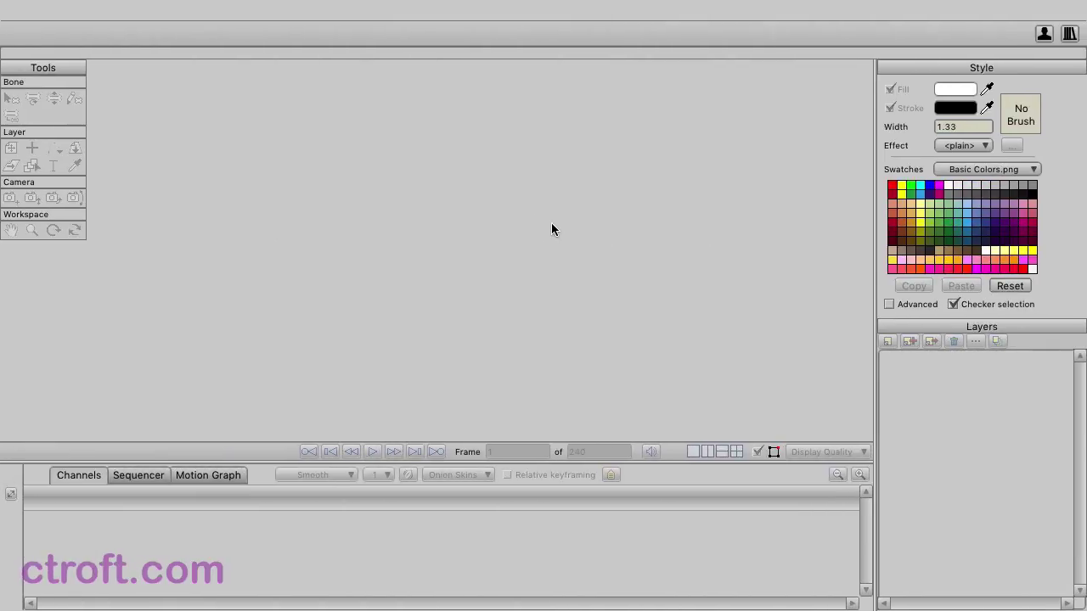
{"action": "left_click", "coordinate": [171, 8]}
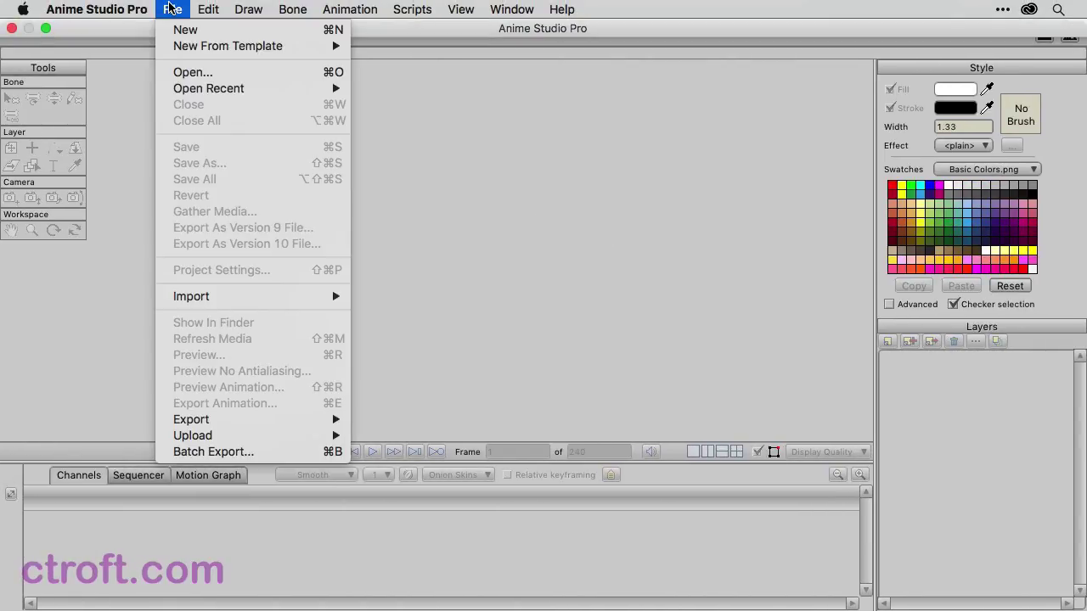
{"action": "left_click", "coordinate": [171, 29]}
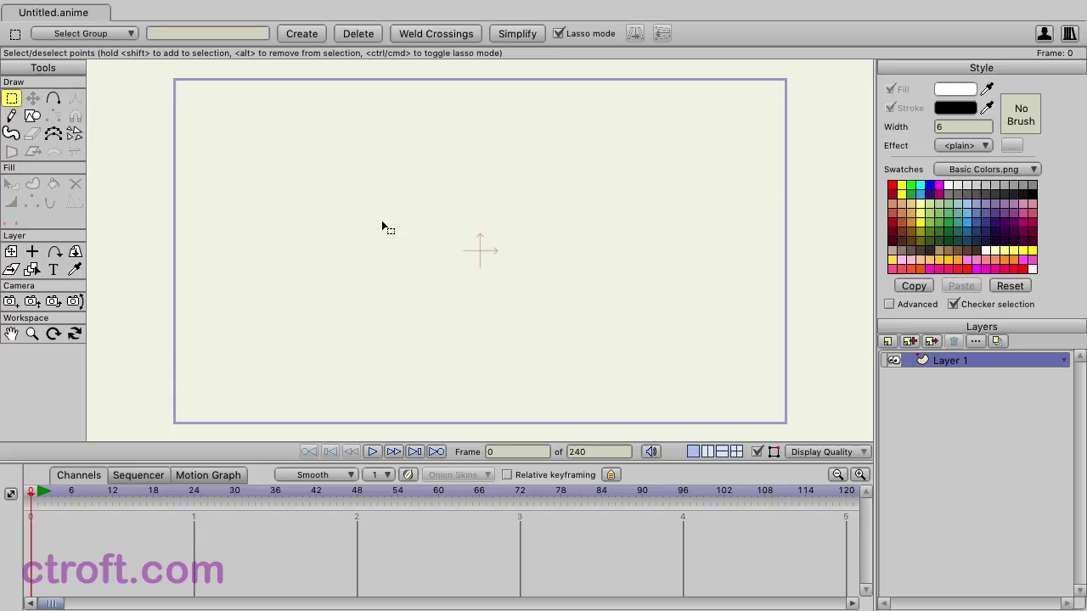
Import OldManShaded-Merged.psd with its Photoshop layers imported individually
{"action": "key", "text": "ctrl+o"}
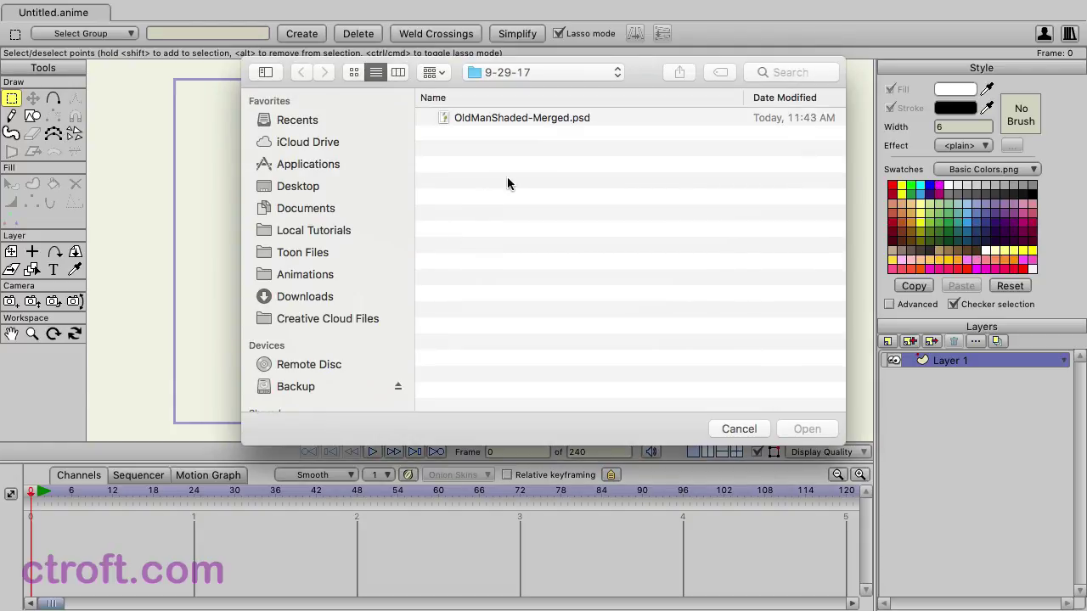
{"action": "left_click", "coordinate": [513, 121]}
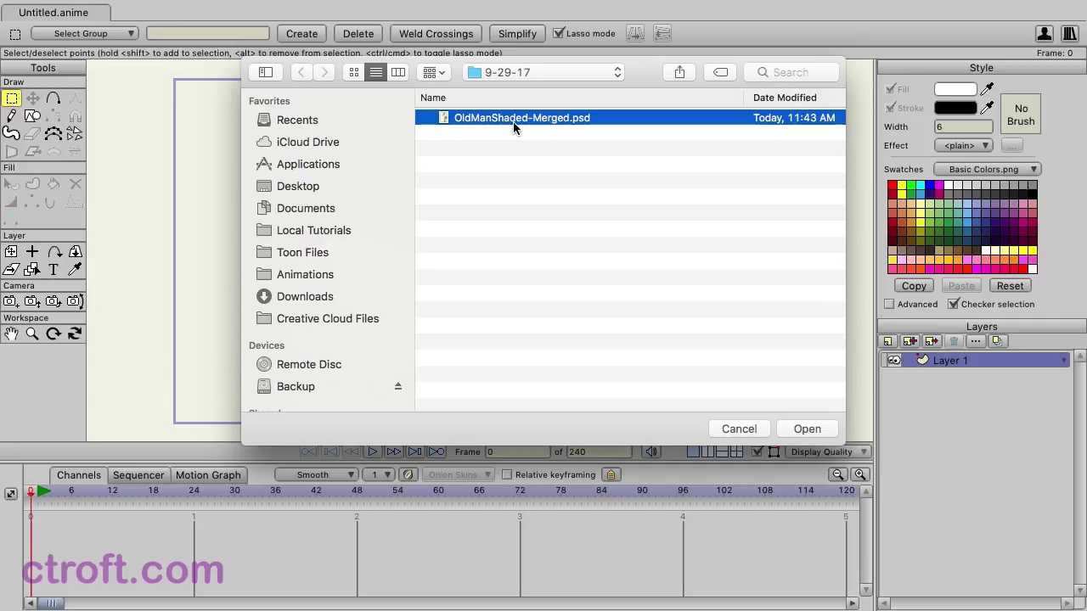
{"action": "left_click", "coordinate": [806, 425]}
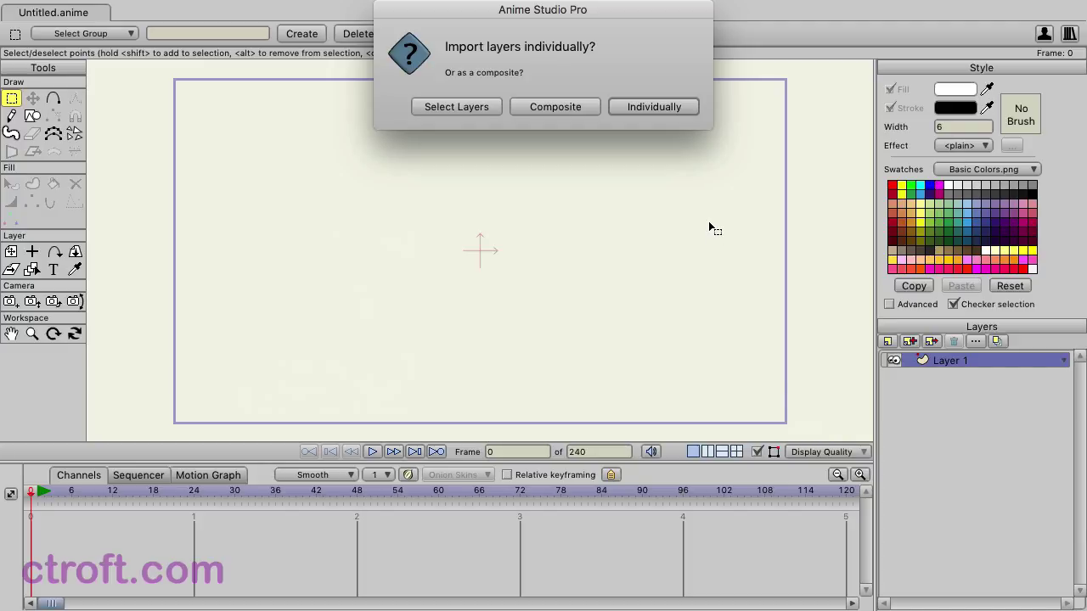
{"action": "left_click", "coordinate": [667, 109]}
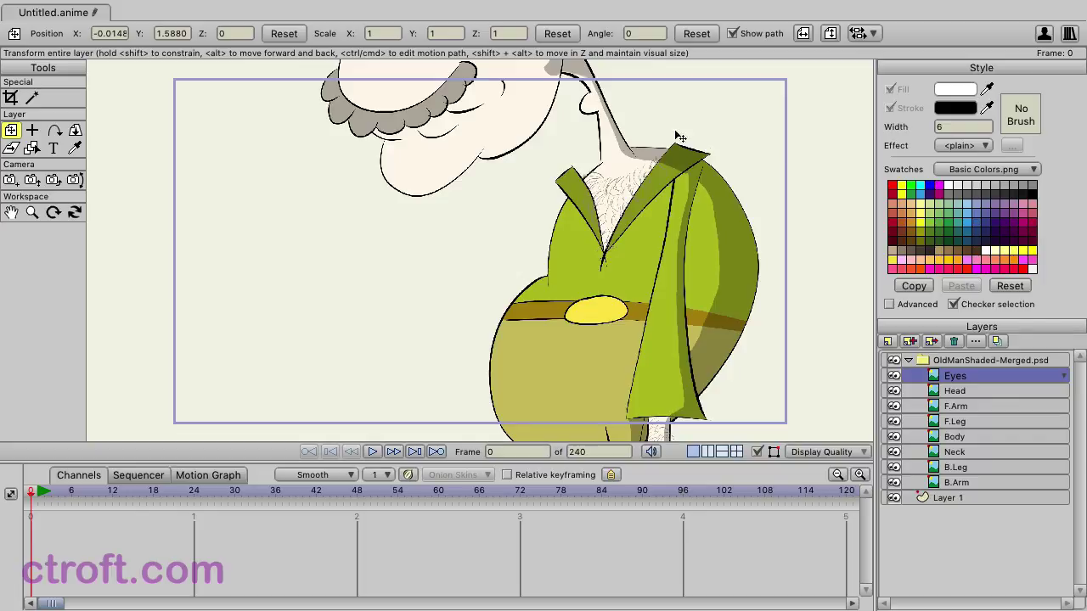
Scale the OldManShaded-Merged.psd group to 0.3955 by dragging a corner handle
{"action": "scroll", "coordinate": [742, 147], "scroll_direction": "down", "scroll_amount": 5}
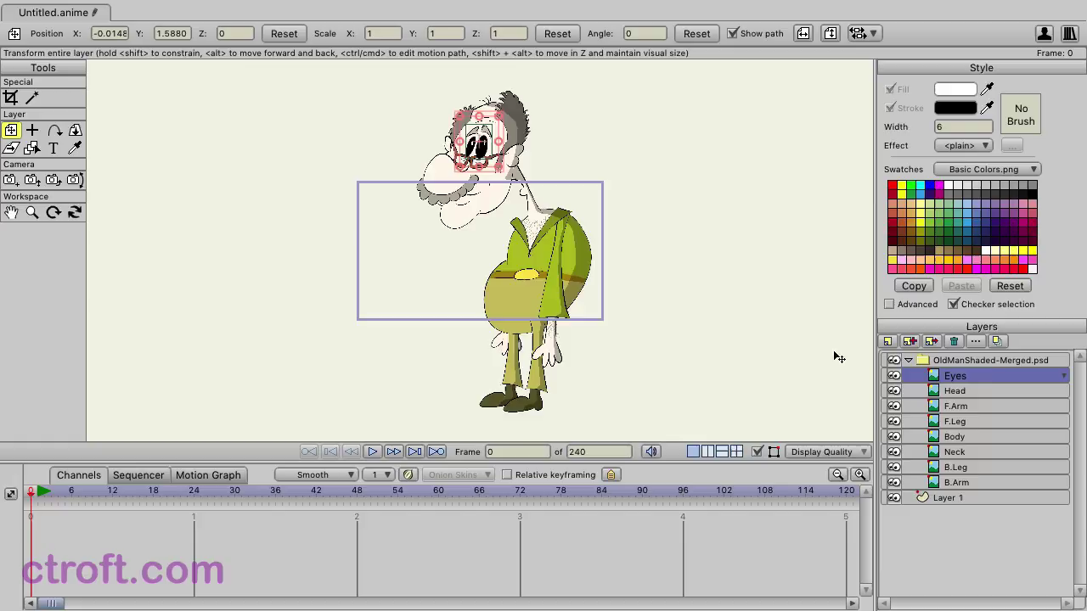
{"action": "left_click", "coordinate": [996, 363]}
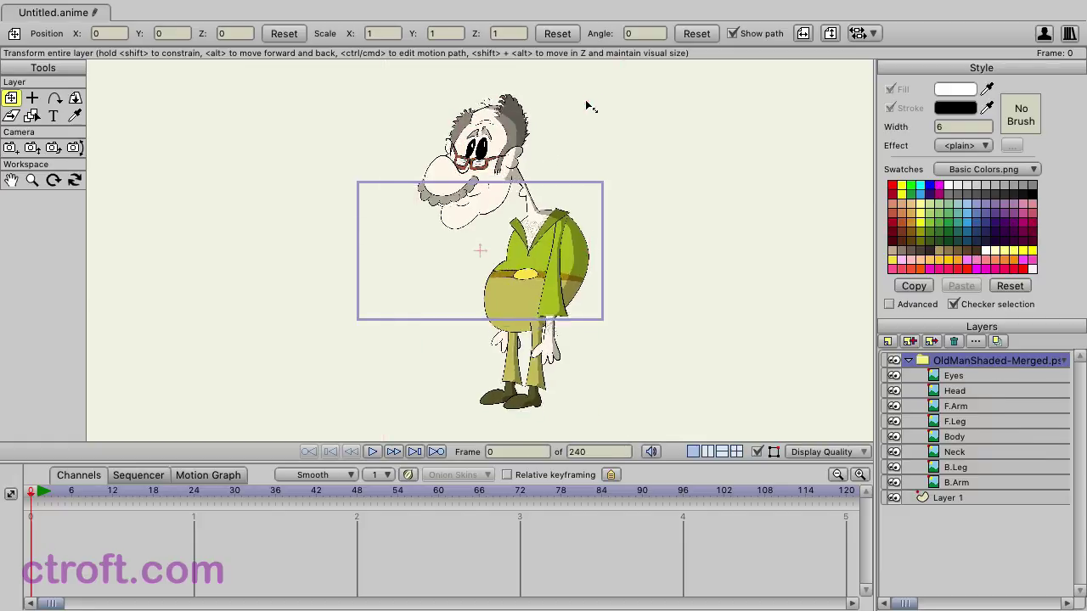
{"action": "left_click_drag", "start_coordinate": [591, 106], "coordinate": [526, 195]}
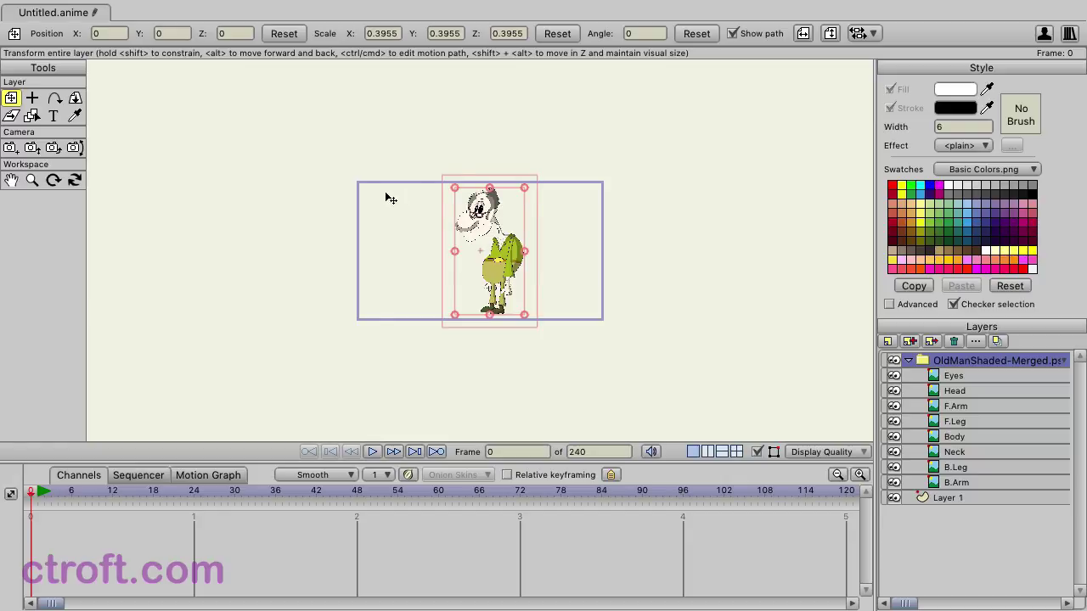
{"action": "scroll", "coordinate": [746, 205], "scroll_direction": "up", "scroll_amount": 5}
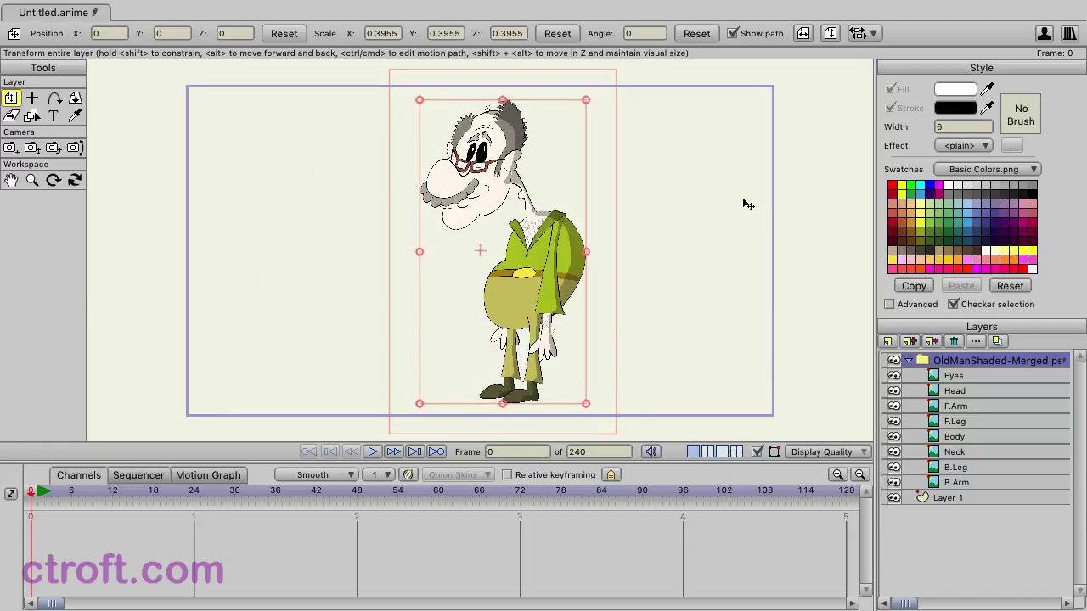
Convert the character group to a bone layer, then draw a waist bone and a bone up to the chest
{"action": "right_click", "coordinate": [924, 364]}
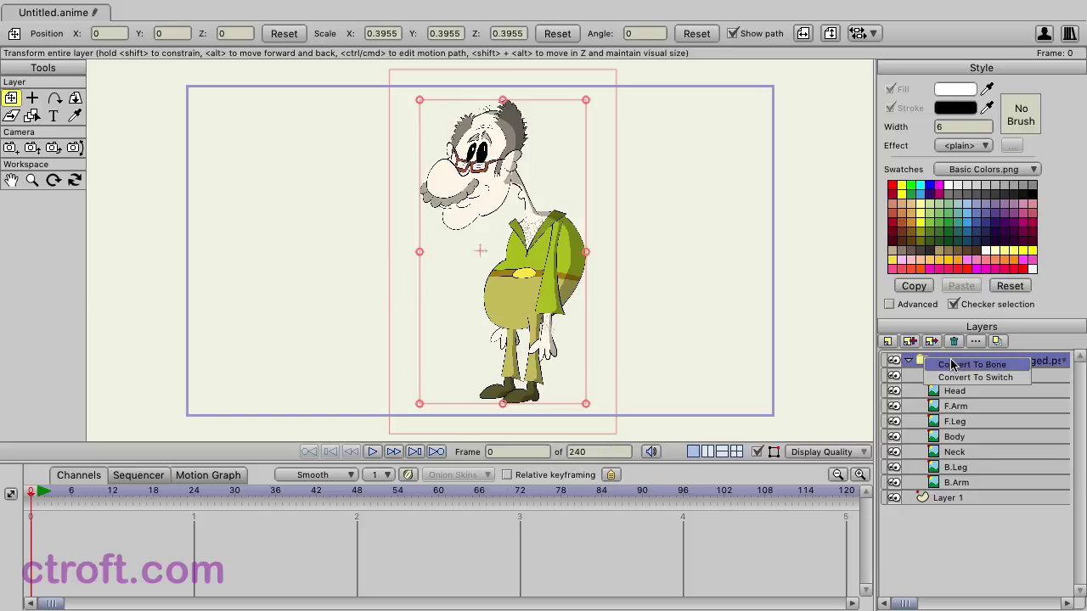
{"action": "left_click", "coordinate": [952, 364]}
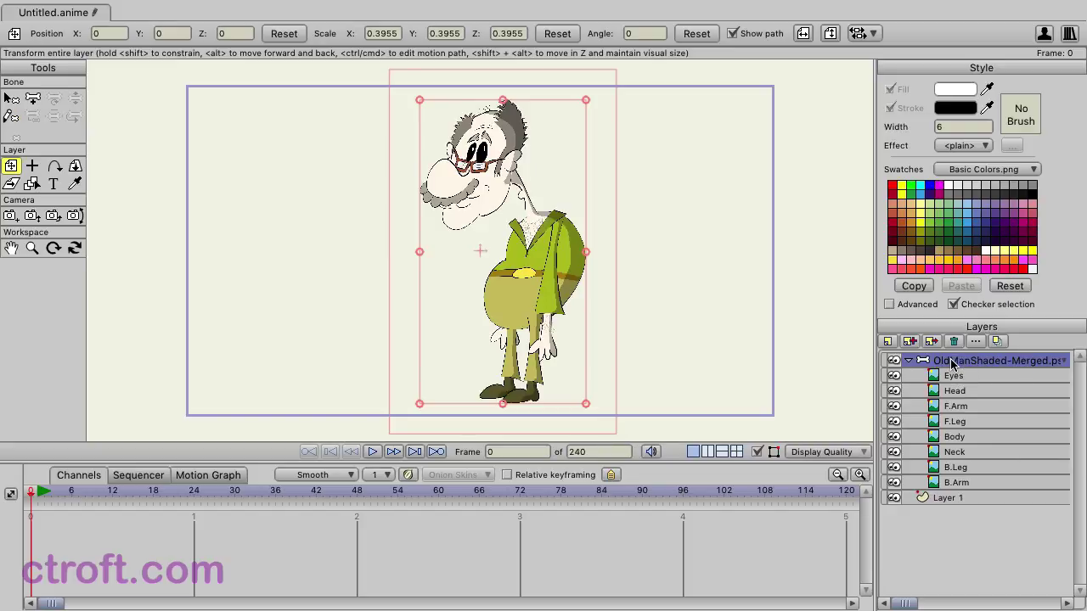
{"action": "left_click", "coordinate": [33, 98]}
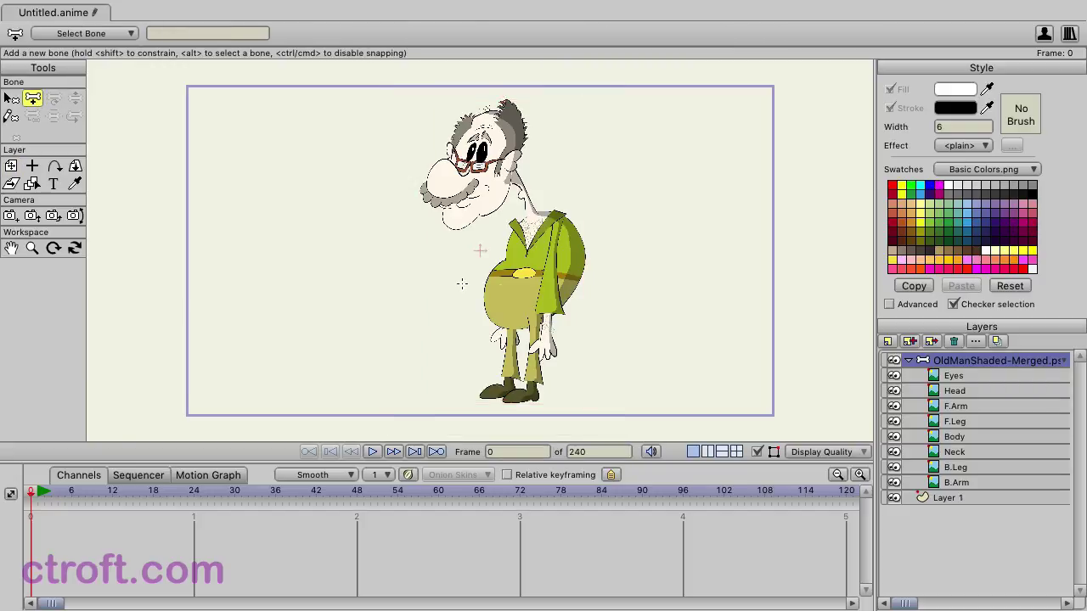
{"action": "scroll", "coordinate": [461, 283], "scroll_direction": "up", "scroll_amount": 4}
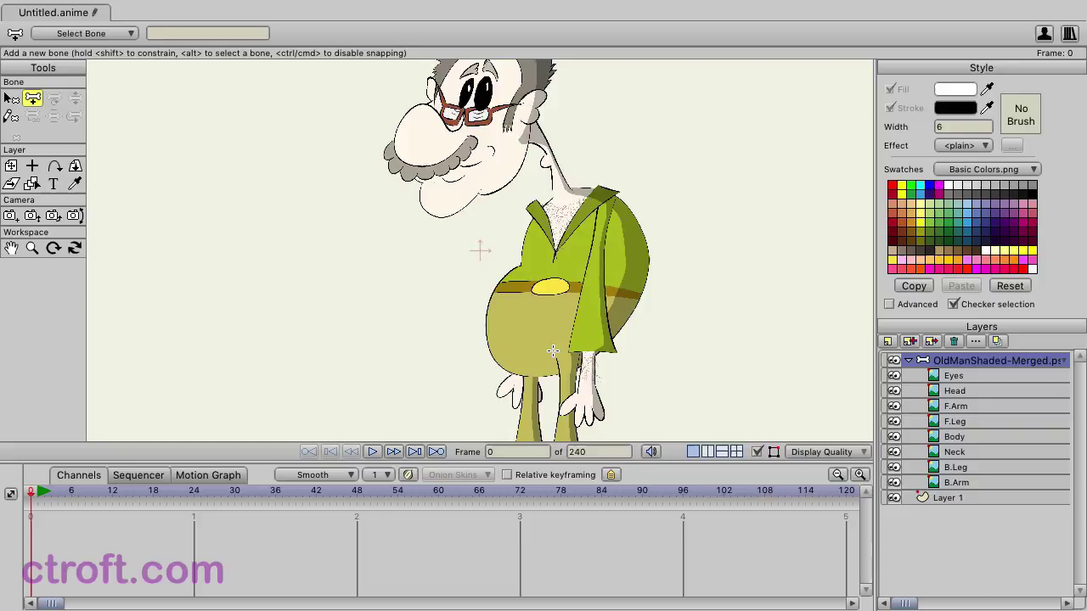
{"action": "left_click_drag", "start_coordinate": [553, 349], "coordinate": [712, 349]}
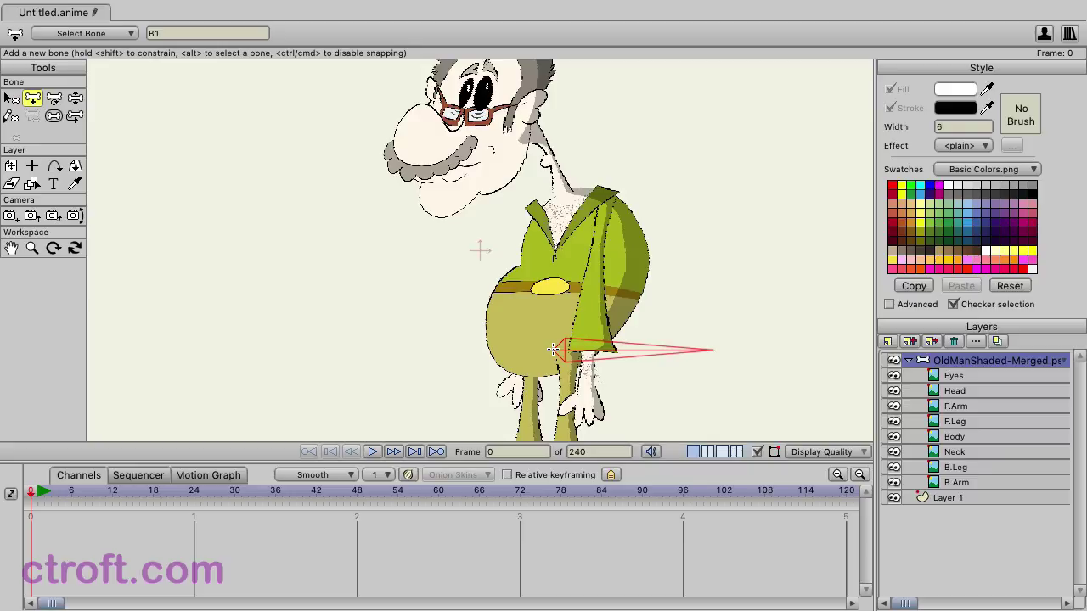
{"action": "left_click_drag", "start_coordinate": [553, 350], "coordinate": [558, 194]}
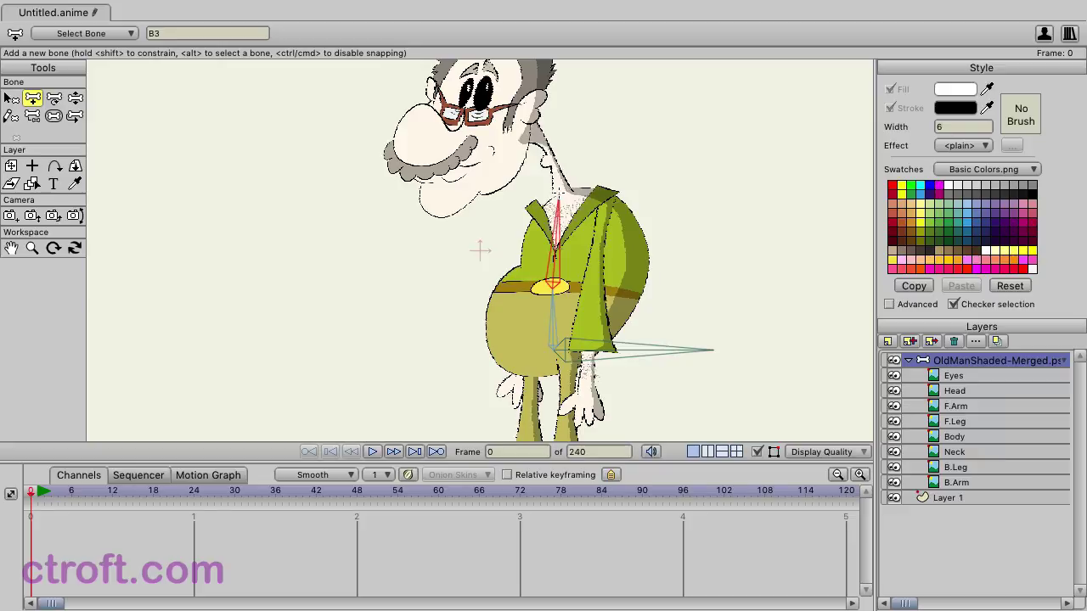
Draw a neck bone toward the chin and head bone B6 up through the skull
{"action": "left_click_drag", "start_coordinate": [558, 194], "coordinate": [534, 129]}
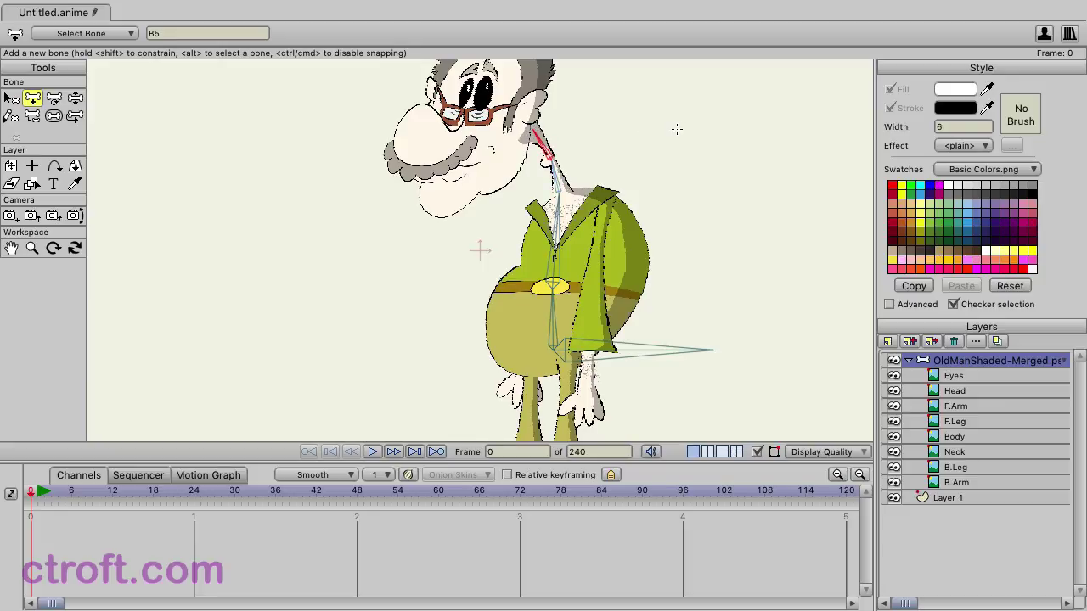
{"action": "left_click_drag", "start_coordinate": [676, 128], "coordinate": [650, 298]}
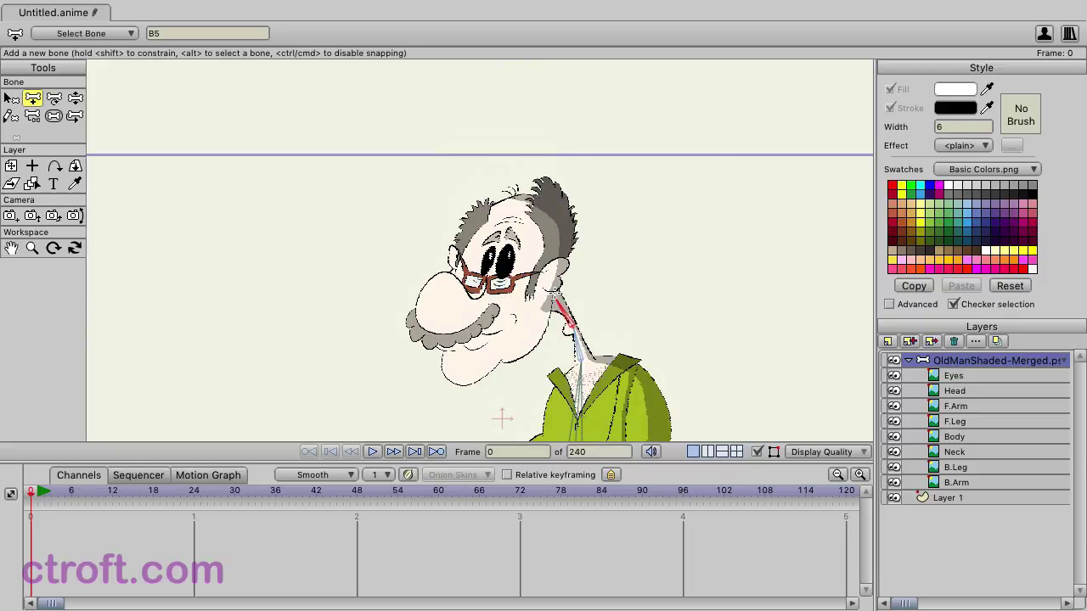
{"action": "left_click_drag", "start_coordinate": [553, 293], "coordinate": [553, 118]}
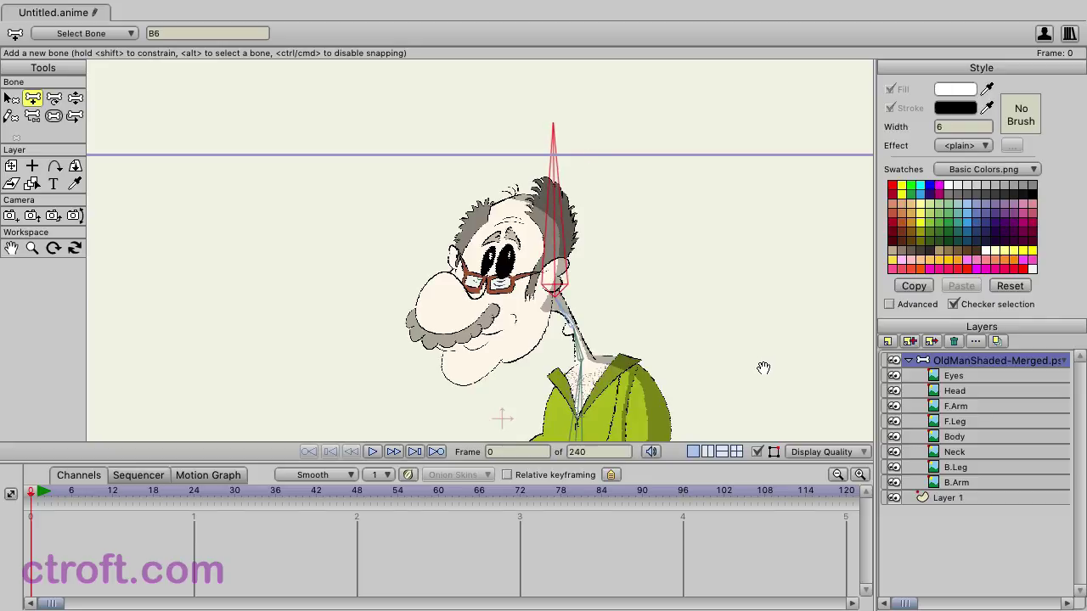
{"action": "left_click_drag", "start_coordinate": [764, 368], "coordinate": [704, 194]}
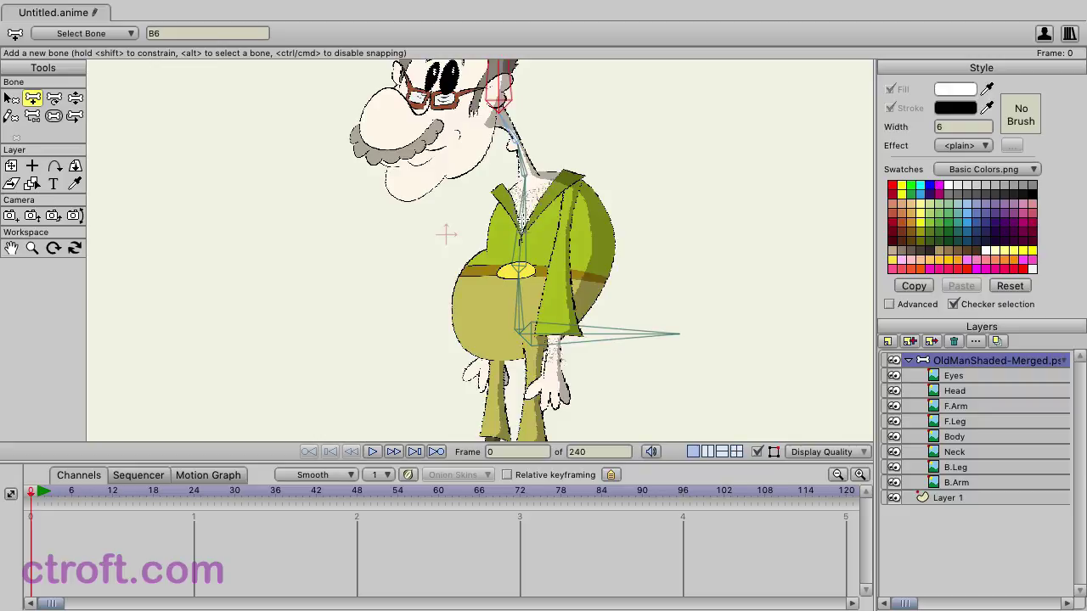
Add upper-arm and forearm bones from the chest bone down one arm
{"action": "left_click", "coordinate": [521, 219], "text": "alt"}
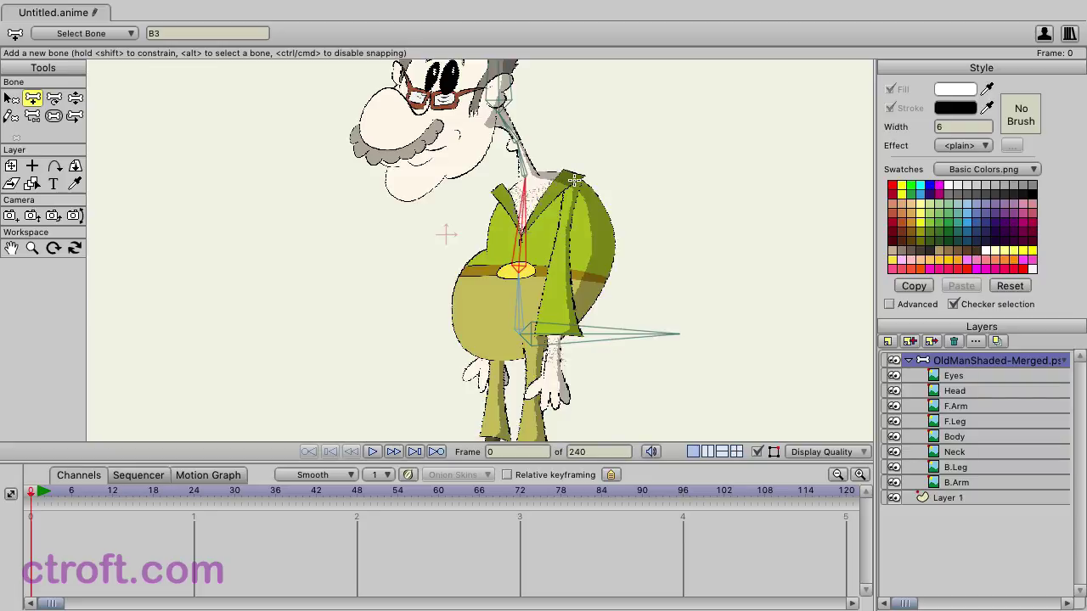
{"action": "left_click_drag", "start_coordinate": [575, 180], "coordinate": [557, 275]}
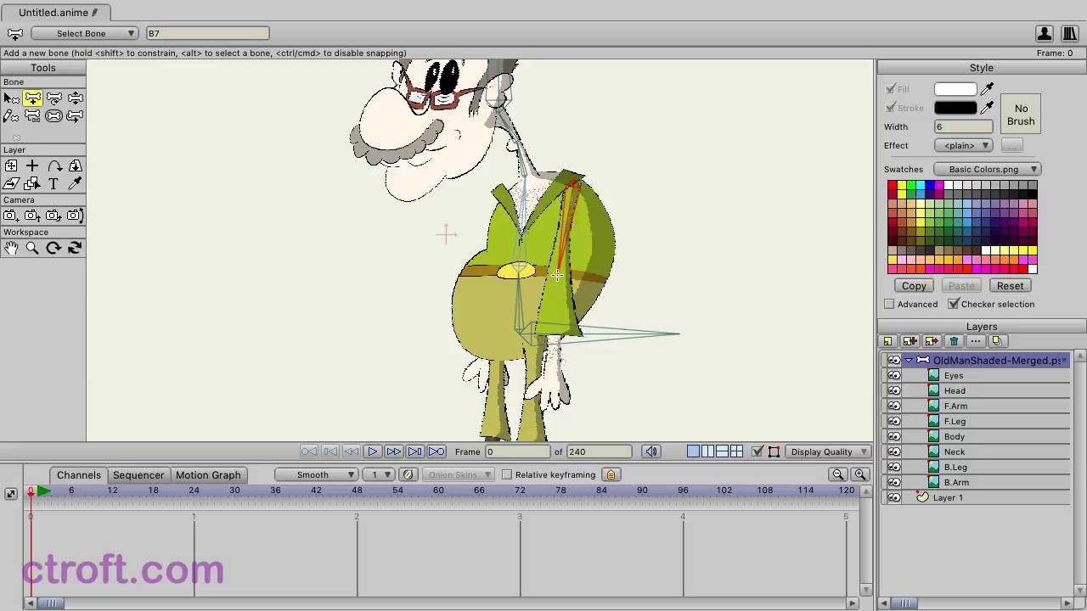
{"action": "left_click_drag", "start_coordinate": [557, 275], "coordinate": [551, 404]}
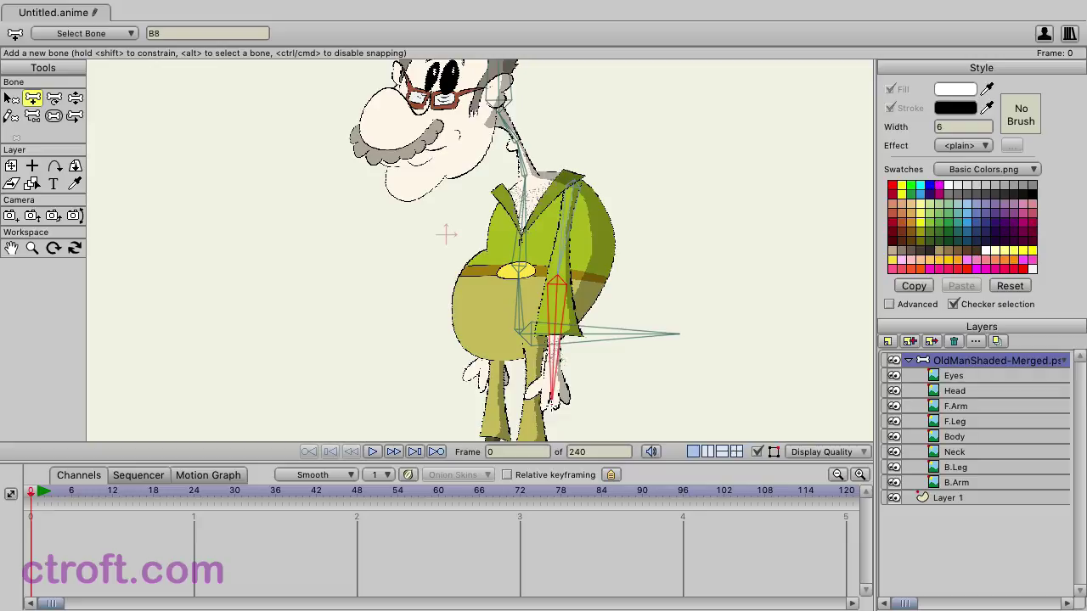
Hide the Body layer and chain two more bones down the other arm from upper-arm bone B3
{"action": "left_click", "coordinate": [893, 436]}
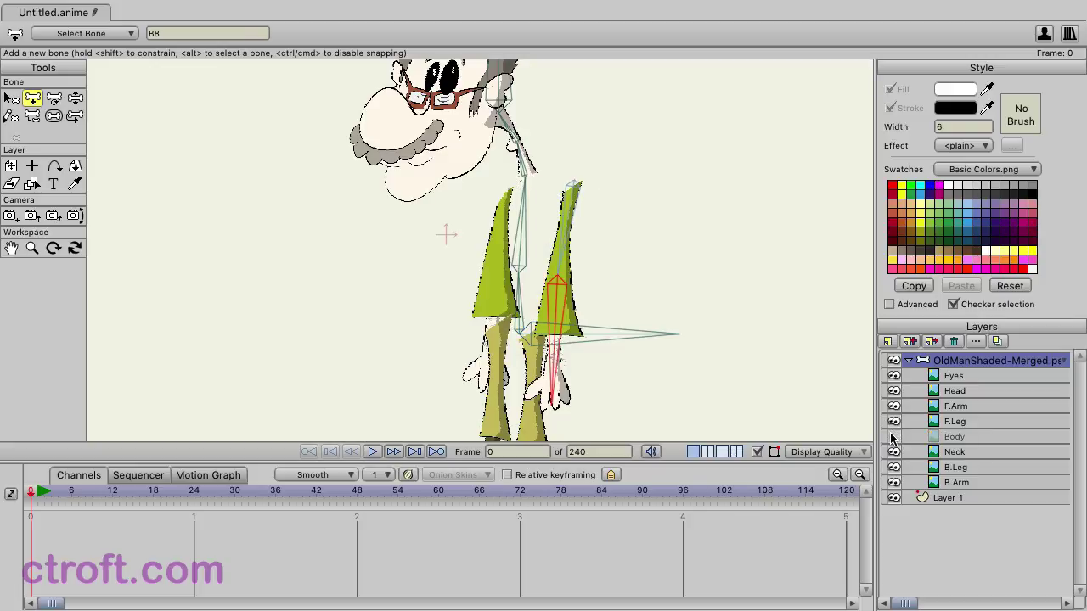
{"action": "left_click", "coordinate": [521, 234], "text": "alt"}
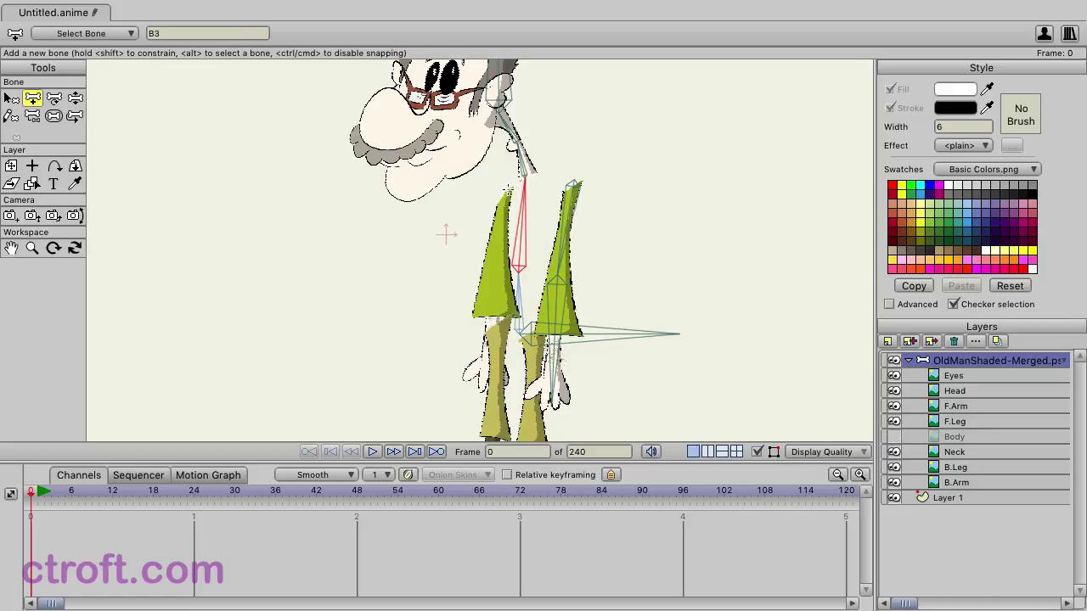
{"action": "left_click_drag", "start_coordinate": [507, 191], "coordinate": [488, 387]}
{"action": "left_click", "coordinate": [488, 386]}
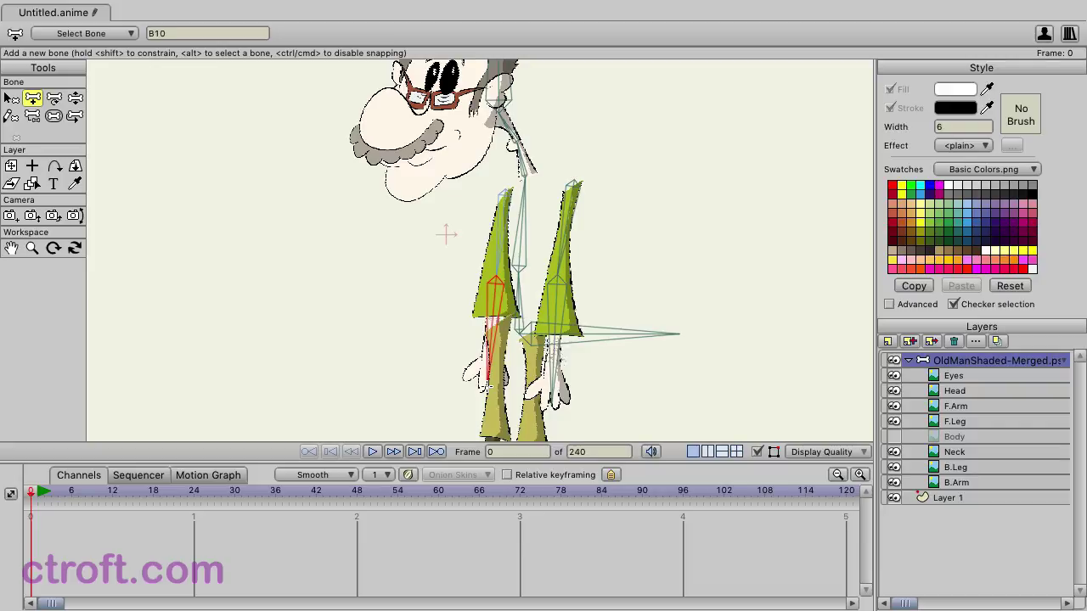
From the hip bone, draw thigh and lower-leg bones down the front leg
{"action": "scroll", "coordinate": [419, 381], "scroll_direction": "up", "scroll_amount": 3}
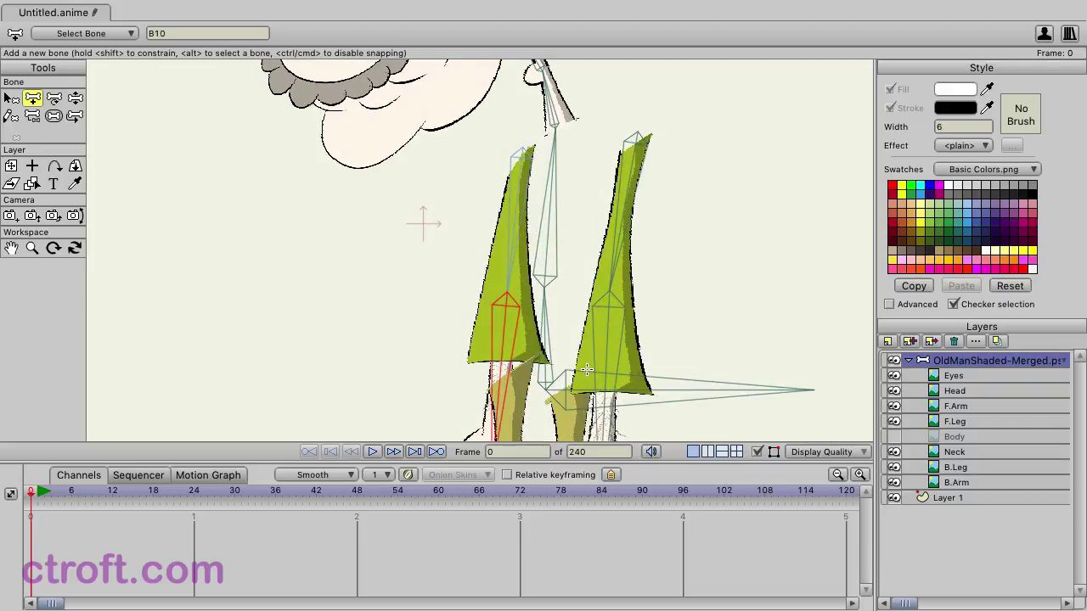
{"action": "scroll", "coordinate": [556, 225], "scroll_direction": "down", "scroll_amount": 5}
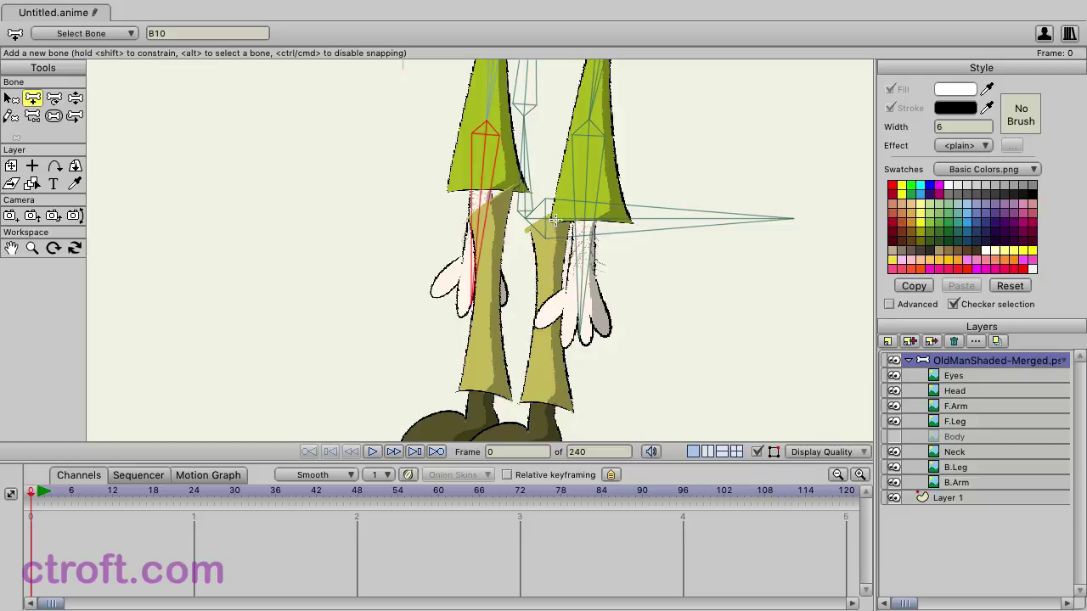
{"action": "left_click", "coordinate": [548, 219], "text": "alt"}
{"action": "key", "text": "BackSpace"}
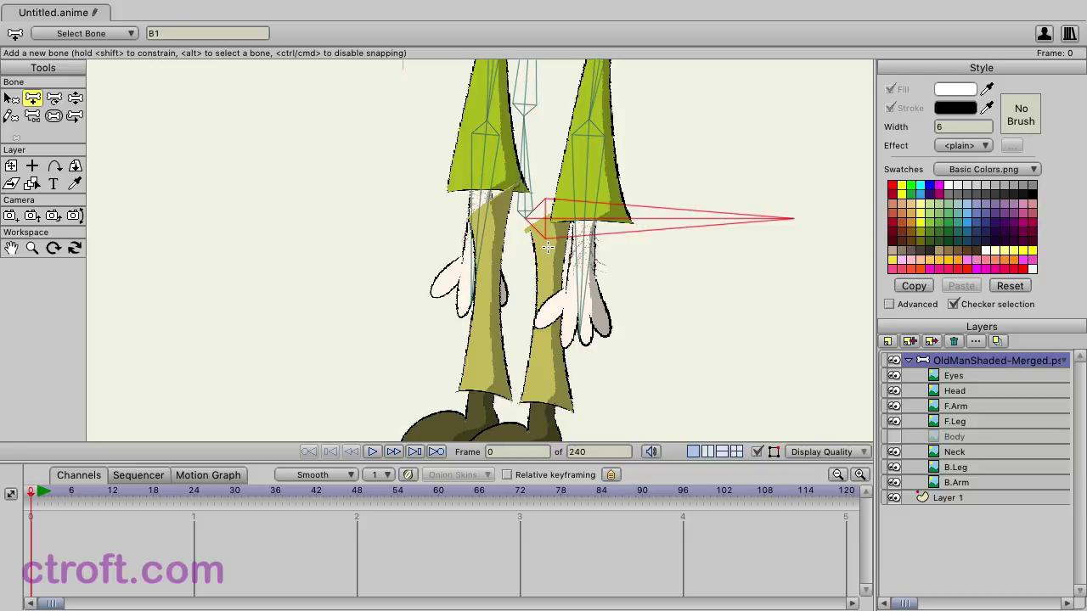
{"action": "left_click_drag", "start_coordinate": [547, 246], "coordinate": [548, 441]}
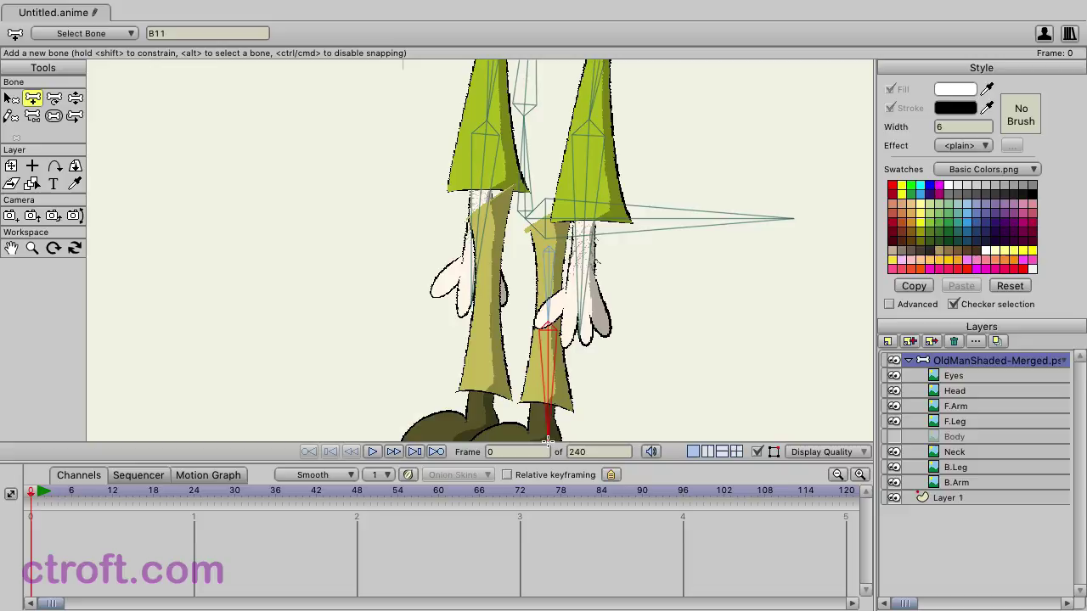
{"action": "left_click_drag", "start_coordinate": [660, 383], "coordinate": [662, 303]}
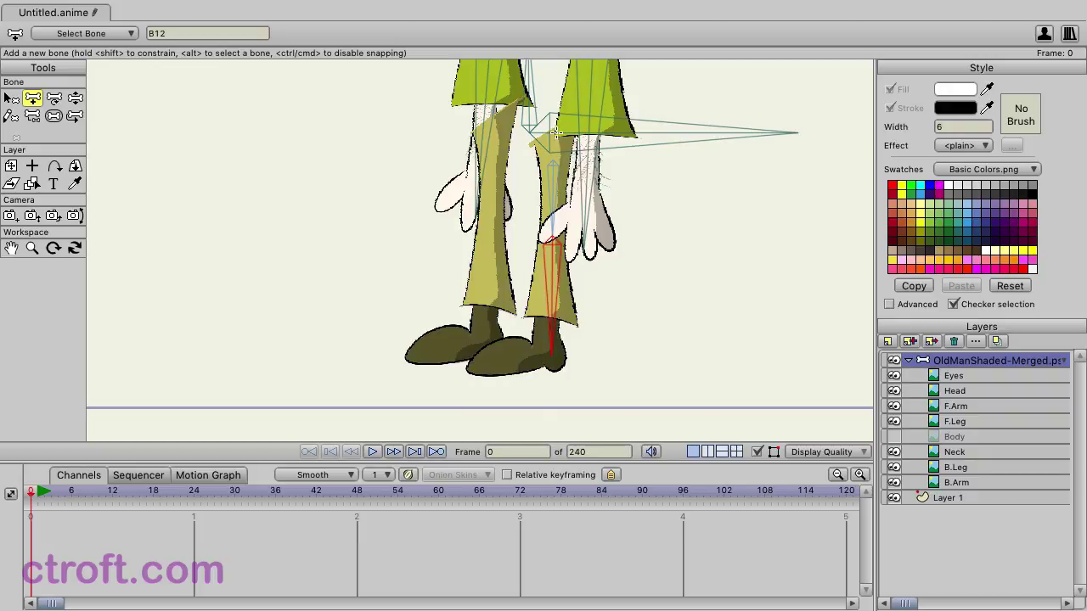
Add two bones down the back leg from the hip bone, then show the Body layer again
{"action": "left_click", "coordinate": [556, 133]}
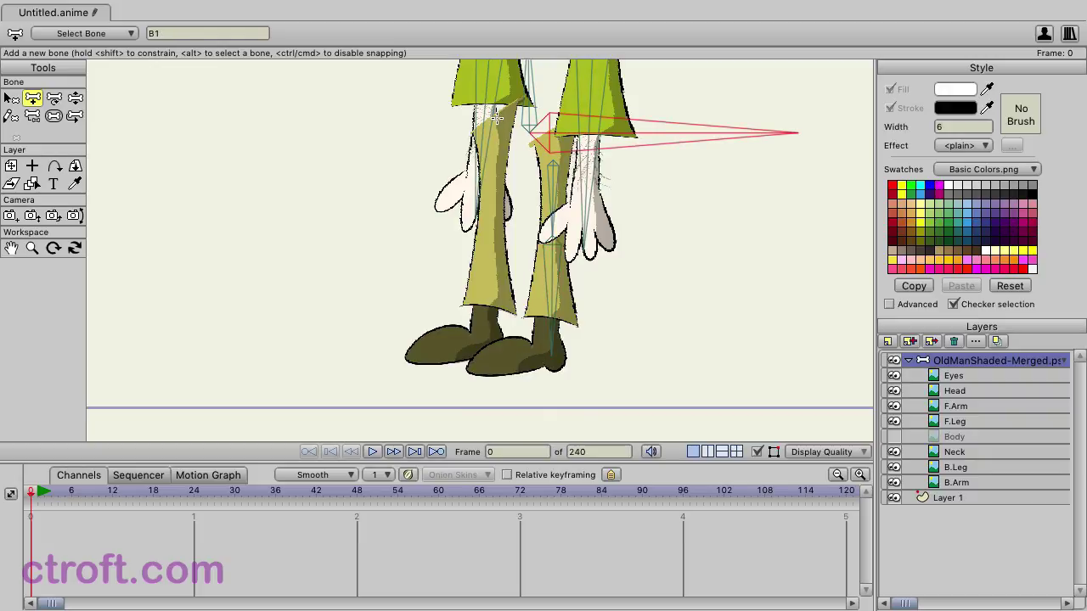
{"action": "left_click_drag", "start_coordinate": [498, 118], "coordinate": [490, 349]}
{"action": "left_click", "coordinate": [491, 348]}
{"action": "scroll", "coordinate": [718, 281], "scroll_direction": "down", "scroll_amount": 3}
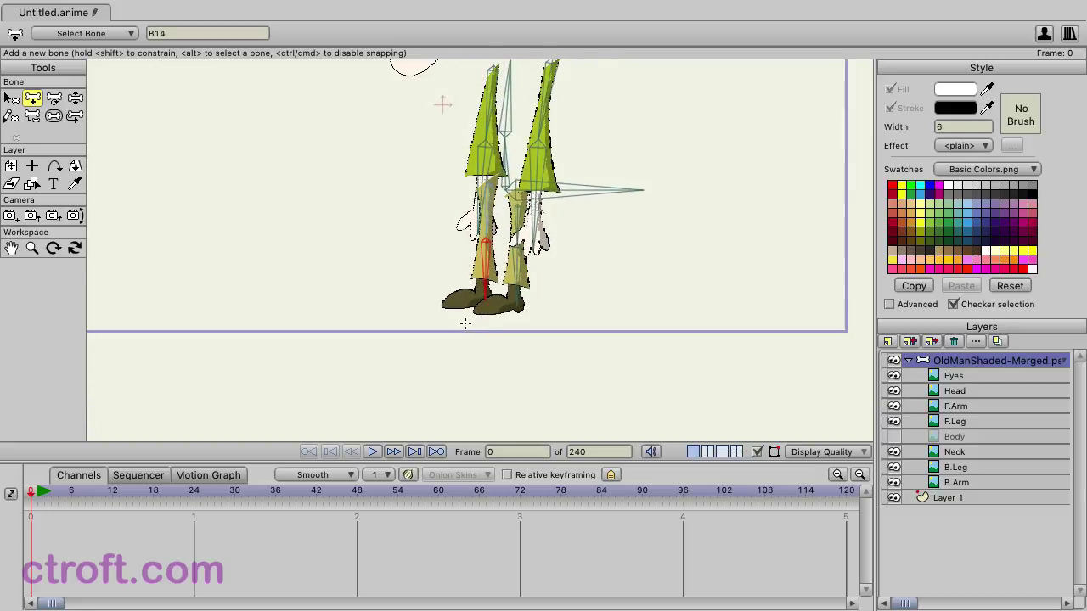
{"action": "scroll", "coordinate": [444, 104], "scroll_direction": "up", "scroll_amount": 3}
{"action": "left_click", "coordinate": [894, 436]}
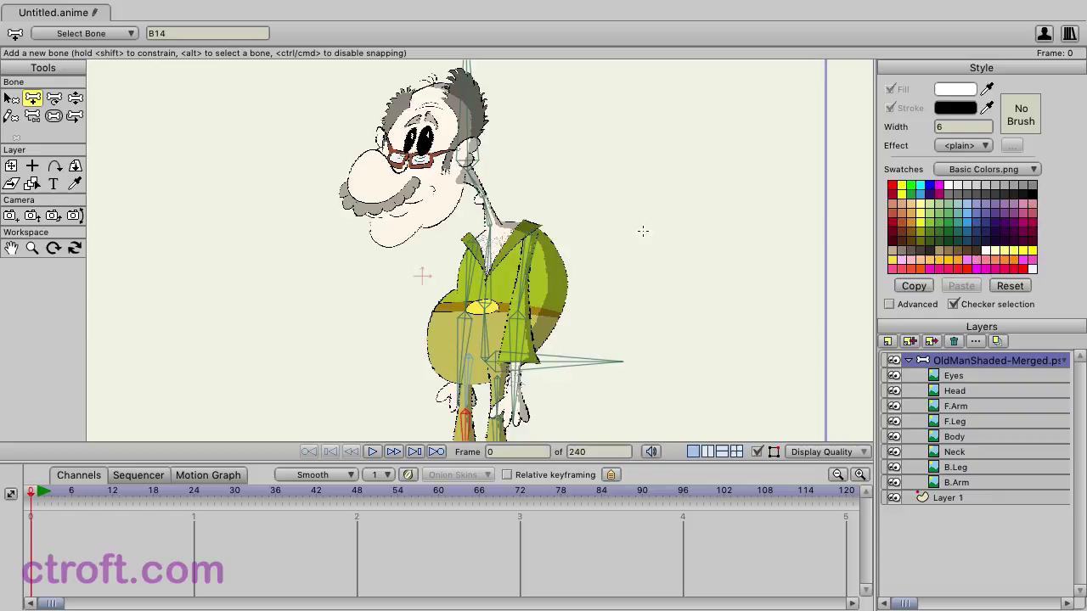
Bind the Eyes layer and then the Head layer to the head bone with Bind Layer
{"action": "scroll", "coordinate": [500, 206], "scroll_direction": "up", "scroll_amount": 5}
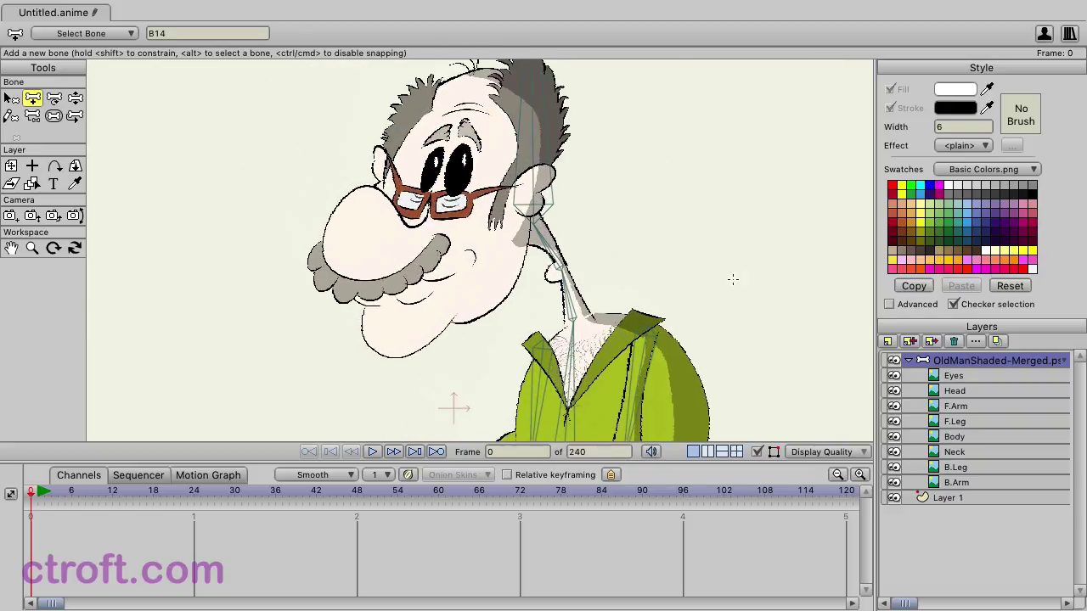
{"action": "left_click", "coordinate": [961, 378]}
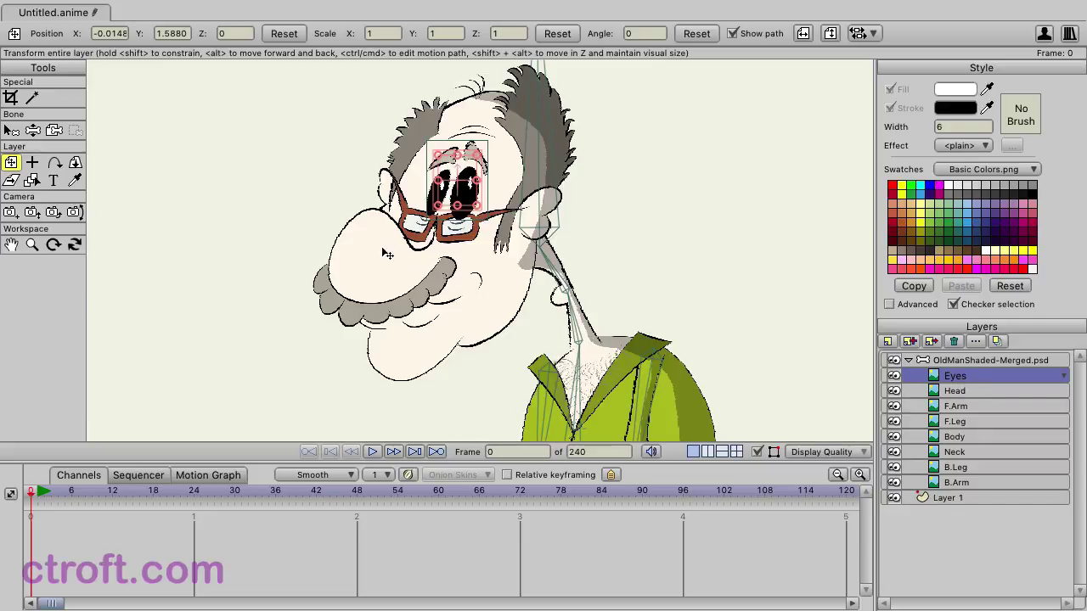
{"action": "left_click", "coordinate": [56, 133]}
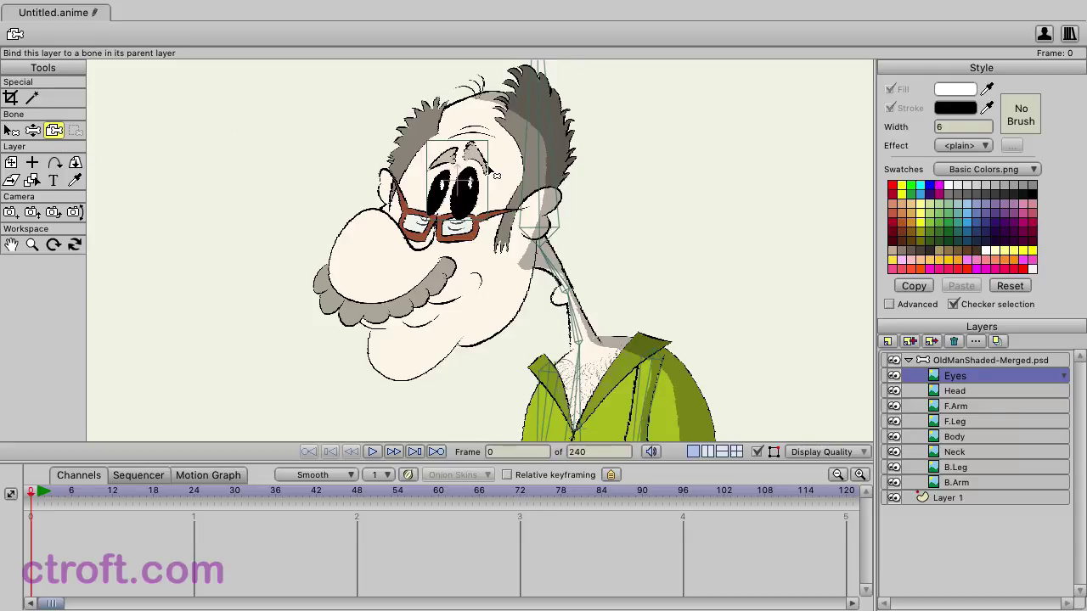
{"action": "left_click", "coordinate": [537, 160]}
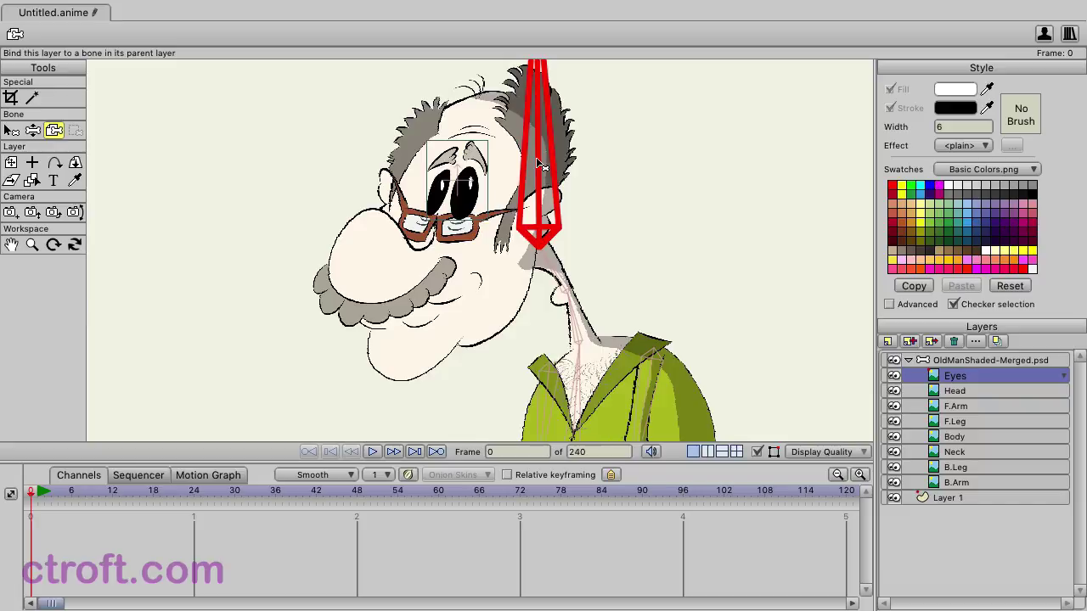
{"action": "left_click", "coordinate": [968, 391]}
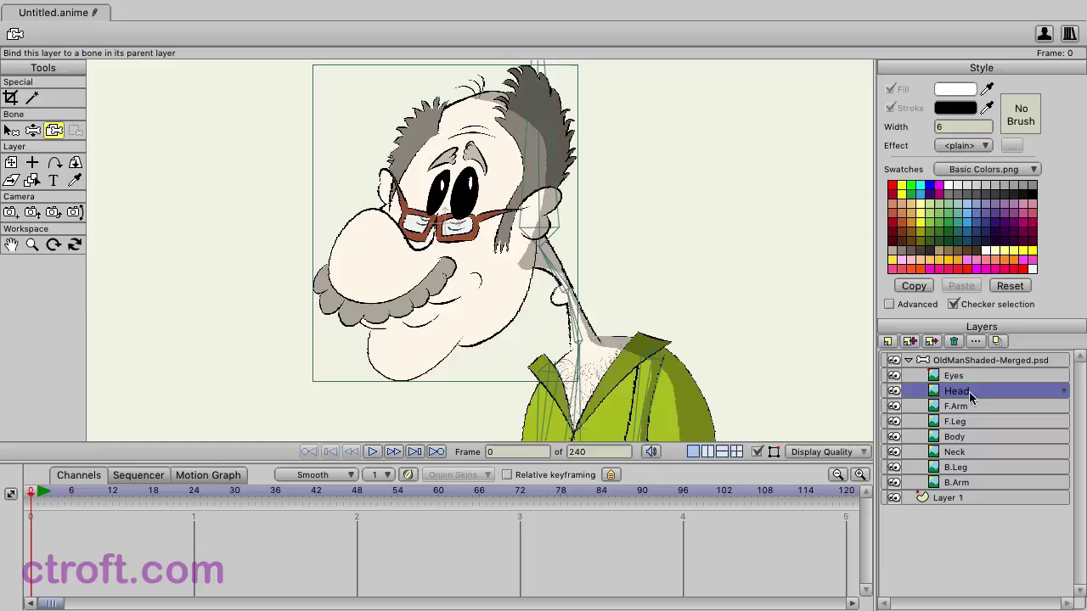
{"action": "left_click", "coordinate": [539, 151]}
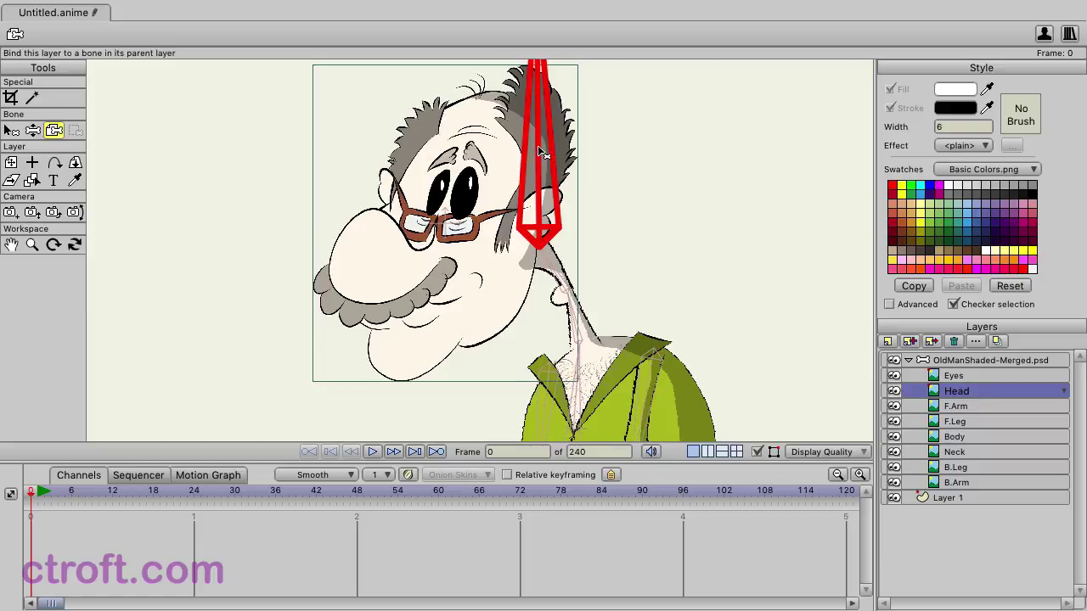
{"action": "left_click", "coordinate": [1011, 406]}
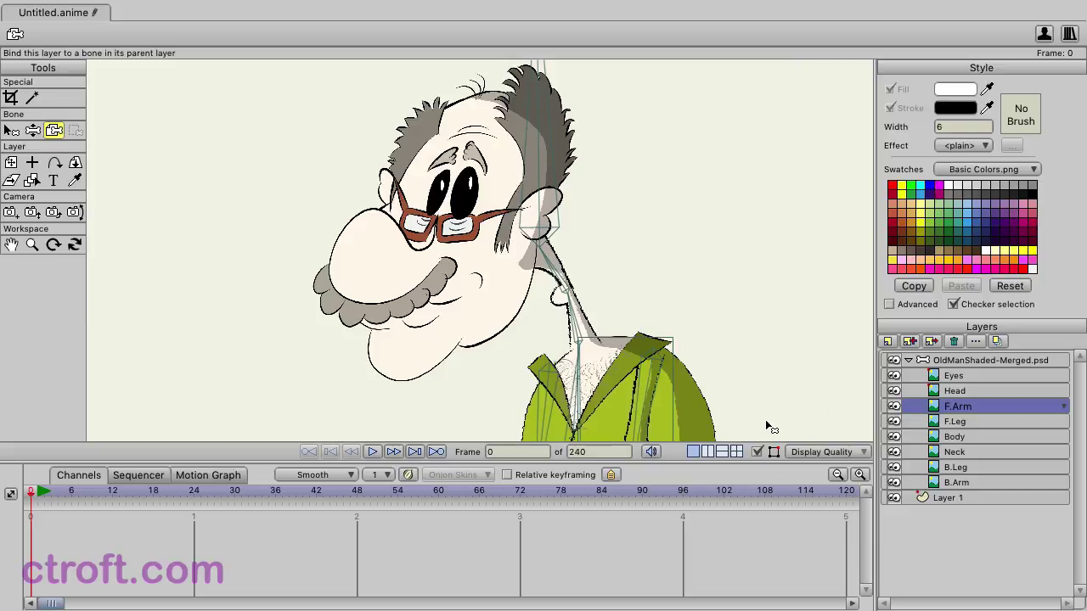
Select the front upper-arm and forearm bones and create a smooth joint for that pair
{"action": "left_click_drag", "start_coordinate": [765, 419], "coordinate": [627, 197]}
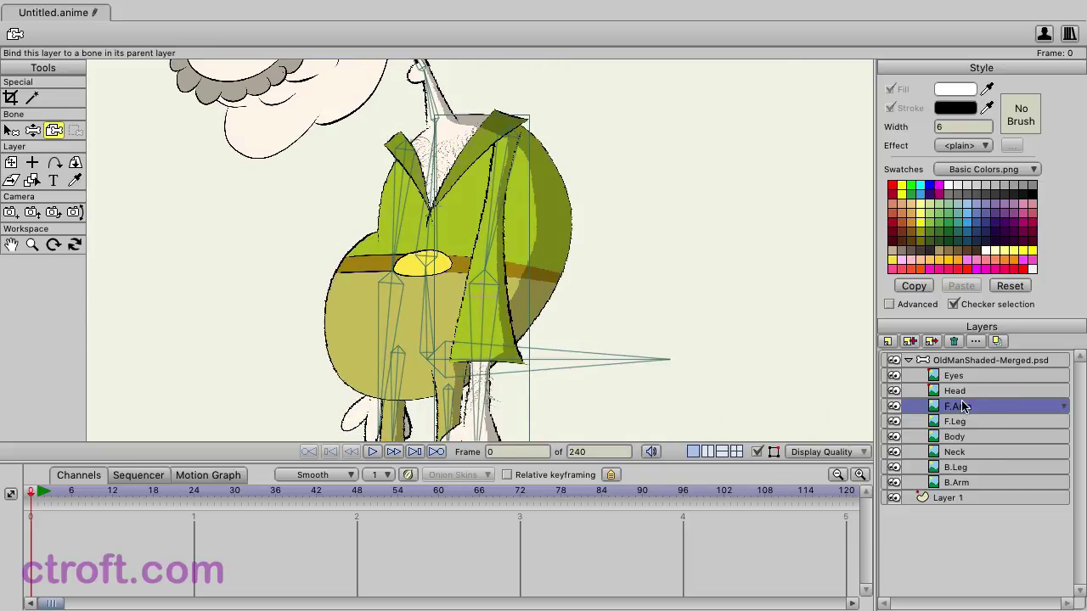
{"action": "scroll", "coordinate": [571, 311], "scroll_direction": "down", "scroll_amount": 3}
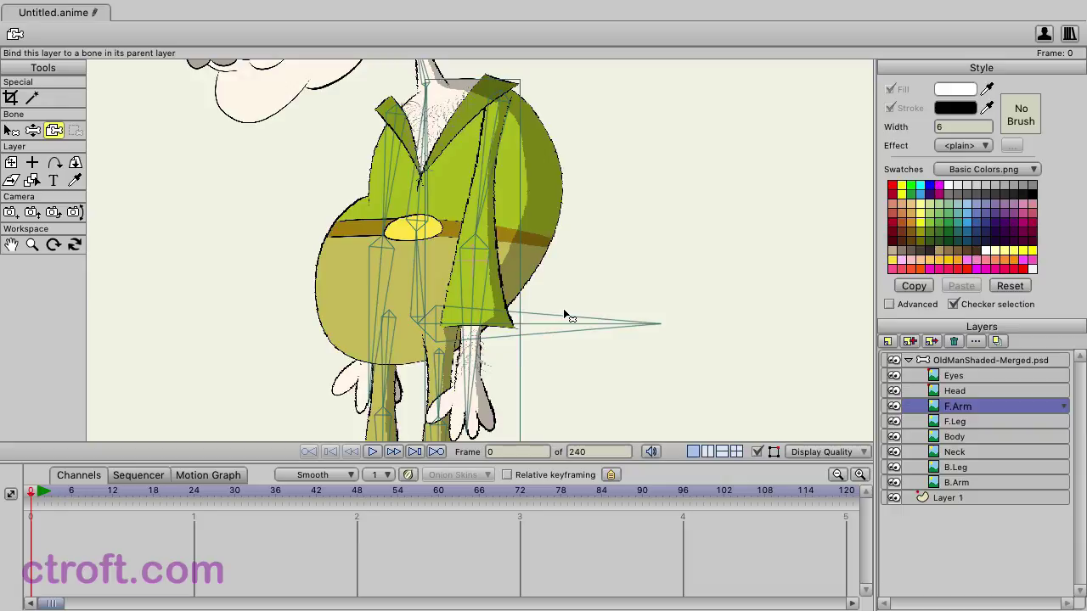
{"action": "left_click", "coordinate": [11, 131]}
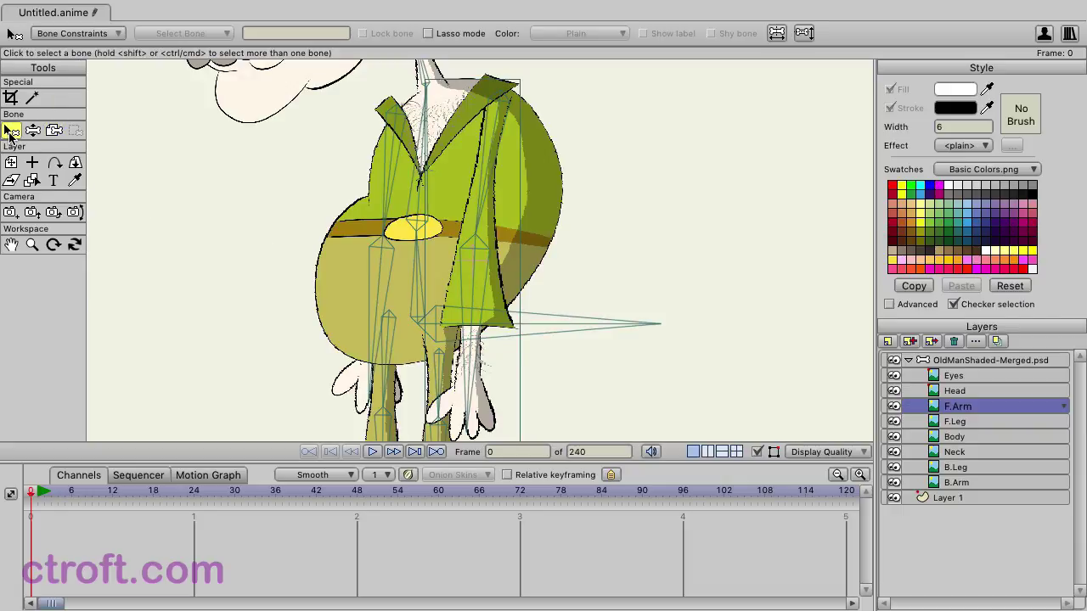
{"action": "left_click", "coordinate": [490, 140]}
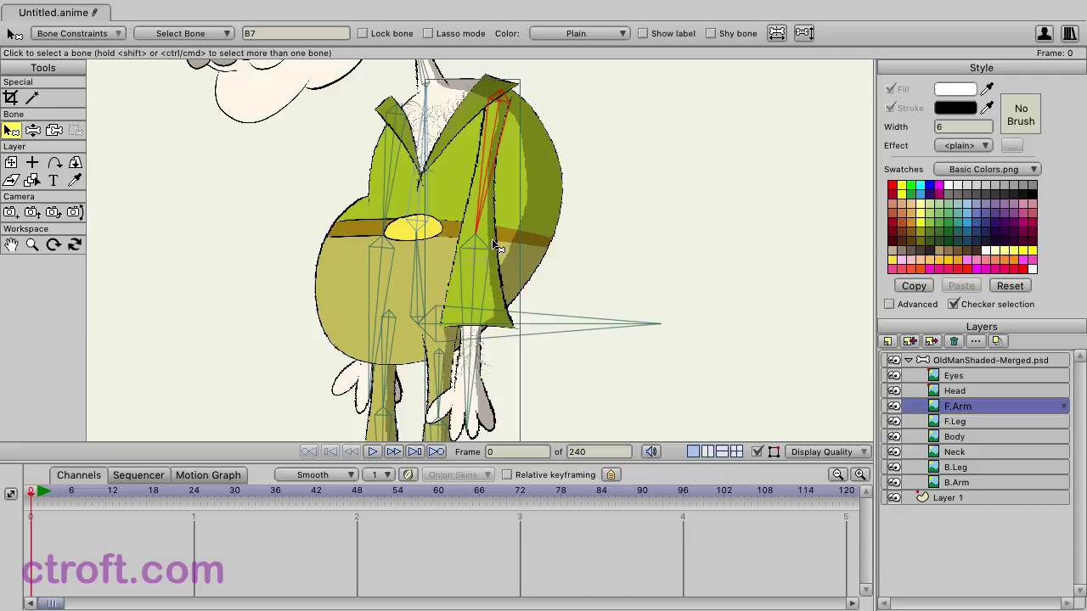
{"action": "left_click", "coordinate": [474, 262]}
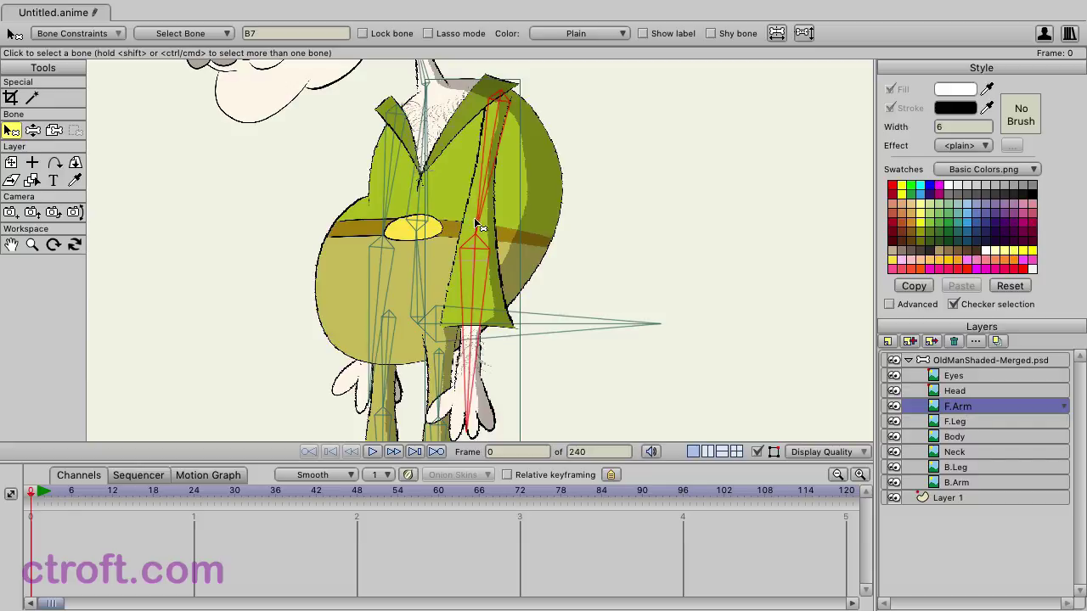
{"action": "left_click", "coordinate": [292, 9]}
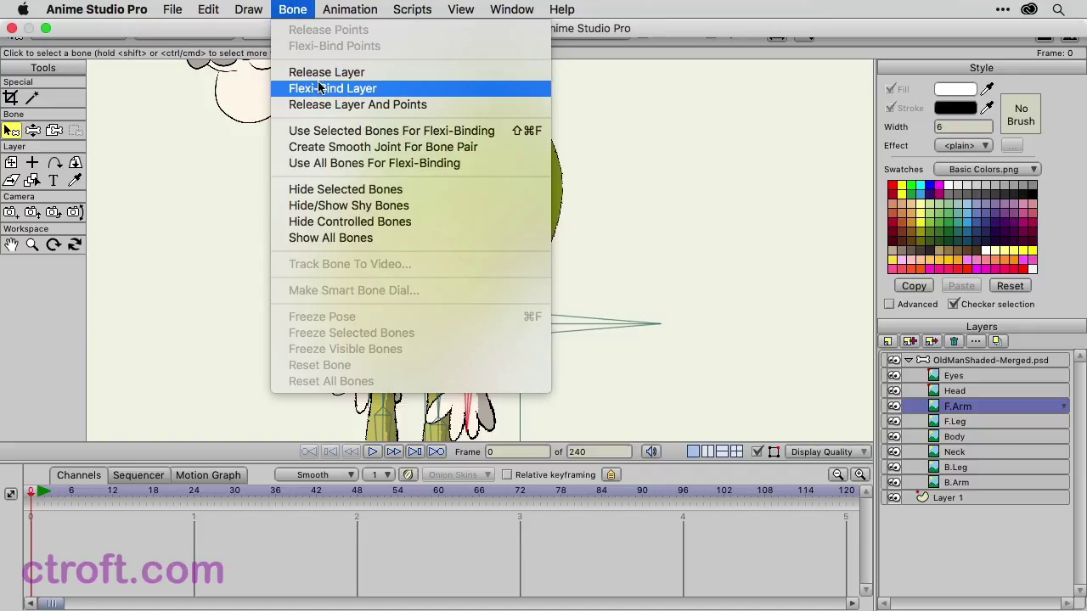
{"action": "left_click", "coordinate": [317, 147]}
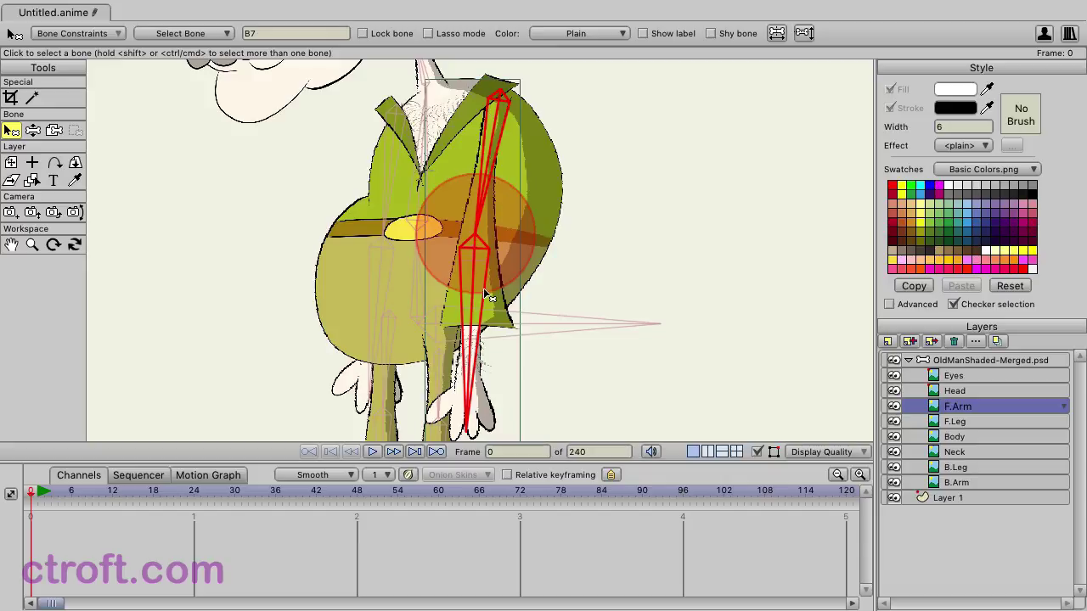
{"action": "left_click", "coordinate": [983, 422]}
Create a smooth joint for the front-leg bone pair on the F.Leg layer
{"action": "left_click_drag", "start_coordinate": [528, 389], "coordinate": [560, 279]}
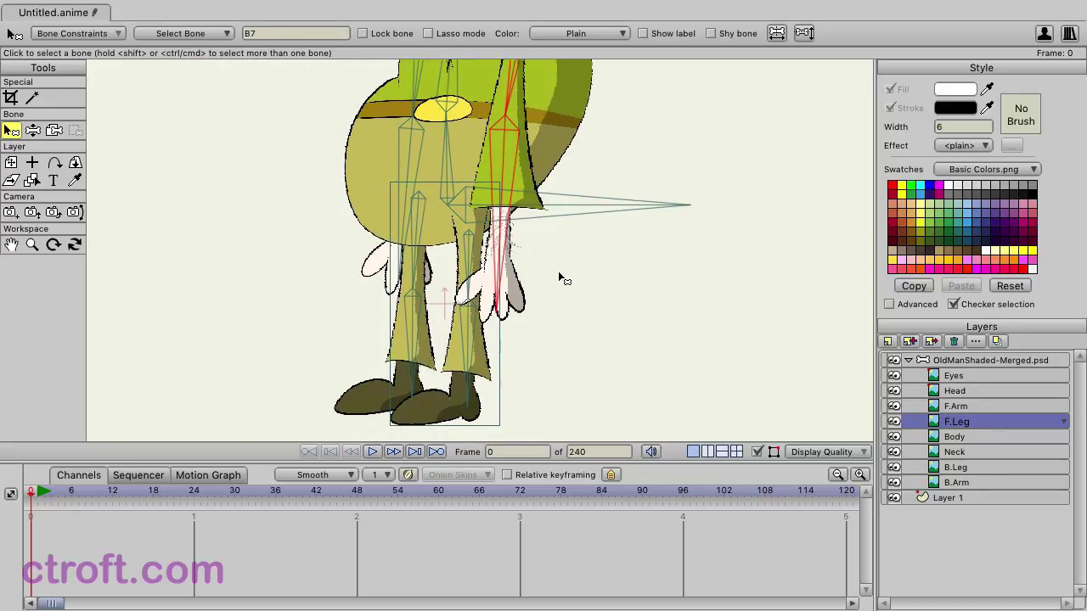
{"action": "left_click", "coordinate": [463, 340]}
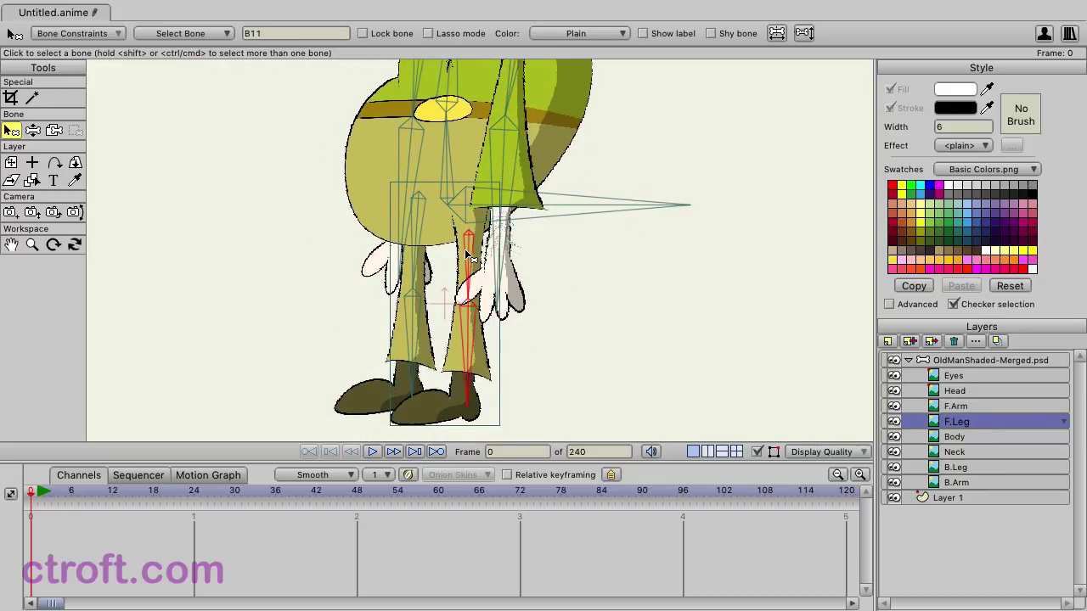
{"action": "mouse_move", "coordinate": [229, 7]}
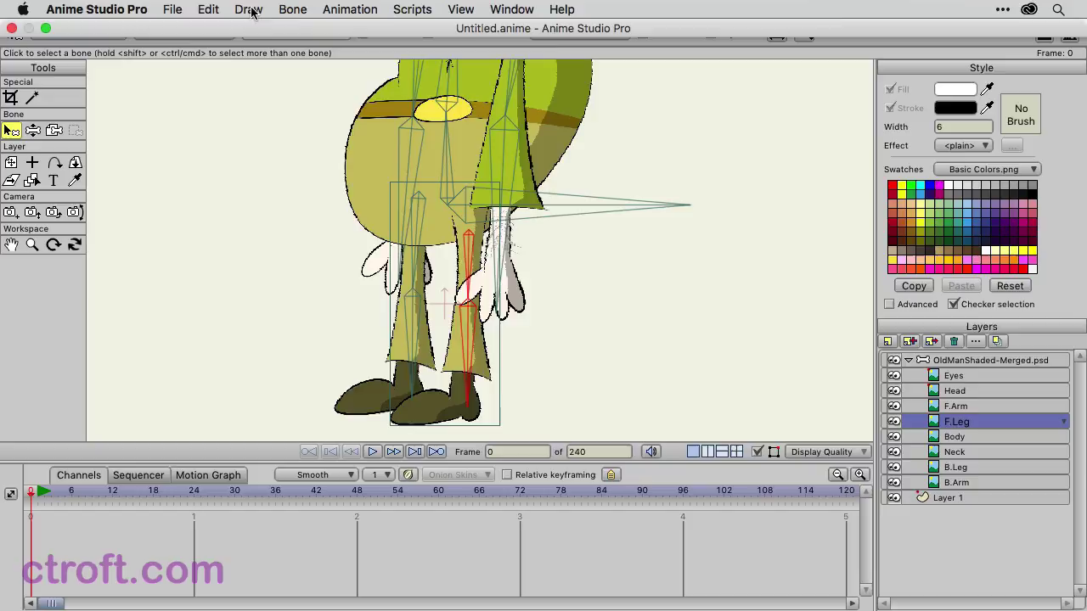
{"action": "left_click", "coordinate": [292, 9]}
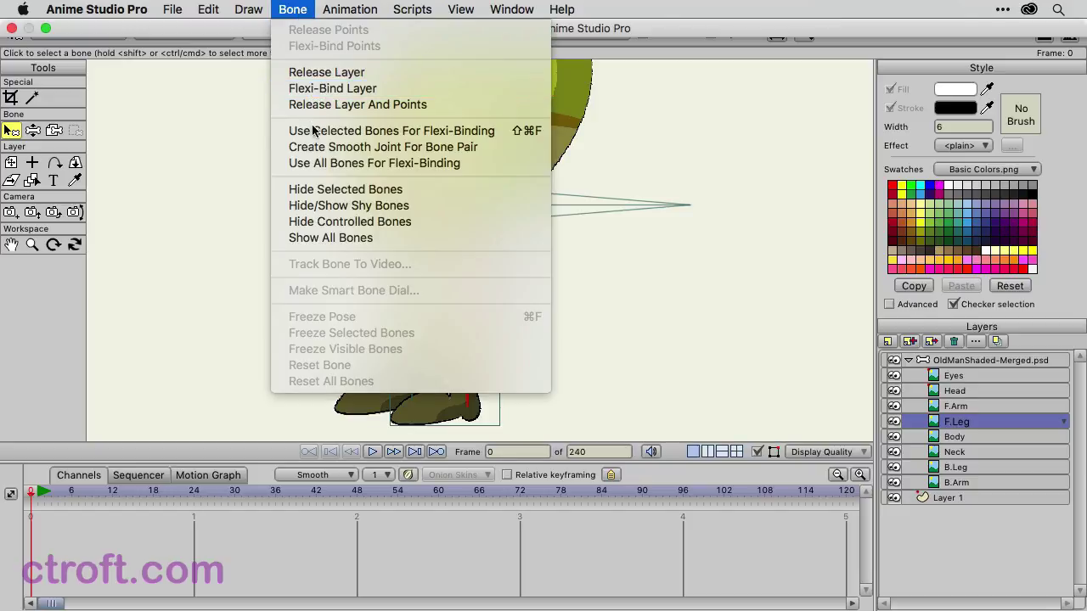
{"action": "left_click", "coordinate": [311, 151]}
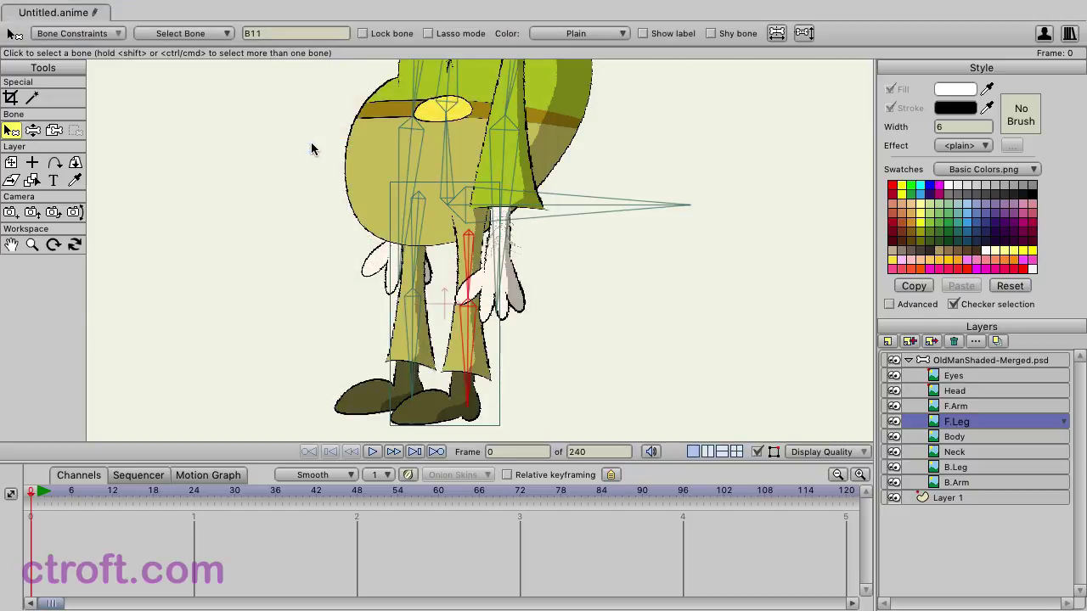
On the Body layer, create a smooth joint for spine bone B2's pair
{"action": "left_click", "coordinate": [984, 435]}
{"action": "left_click_drag", "start_coordinate": [594, 136], "coordinate": [597, 310]}
{"action": "left_click", "coordinate": [459, 234]}
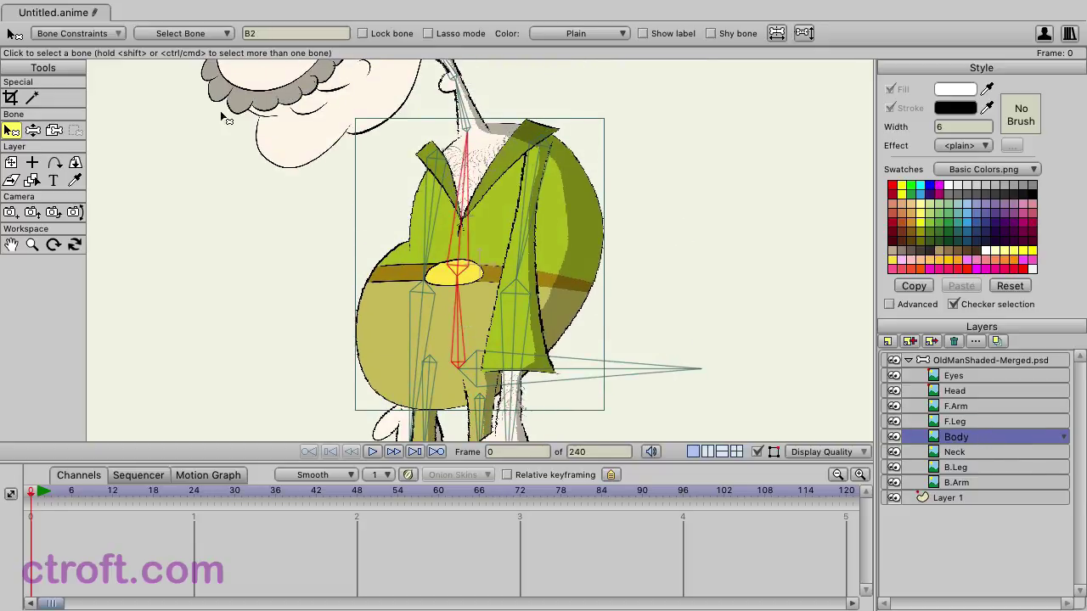
{"action": "left_click", "coordinate": [292, 9]}
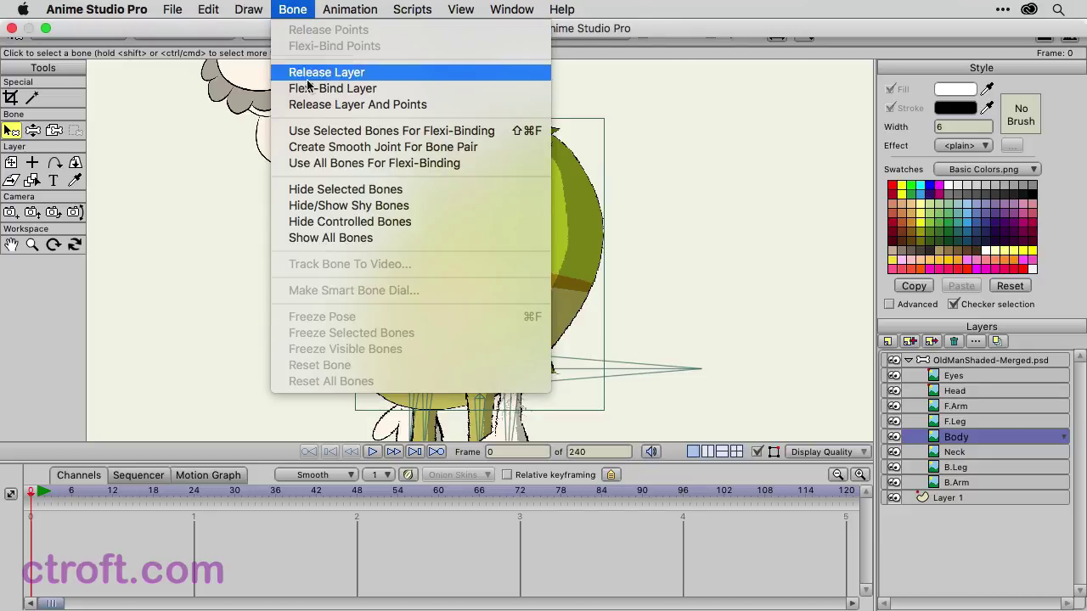
{"action": "left_click", "coordinate": [307, 147]}
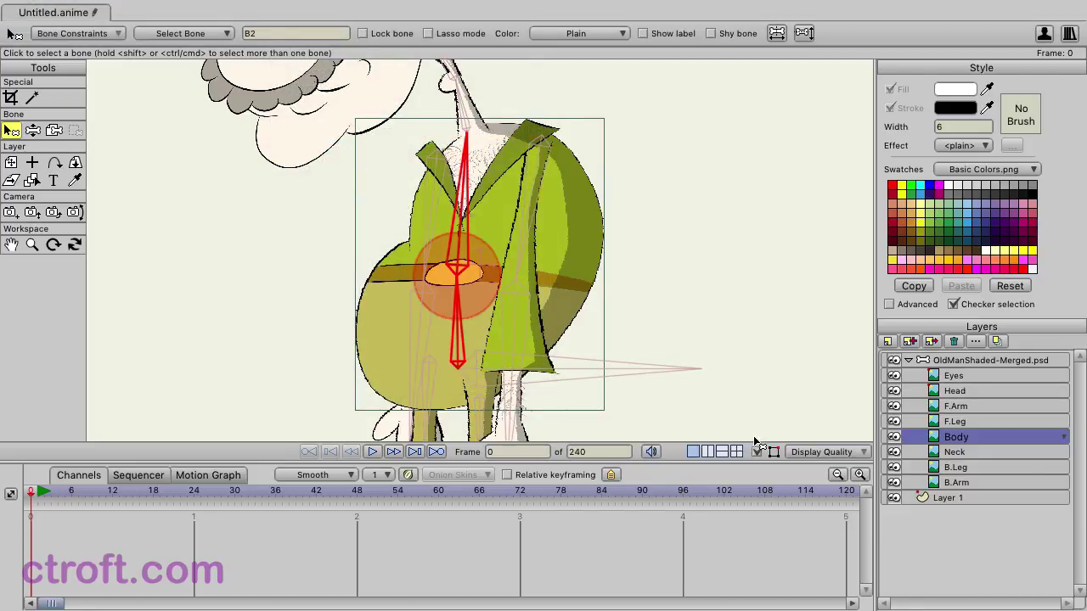
On the Neck layer, select the neck bone and browse the Bone menu without choosing a command
{"action": "left_click", "coordinate": [989, 452]}
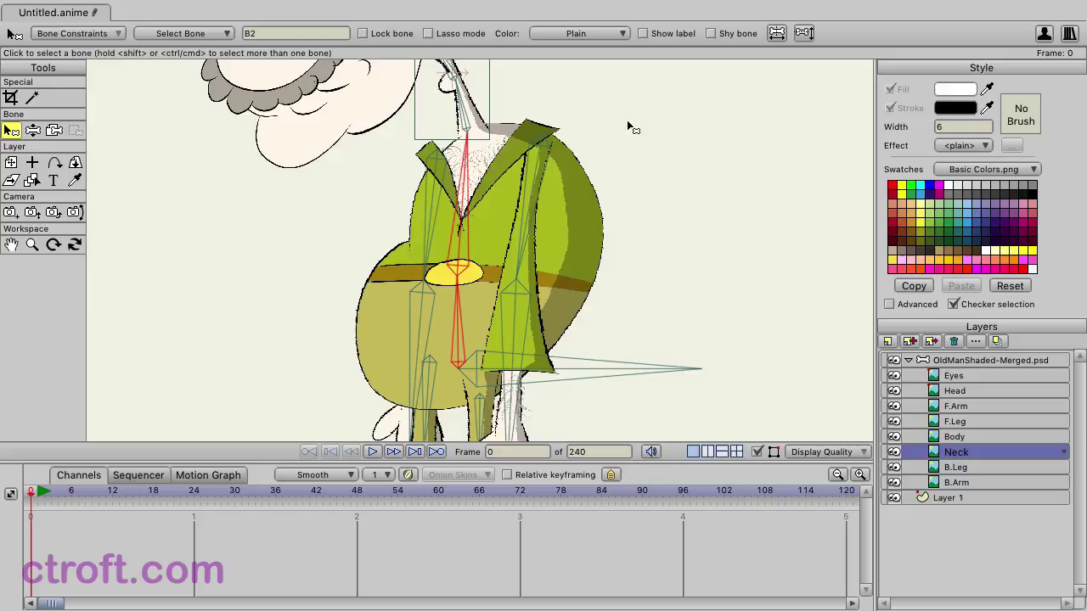
{"action": "left_click_drag", "start_coordinate": [632, 128], "coordinate": [657, 271]}
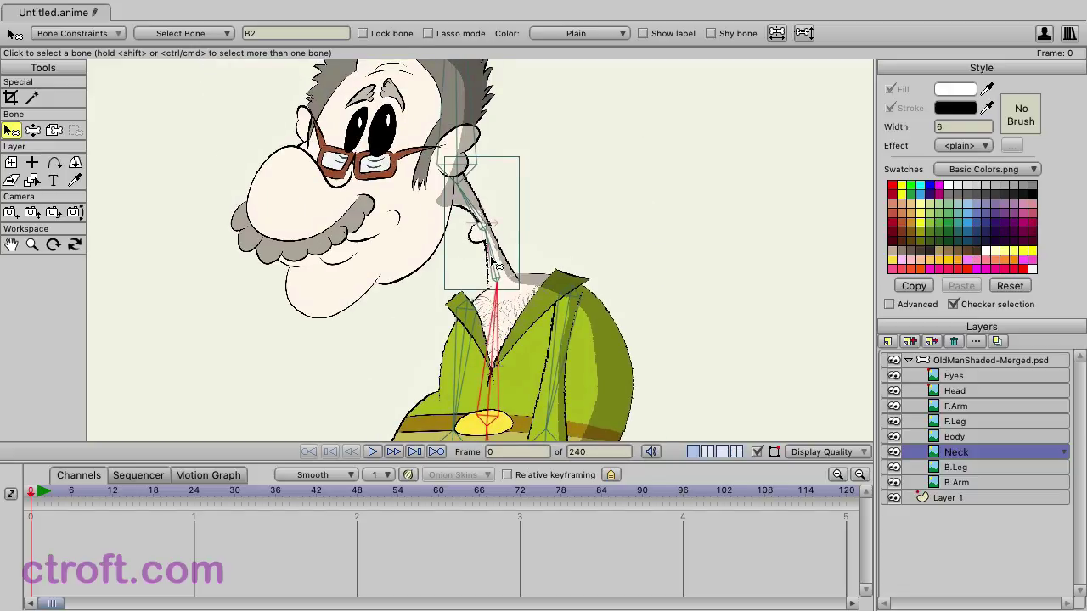
{"action": "left_click", "coordinate": [496, 266]}
{"action": "mouse_move", "coordinate": [246, 7]}
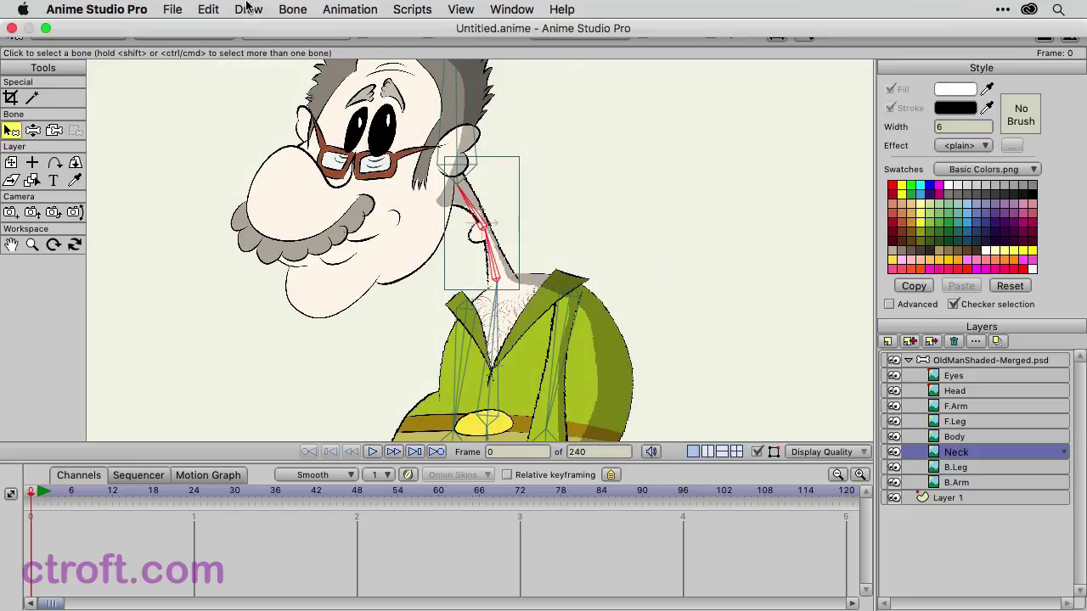
{"action": "left_click", "coordinate": [290, 9]}
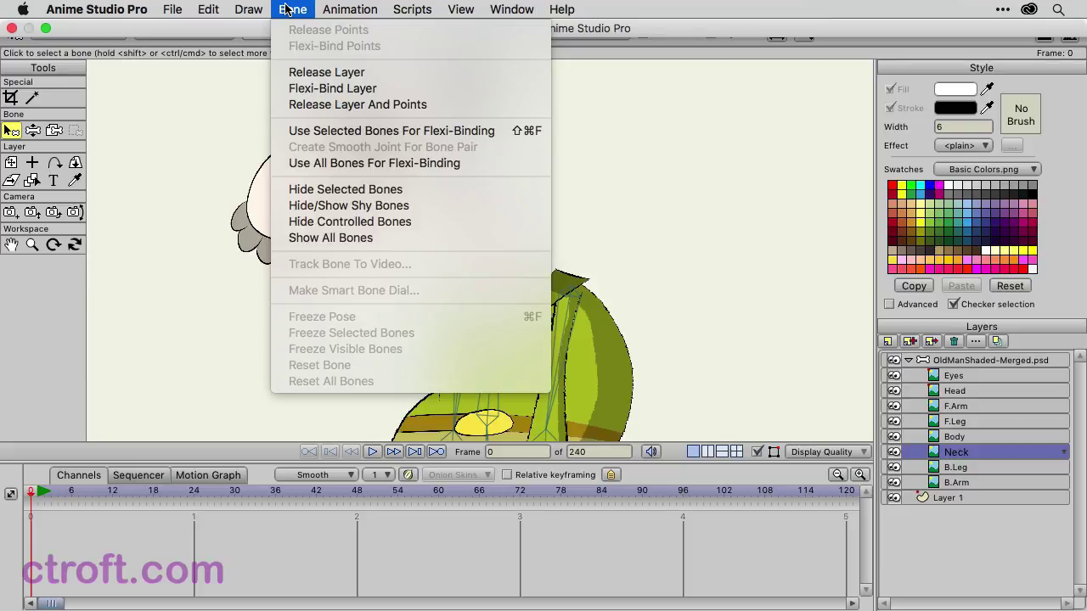
{"action": "left_click", "coordinate": [286, 9]}
{"action": "left_click", "coordinate": [286, 9]}
{"action": "left_click", "coordinate": [286, 9]}
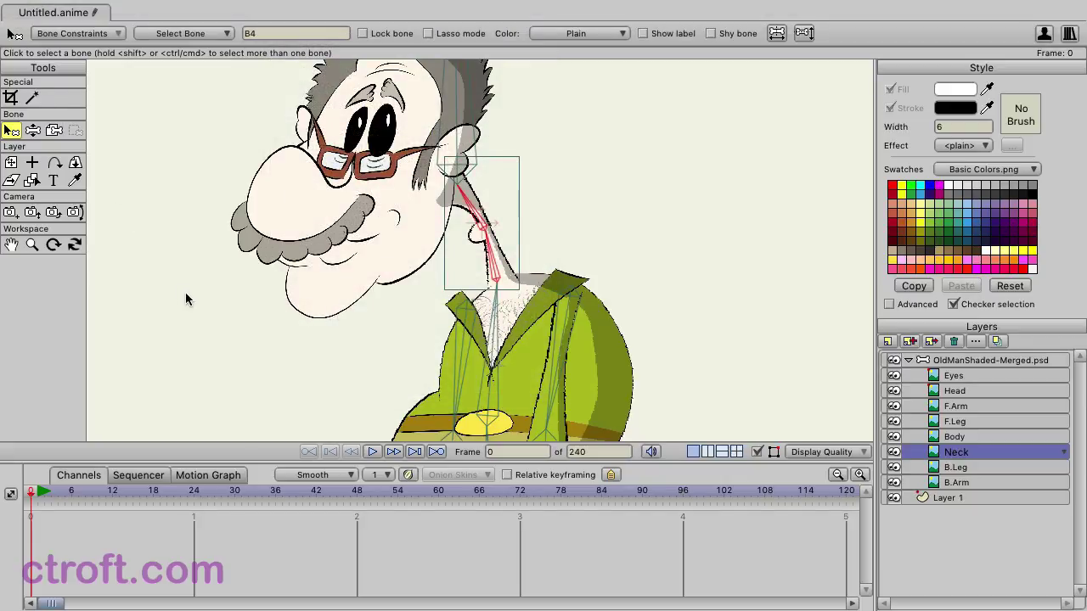
{"action": "left_click", "coordinate": [183, 292]}
Select lower neck bone B5 and test-bend it with Manipulate Bones to see the head follow
{"action": "left_click", "coordinate": [469, 203]}
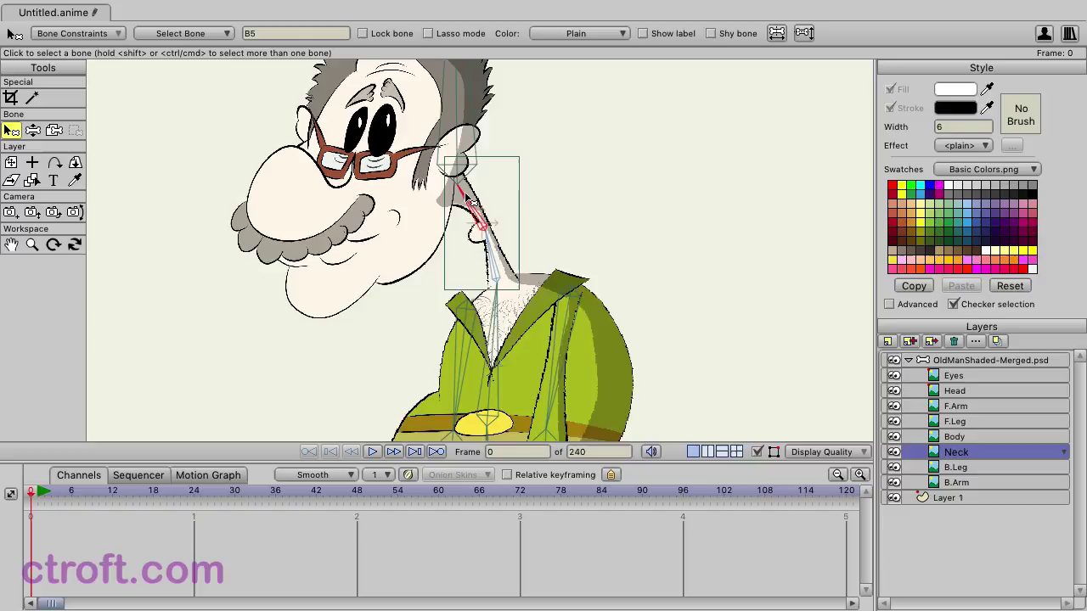
{"action": "scroll", "coordinate": [508, 203], "scroll_direction": "up", "scroll_amount": 5}
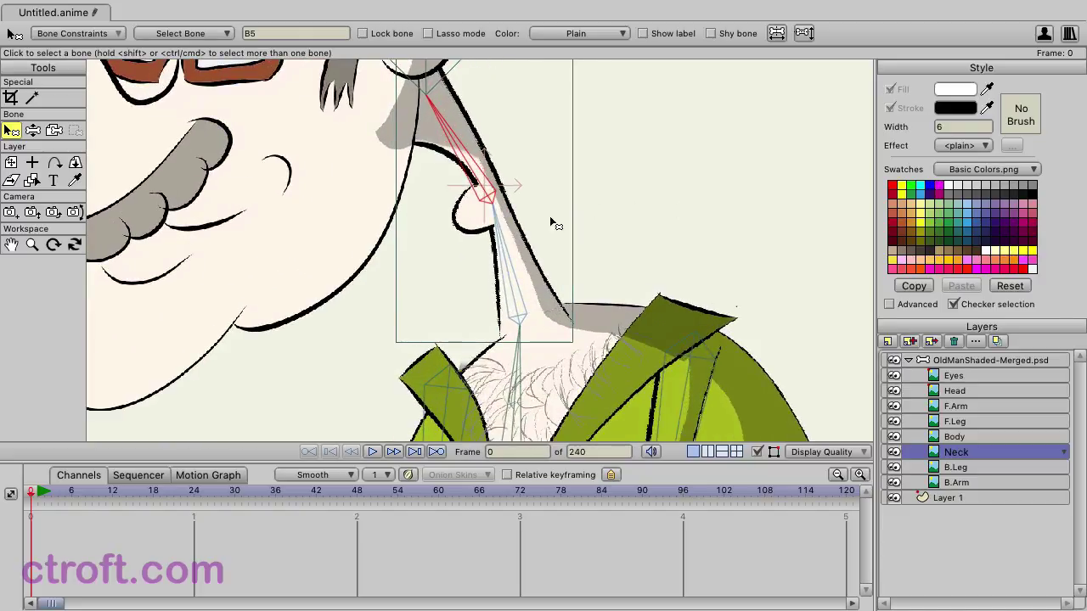
{"action": "left_click", "coordinate": [33, 131]}
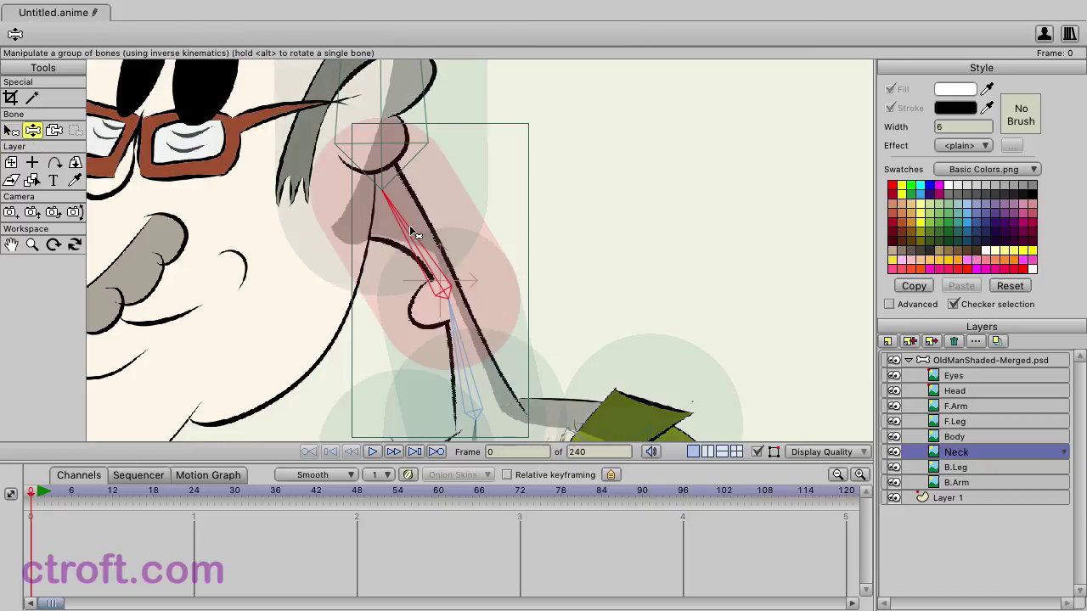
{"action": "left_click_drag", "start_coordinate": [409, 225], "coordinate": [407, 221]}
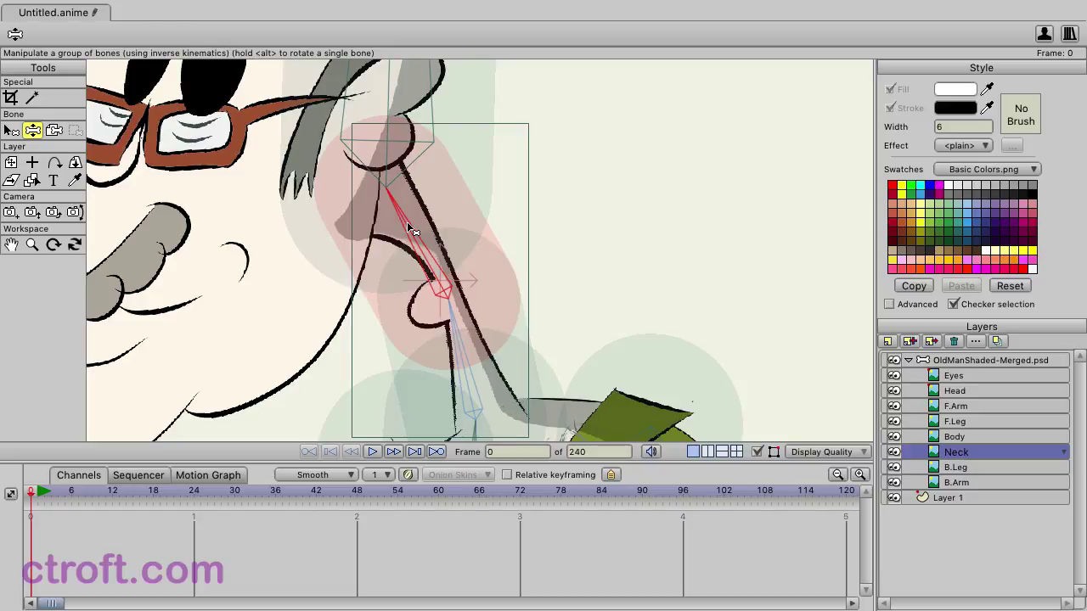
On the OldManShaded-Merged.psd bone layer, reposition the neck bone along the neck line
{"action": "key", "text": "m"}
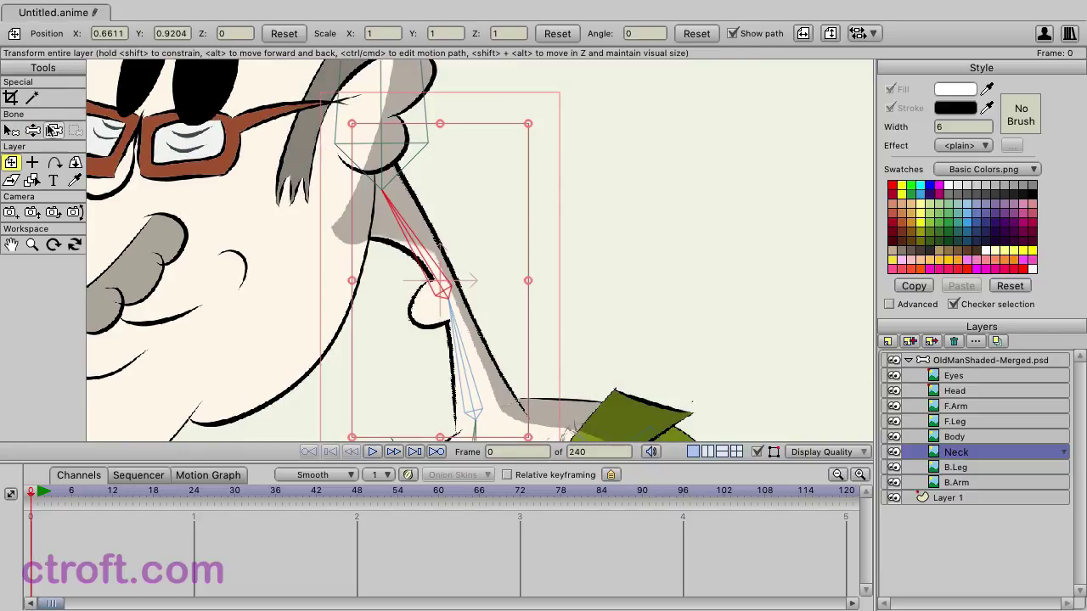
{"action": "left_click", "coordinate": [958, 360]}
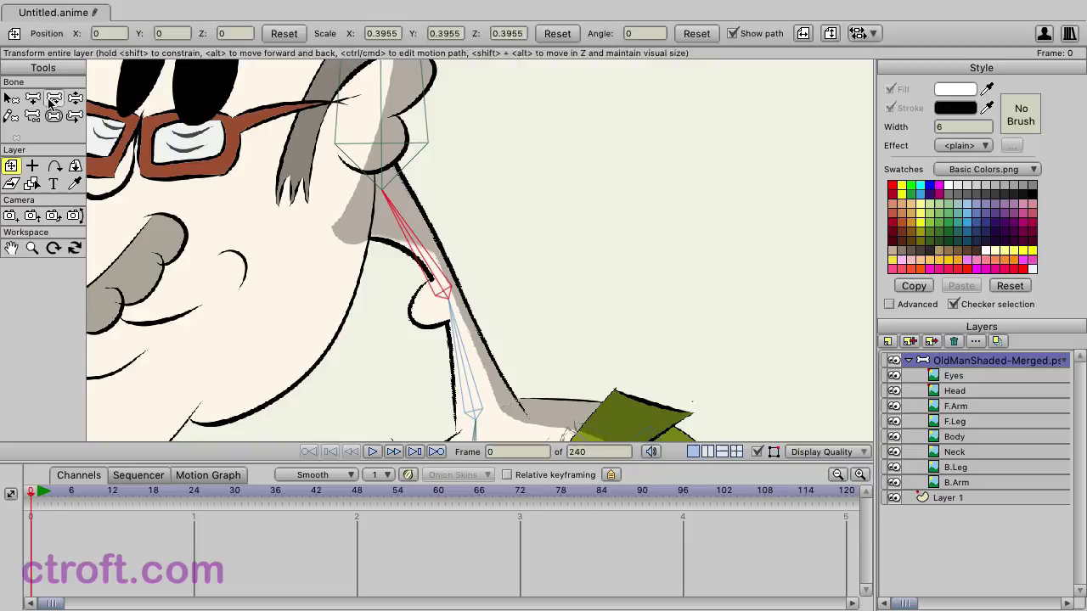
{"action": "left_click", "coordinate": [53, 98]}
{"action": "left_click_drag", "start_coordinate": [411, 231], "coordinate": [473, 412]}
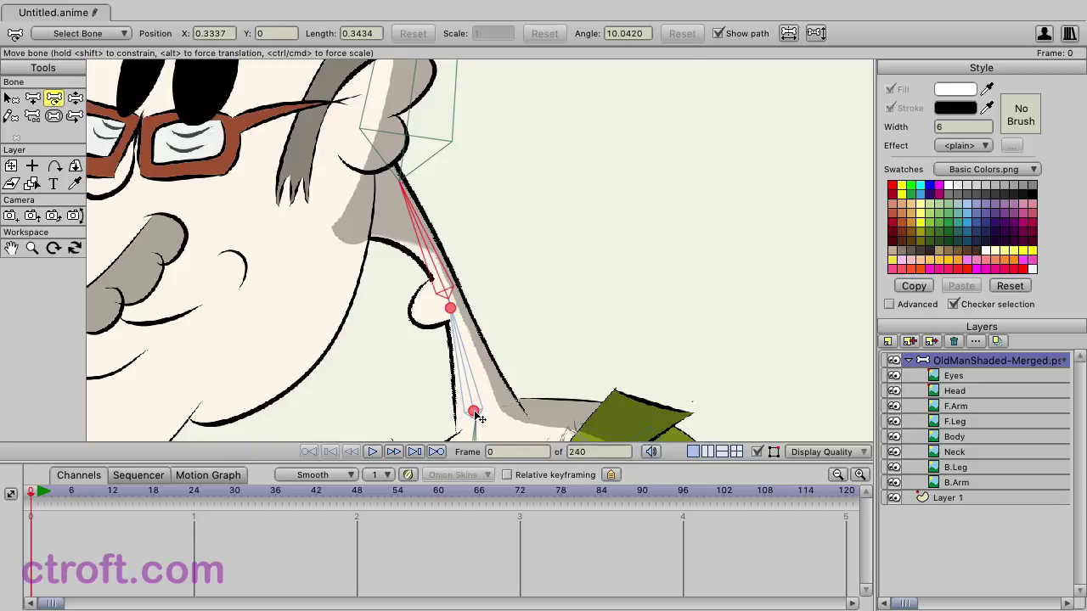
{"action": "left_click", "coordinate": [478, 415]}
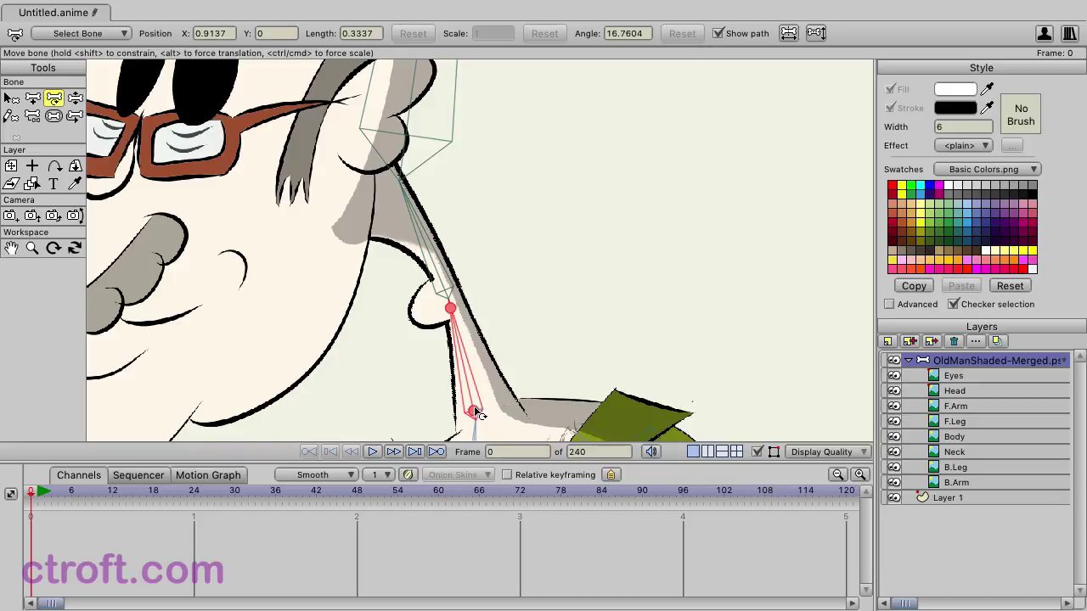
{"action": "mouse_move", "coordinate": [480, 412]}
{"action": "left_mouse_down"}
{"action": "mouse_move", "coordinate": [490, 412]}
{"action": "mouse_move", "coordinate": [478, 431]}
{"action": "left_mouse_up"}
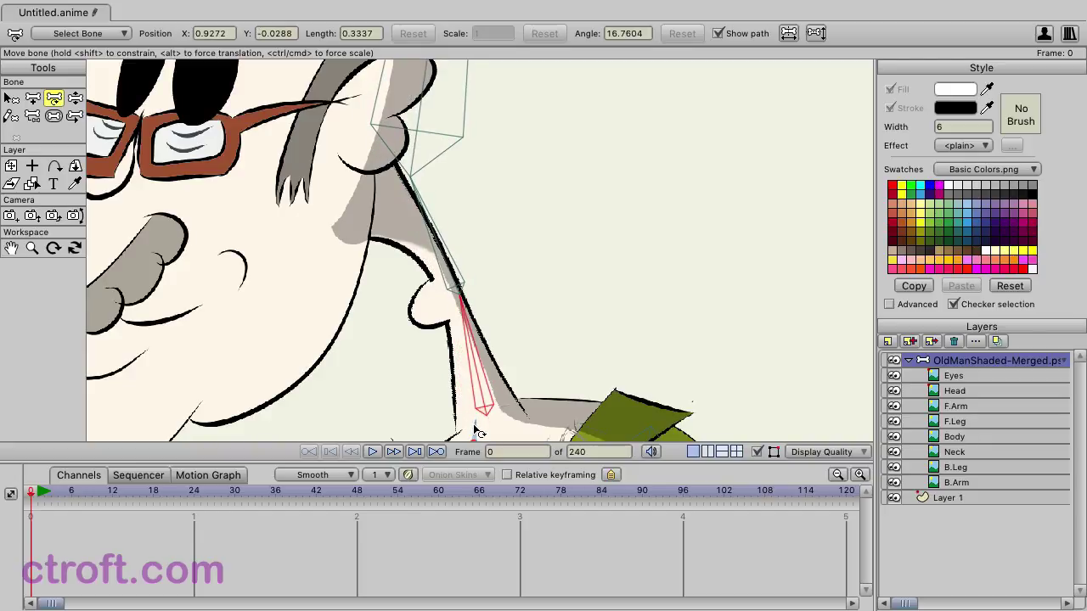
Adjust the neck bones' angles and stand the head bone upright above them
{"action": "left_click", "coordinate": [452, 292]}
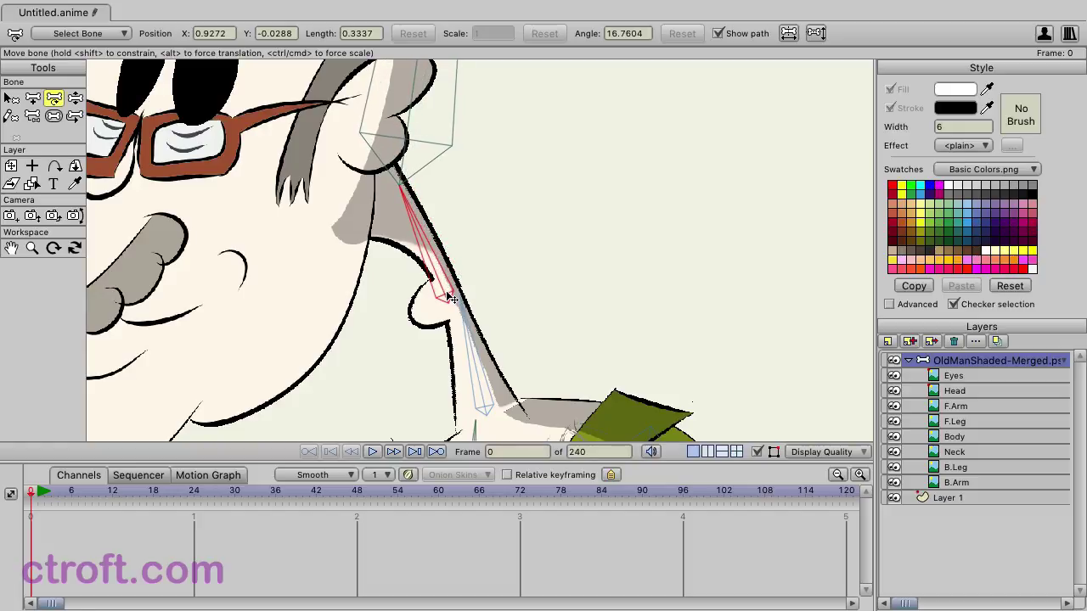
{"action": "left_click", "coordinate": [463, 318]}
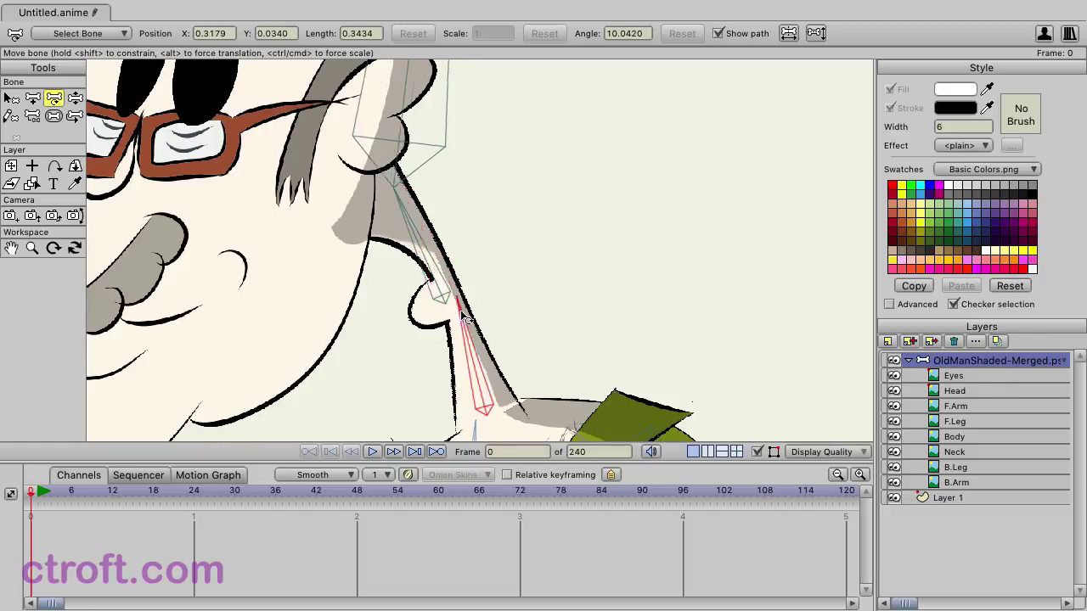
{"action": "left_click_drag", "start_coordinate": [462, 319], "coordinate": [446, 293]}
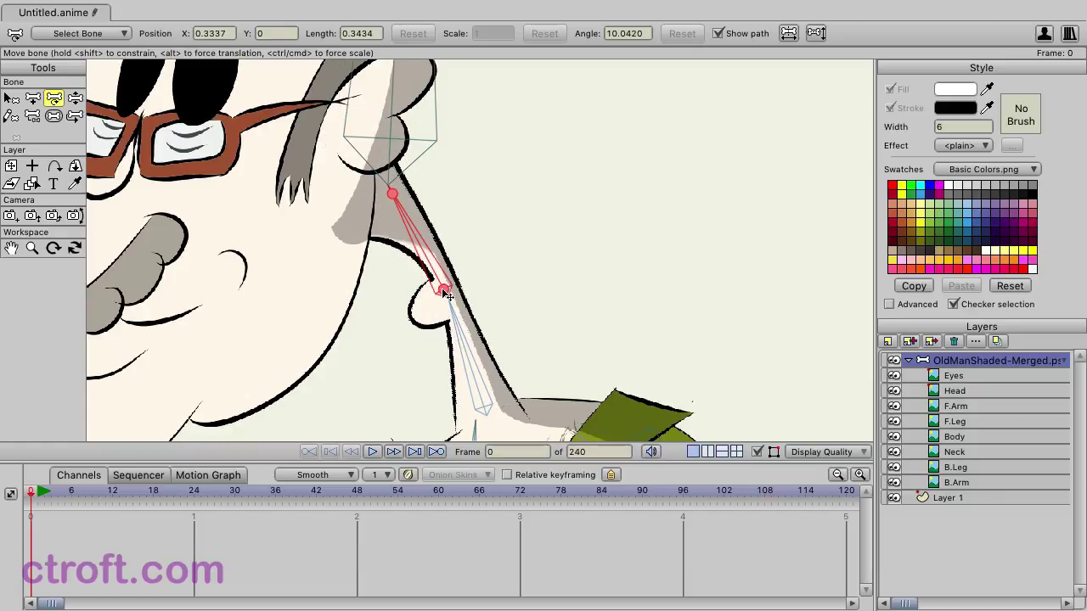
{"action": "mouse_move", "coordinate": [410, 214]}
{"action": "left_mouse_down"}
{"action": "mouse_move", "coordinate": [400, 202]}
{"action": "mouse_move", "coordinate": [416, 207]}
{"action": "left_mouse_up"}
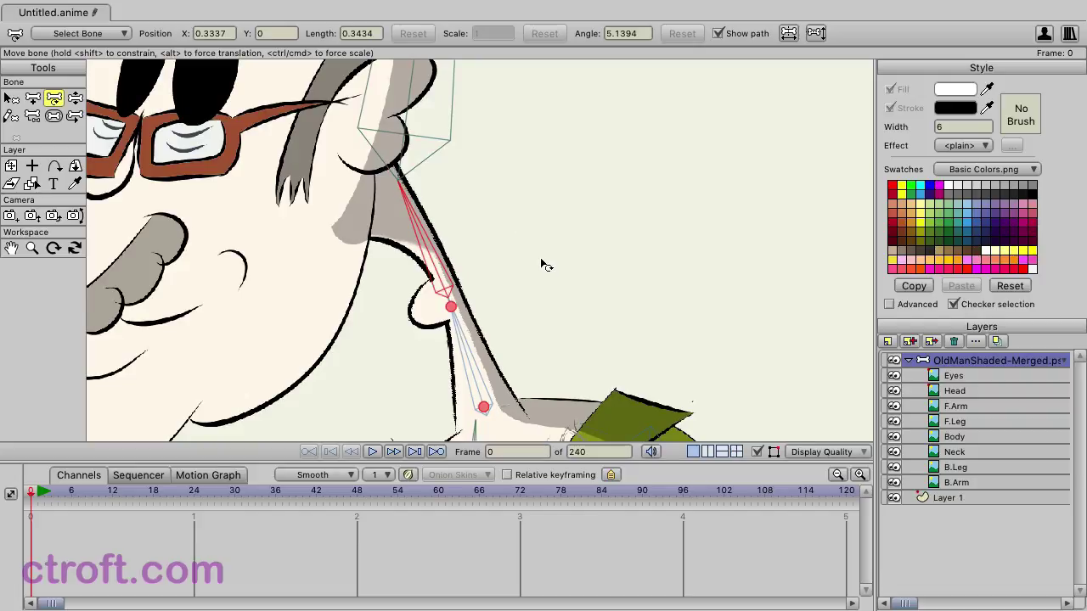
{"action": "scroll", "coordinate": [560, 251], "scroll_direction": "down", "scroll_amount": 5}
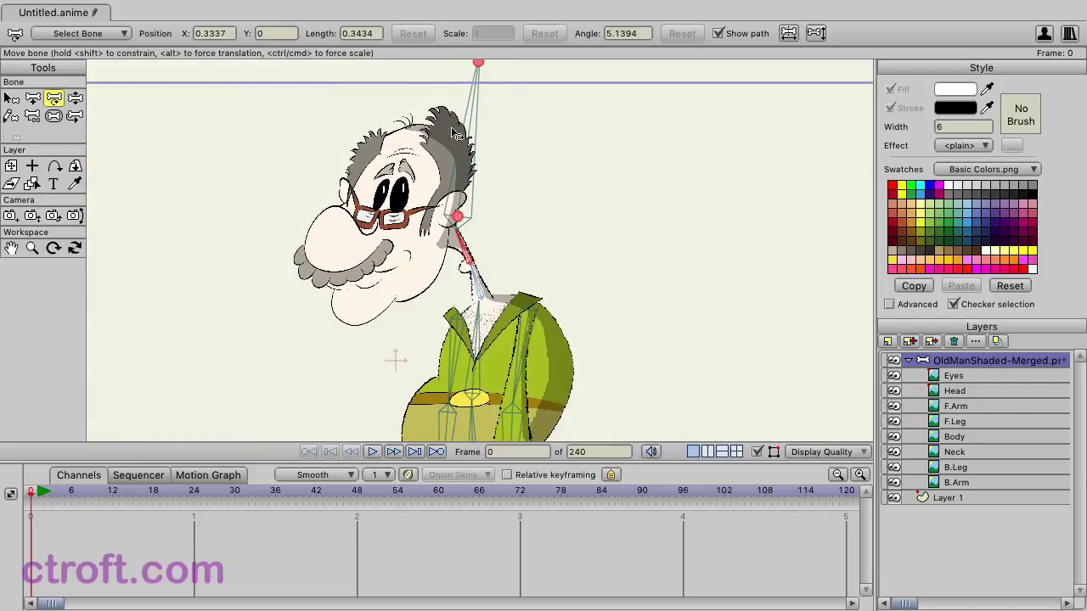
{"action": "left_click_drag", "start_coordinate": [477, 130], "coordinate": [459, 125]}
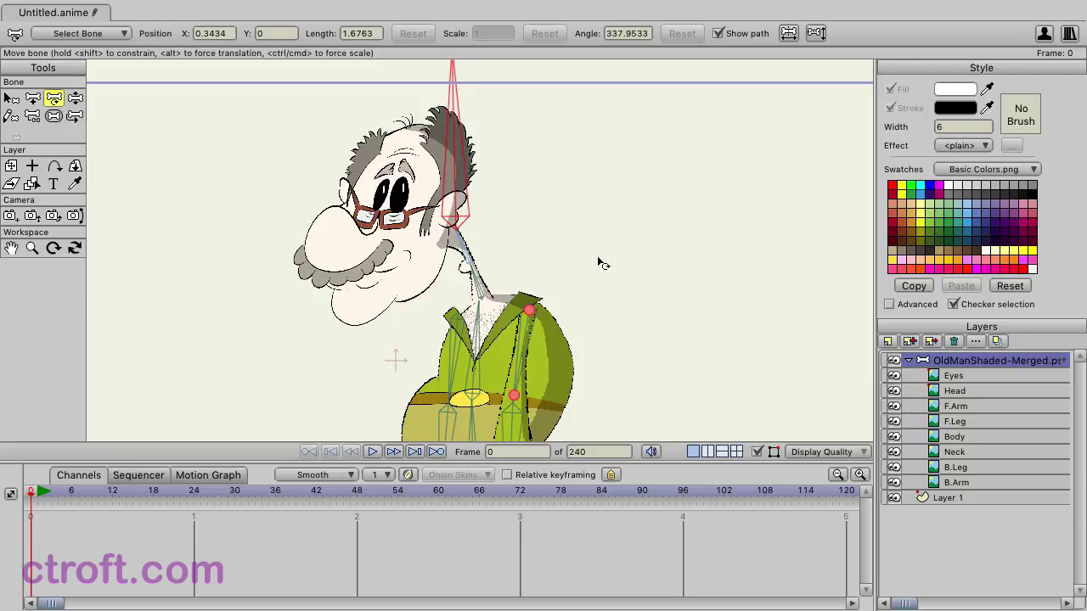
On the Neck layer, create a smooth joint for neck bone B4's pair
{"action": "left_click", "coordinate": [951, 453]}
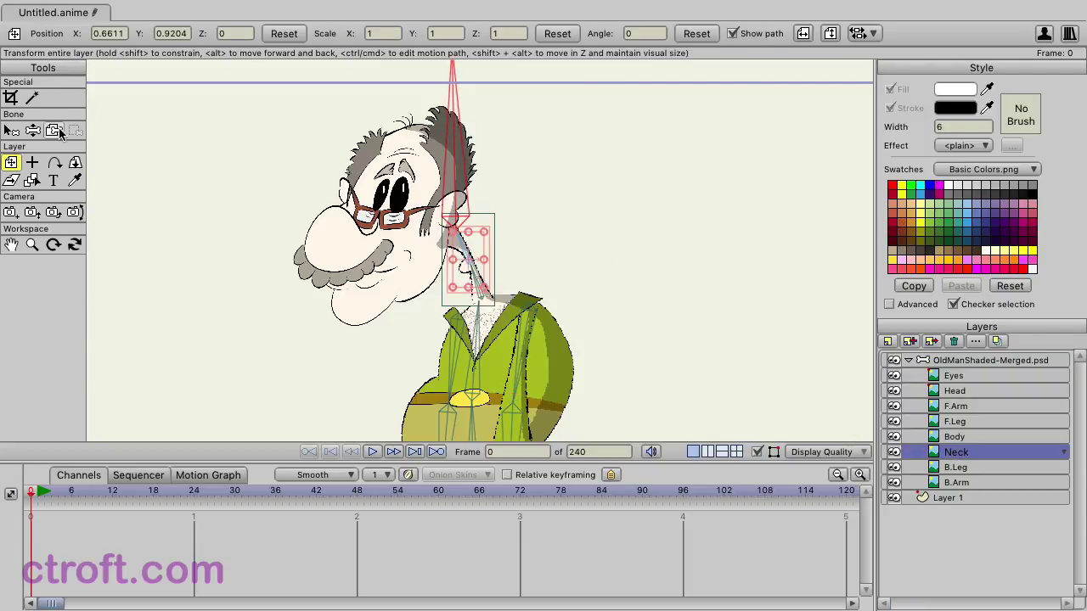
{"action": "left_click", "coordinate": [12, 129]}
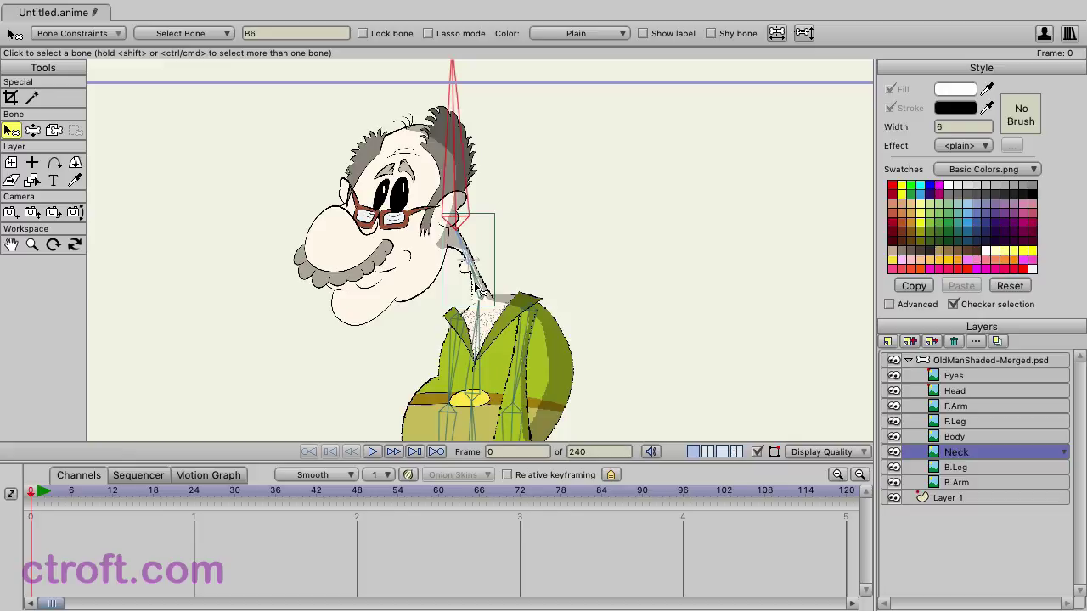
{"action": "left_click", "coordinate": [466, 252]}
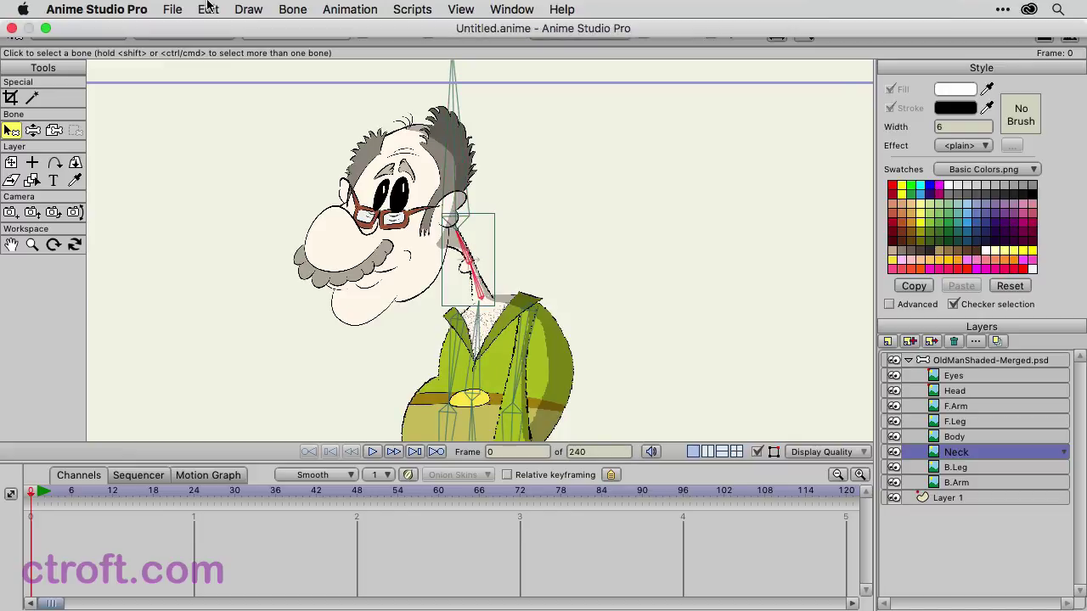
{"action": "left_click", "coordinate": [292, 10]}
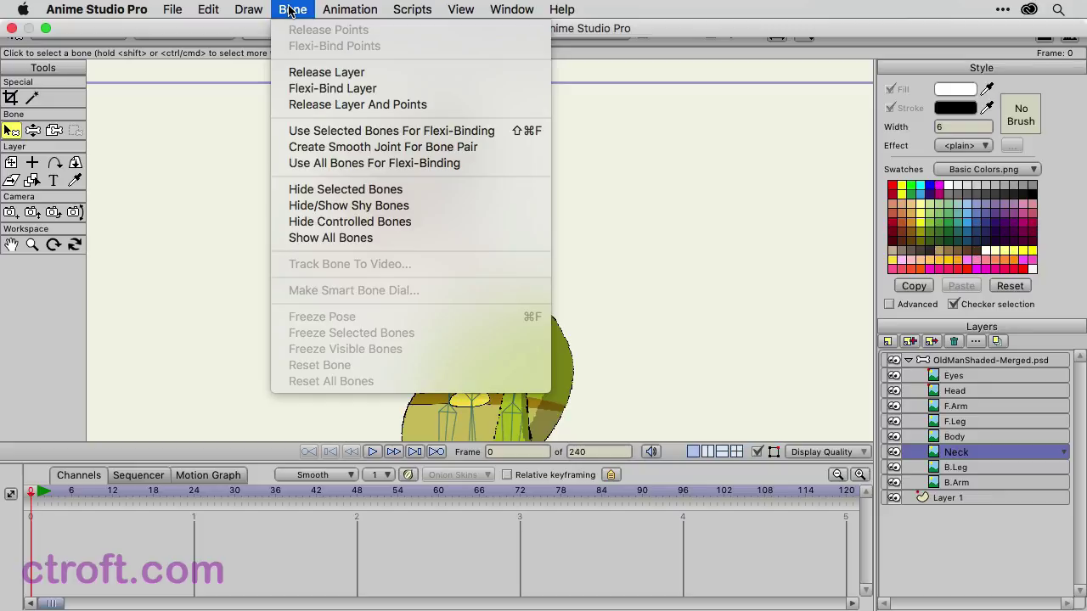
{"action": "left_click", "coordinate": [317, 147]}
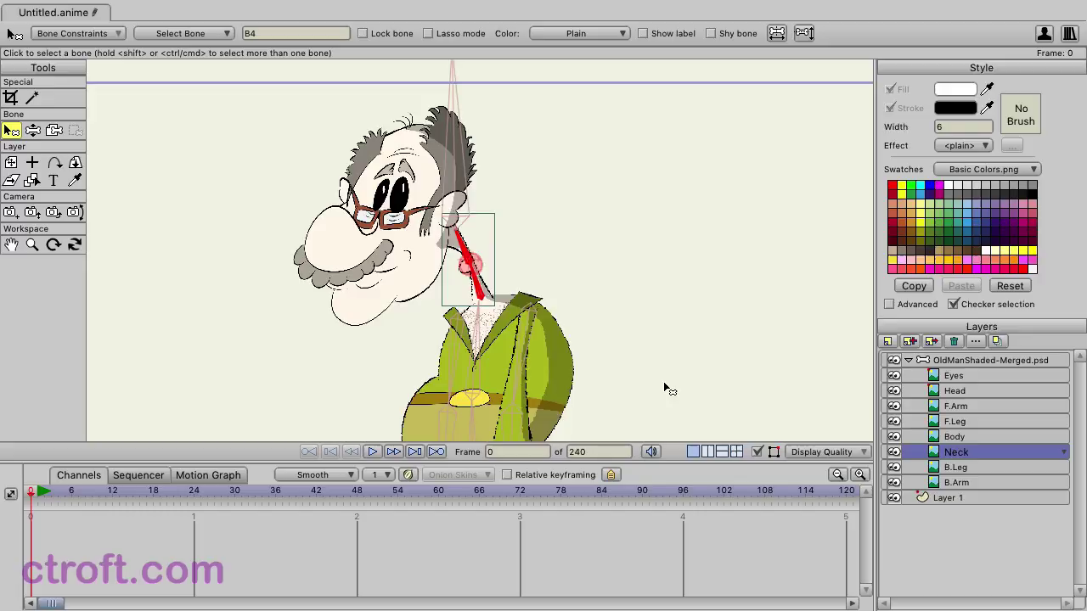
On the B.Leg layer, create a smooth joint at back-leg bone B13
{"action": "left_click", "coordinate": [946, 468]}
{"action": "scroll", "coordinate": [617, 318], "scroll_direction": "down", "scroll_amount": 5}
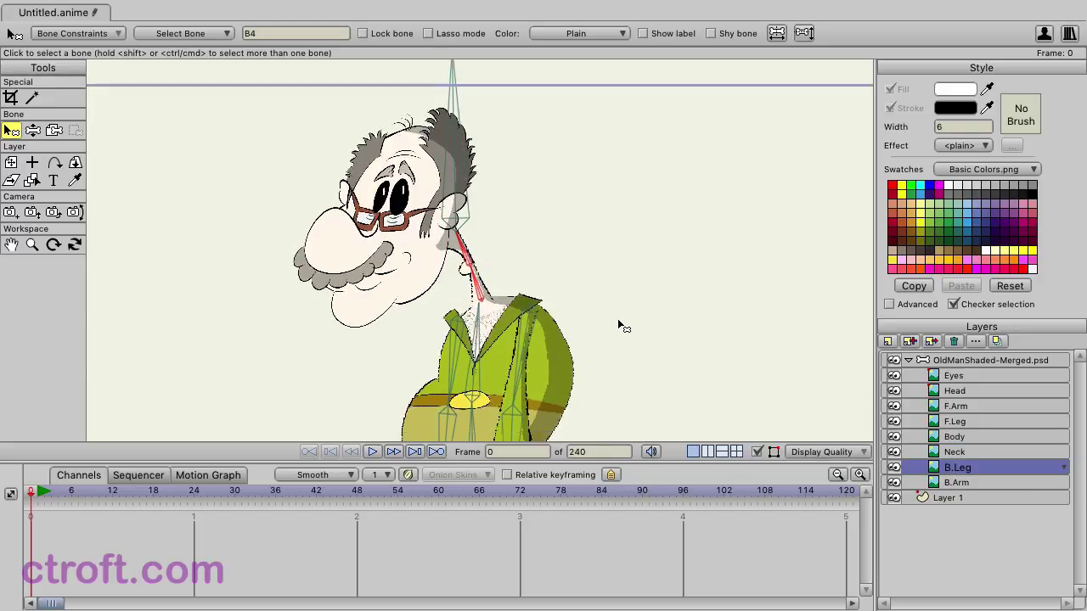
{"action": "scroll", "coordinate": [618, 316], "scroll_direction": "down", "scroll_amount": 3}
{"action": "left_click", "coordinate": [451, 248]}
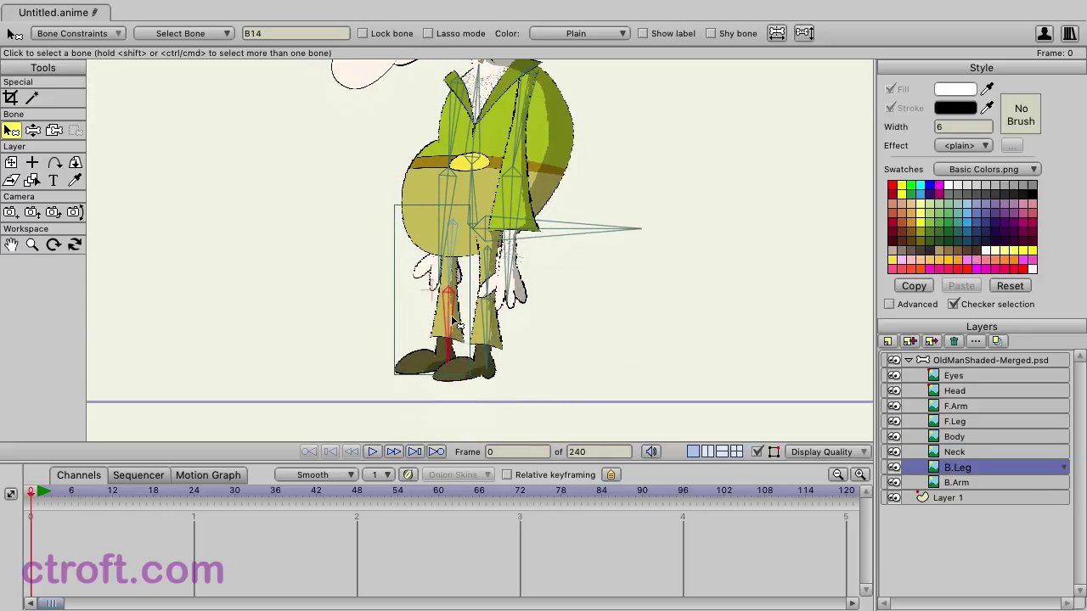
{"action": "mouse_move", "coordinate": [191, 4]}
{"action": "left_click", "coordinate": [292, 9]}
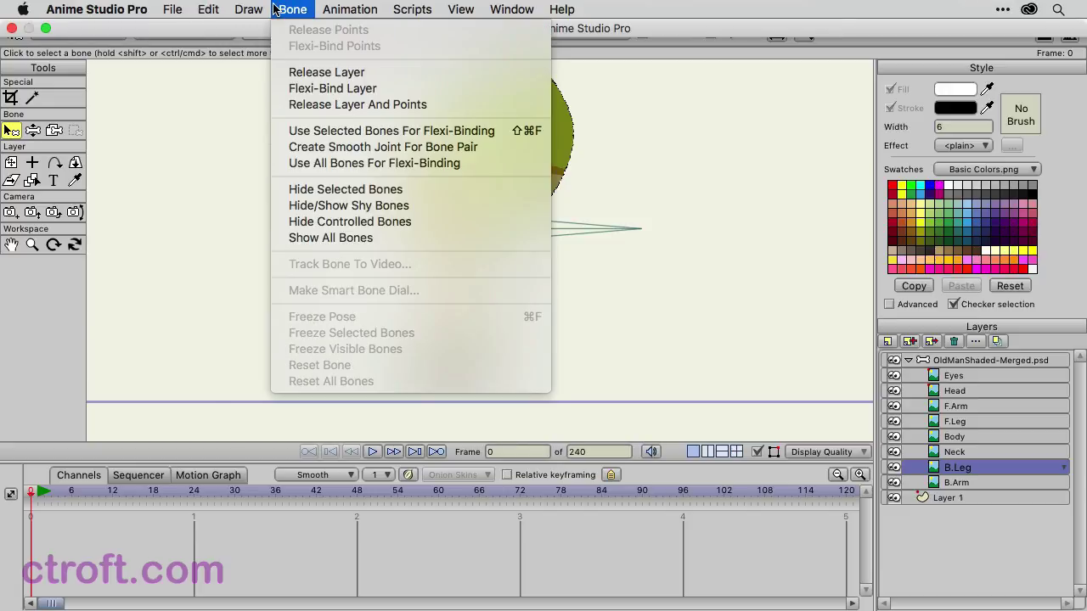
{"action": "left_click", "coordinate": [352, 130]}
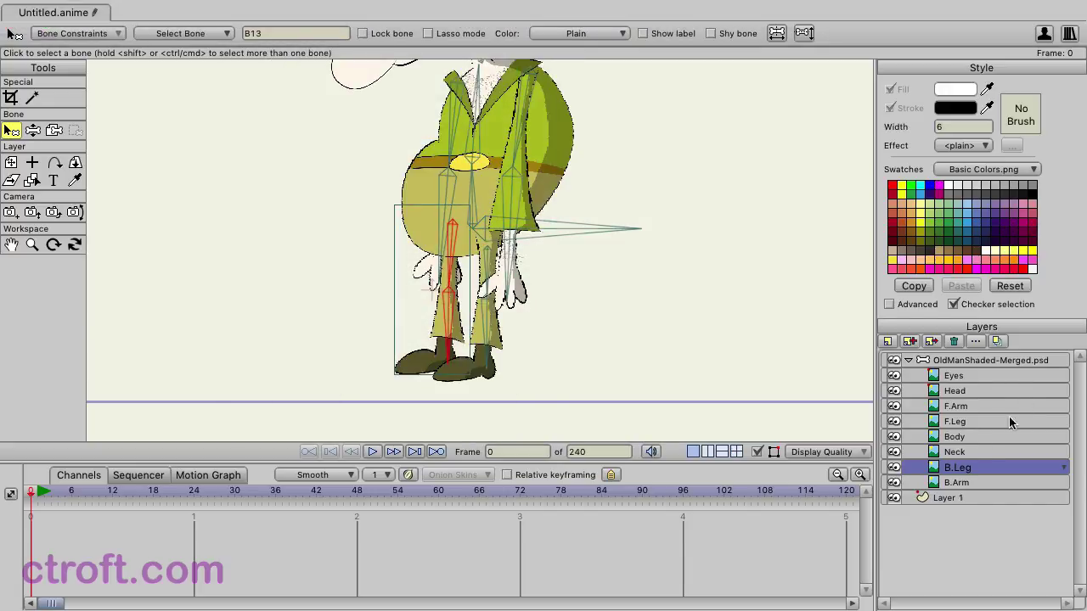
On B.Arm, create a smooth joint at bone B9, then reselect the OldManShaded-Merged.psd bone layer
{"action": "left_click", "coordinate": [964, 483]}
{"action": "left_click", "coordinate": [458, 120]}
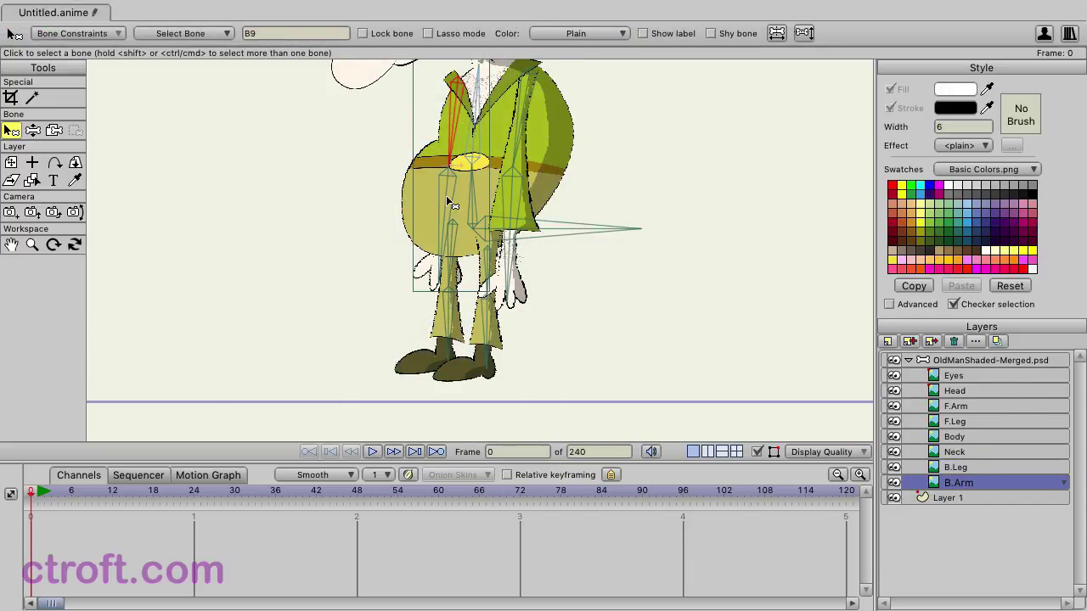
{"action": "mouse_move", "coordinate": [220, 5]}
{"action": "left_click", "coordinate": [292, 9]}
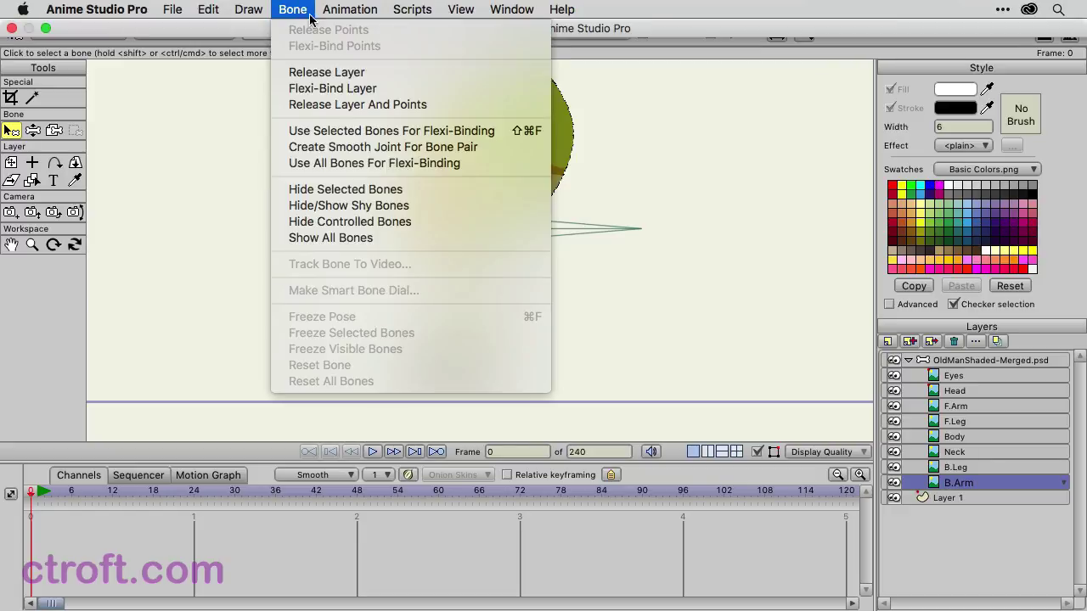
{"action": "left_click", "coordinate": [370, 150]}
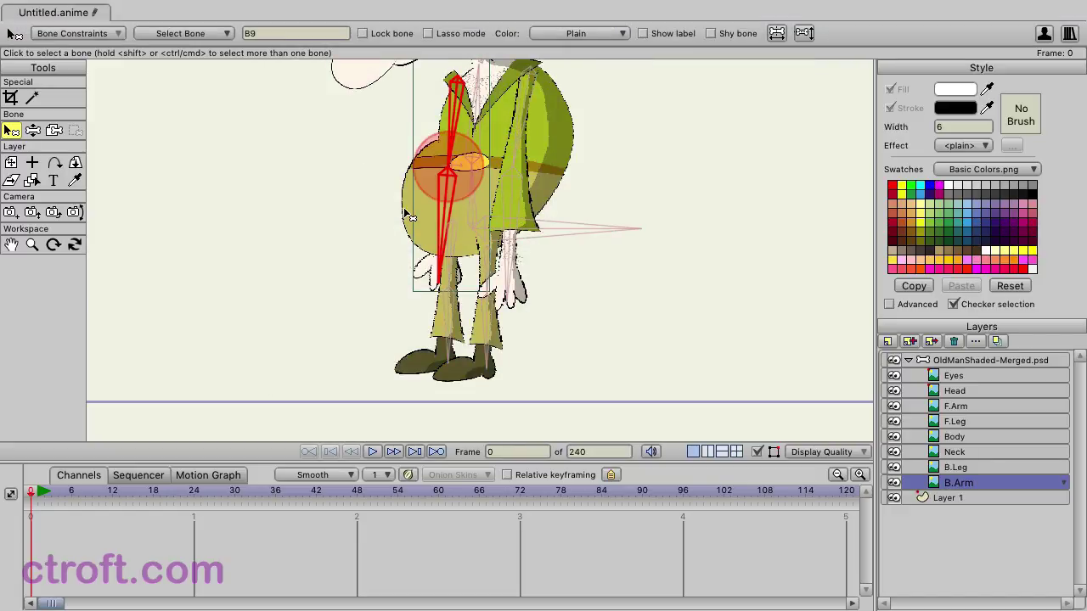
{"action": "left_click", "coordinate": [968, 360]}
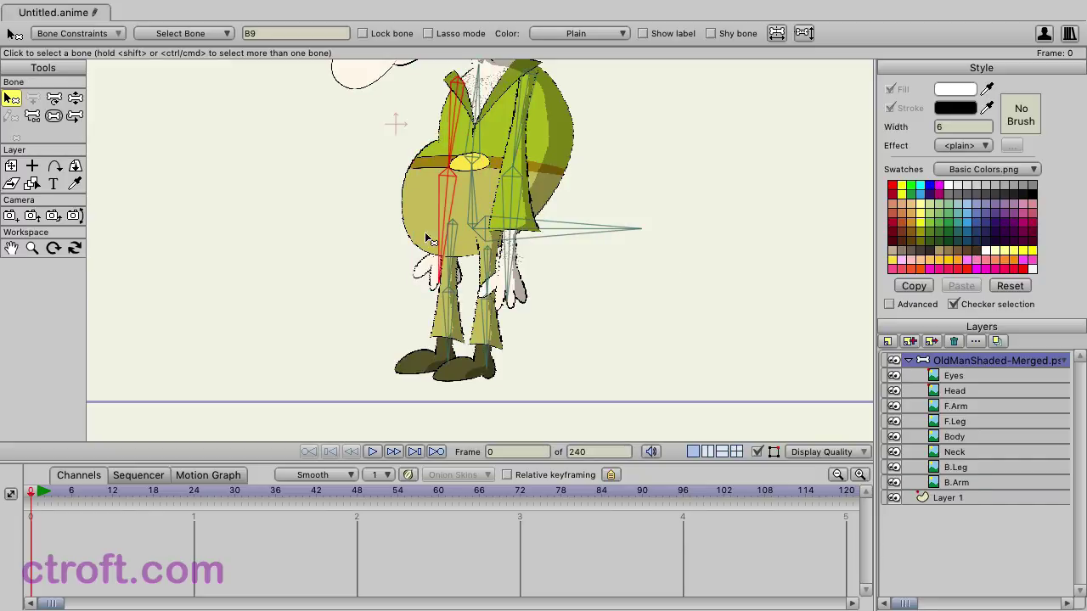
Select all bones with Ctrl+A, drag their strength down to 0, and step to frame 1
{"action": "left_click", "coordinate": [59, 121]}
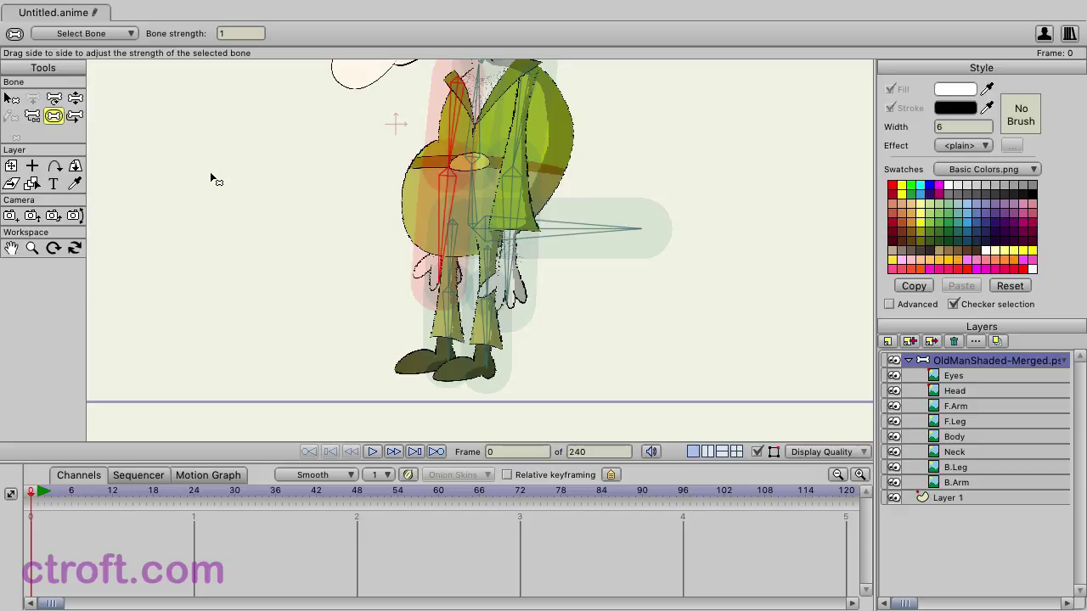
{"action": "key", "text": "ctrl+a"}
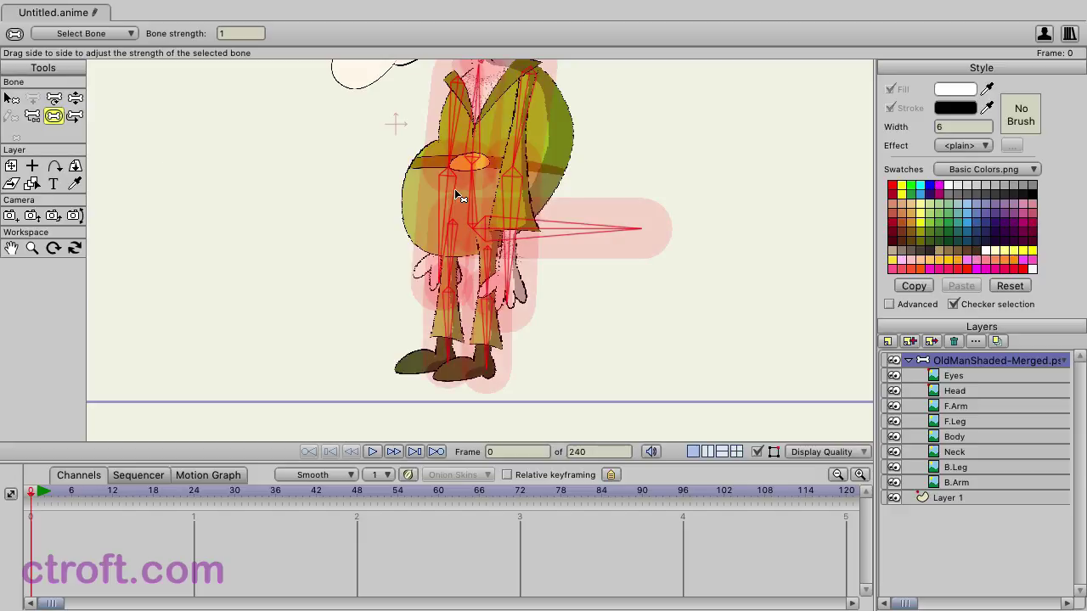
{"action": "left_click_drag", "start_coordinate": [454, 189], "coordinate": [361, 199]}
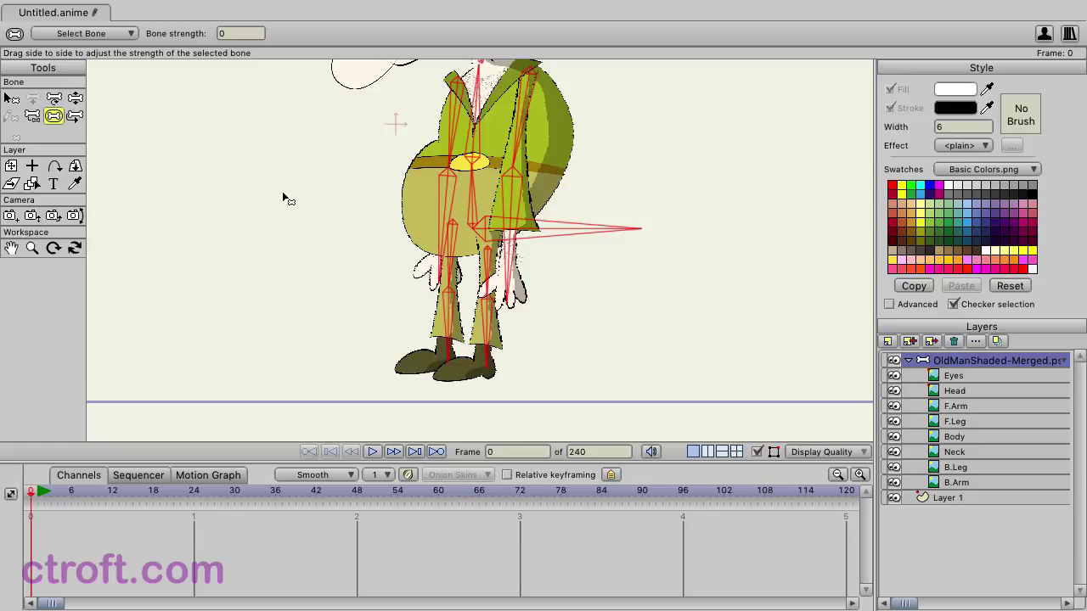
{"action": "key", "text": "ctrl+Right"}
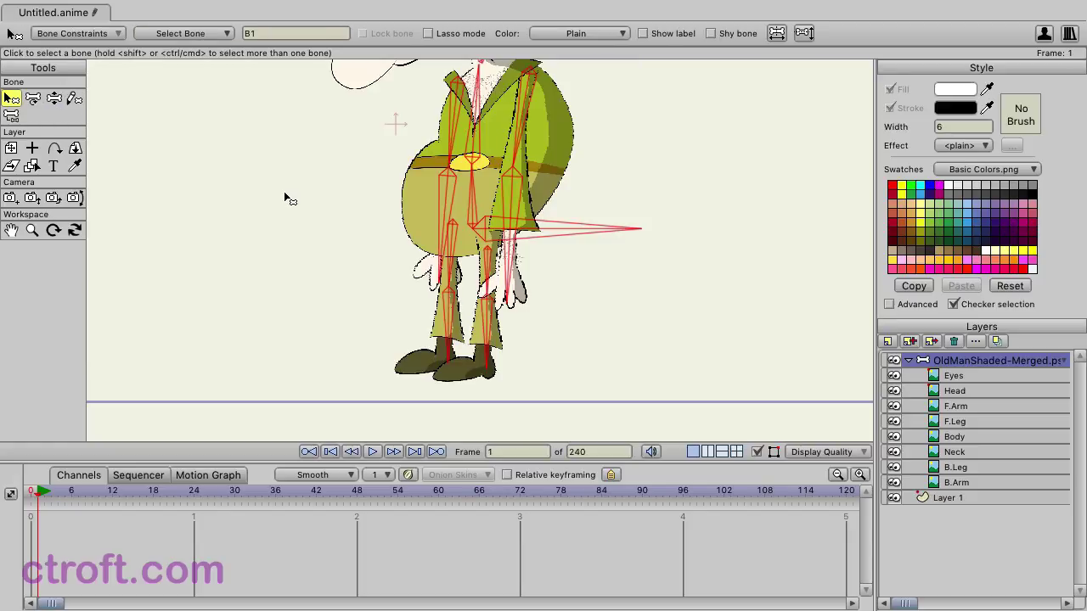
Reselect the skeleton layer, deselect all bones, and switch to the Manipulate Bones tool
{"action": "left_click", "coordinate": [977, 391]}
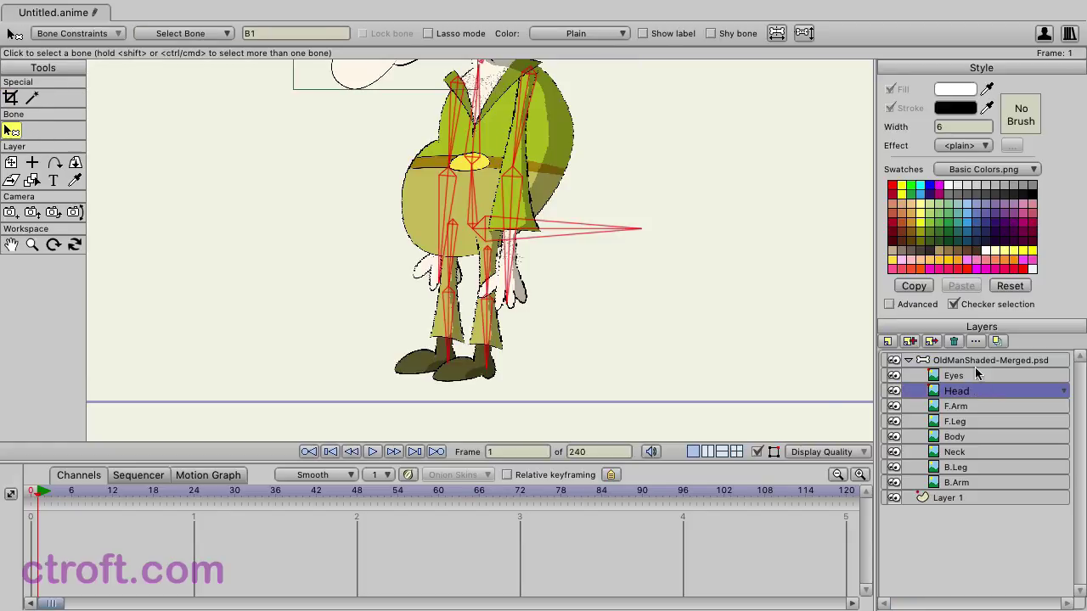
{"action": "left_click", "coordinate": [975, 362]}
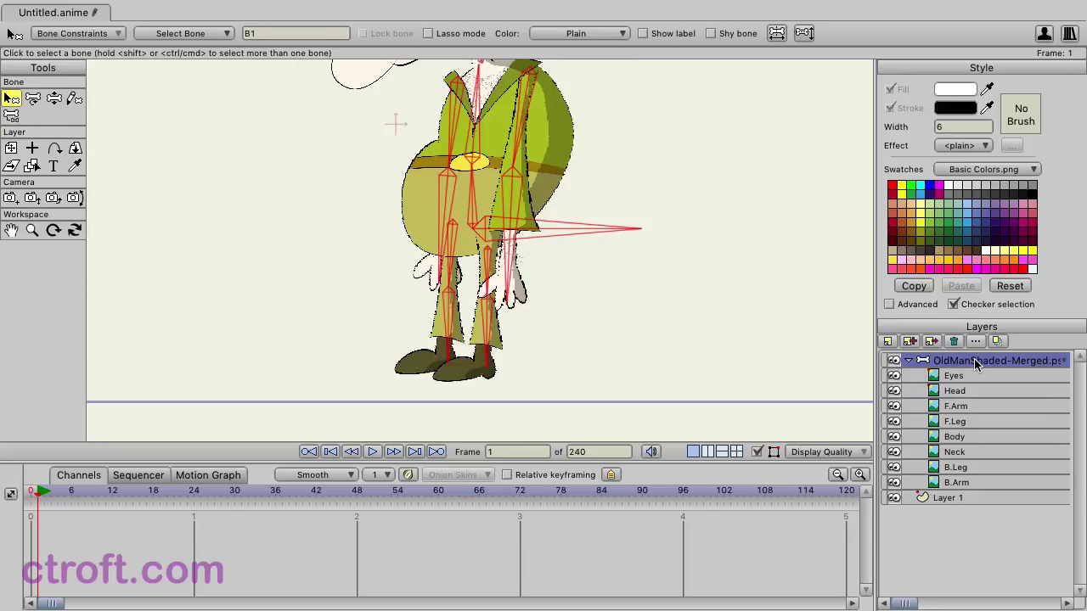
{"action": "left_click", "coordinate": [280, 206]}
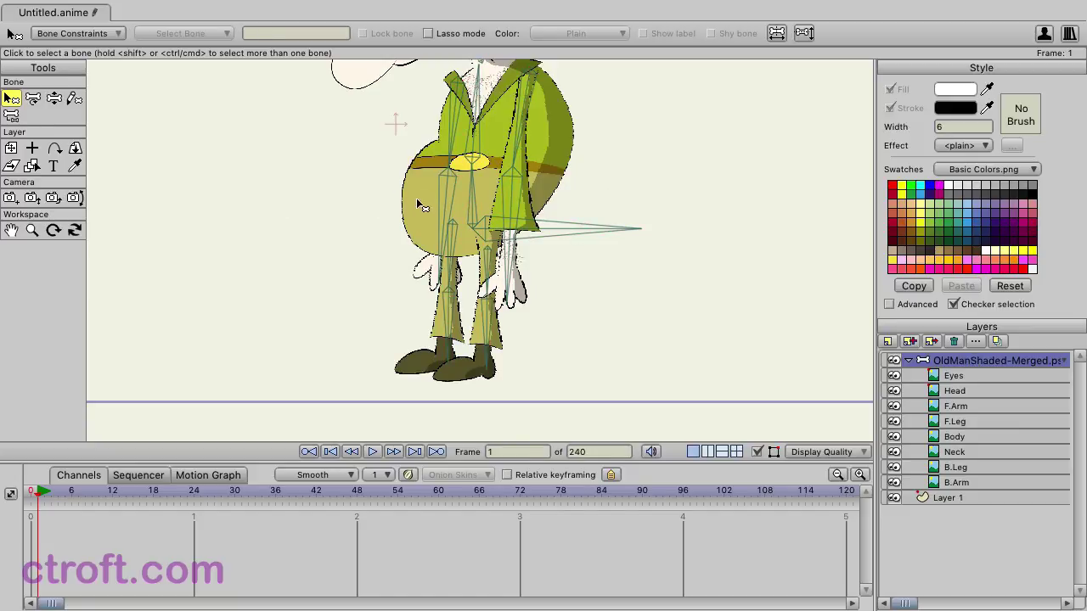
{"action": "left_click", "coordinate": [53, 99]}
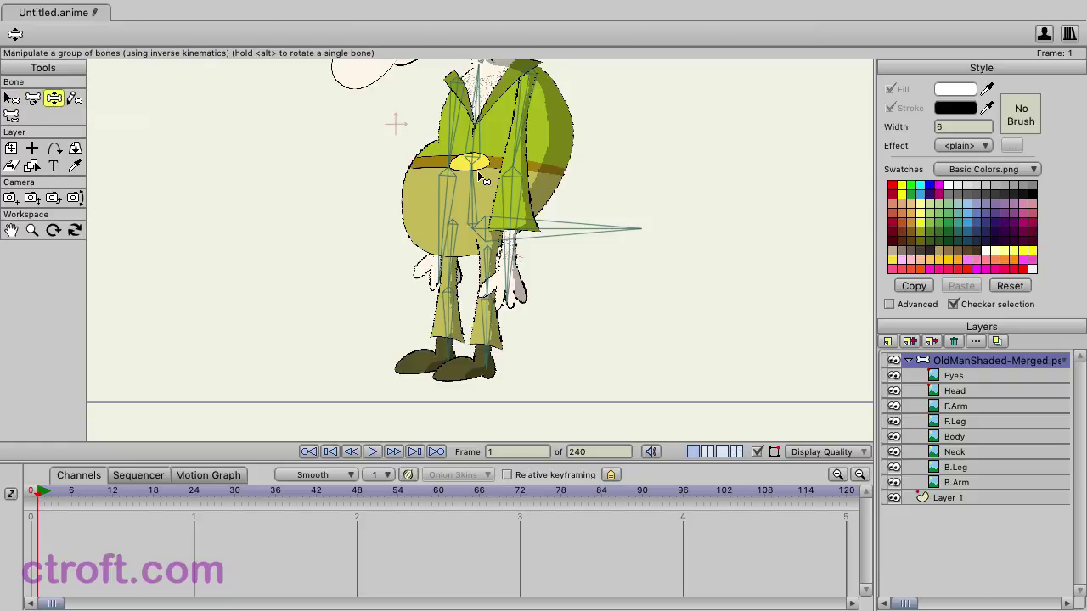
Raise one arm across the chest and swing the other arm out to the left
{"action": "left_click_drag", "start_coordinate": [301, 158], "coordinate": [323, 217]}
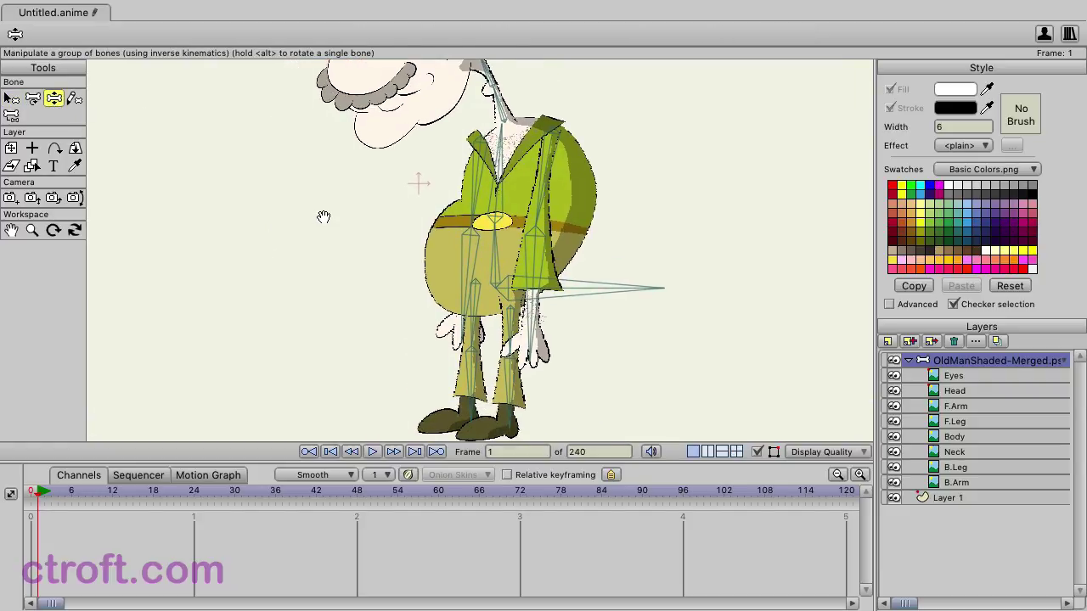
{"action": "left_click_drag", "start_coordinate": [535, 269], "coordinate": [477, 141]}
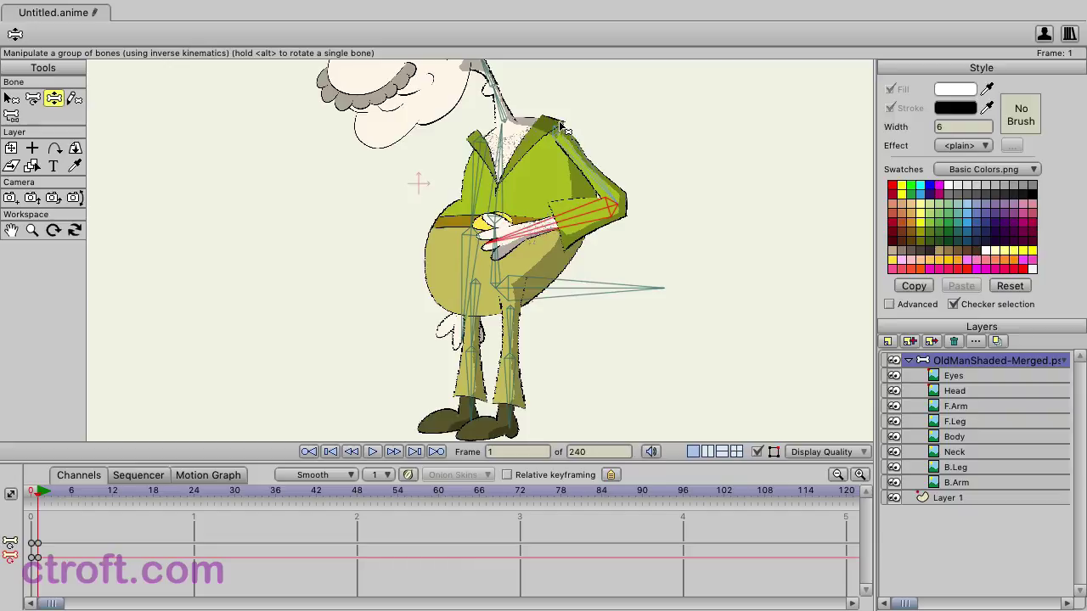
{"action": "left_click_drag", "start_coordinate": [564, 225], "coordinate": [546, 213]}
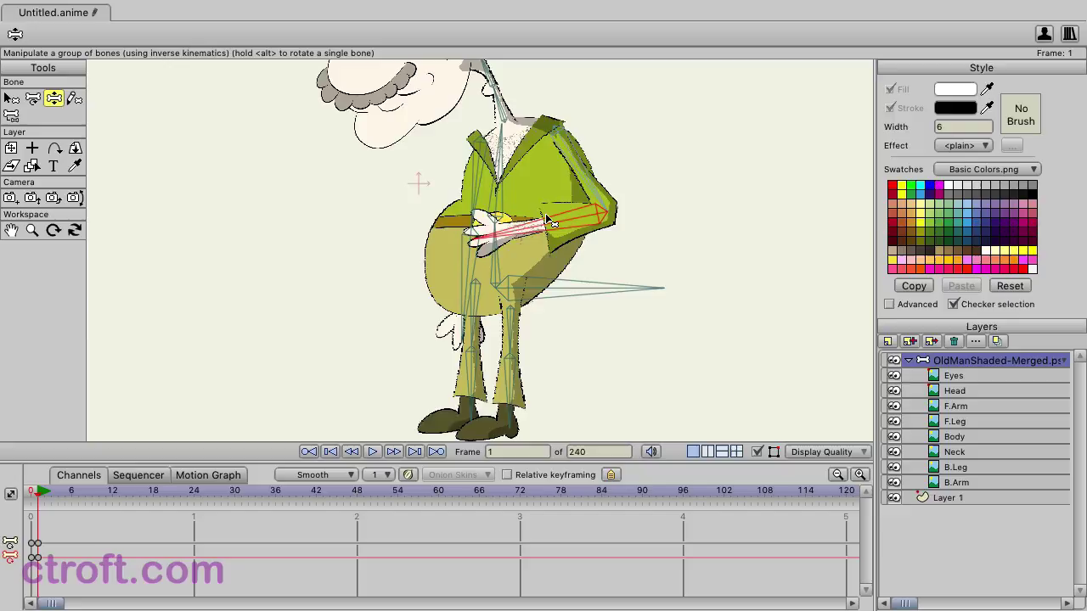
{"action": "left_click_drag", "start_coordinate": [545, 213], "coordinate": [332, 106]}
Lift the body slightly by the hip bone and bend the lower leg at the knee
{"action": "left_click", "coordinate": [553, 287]}
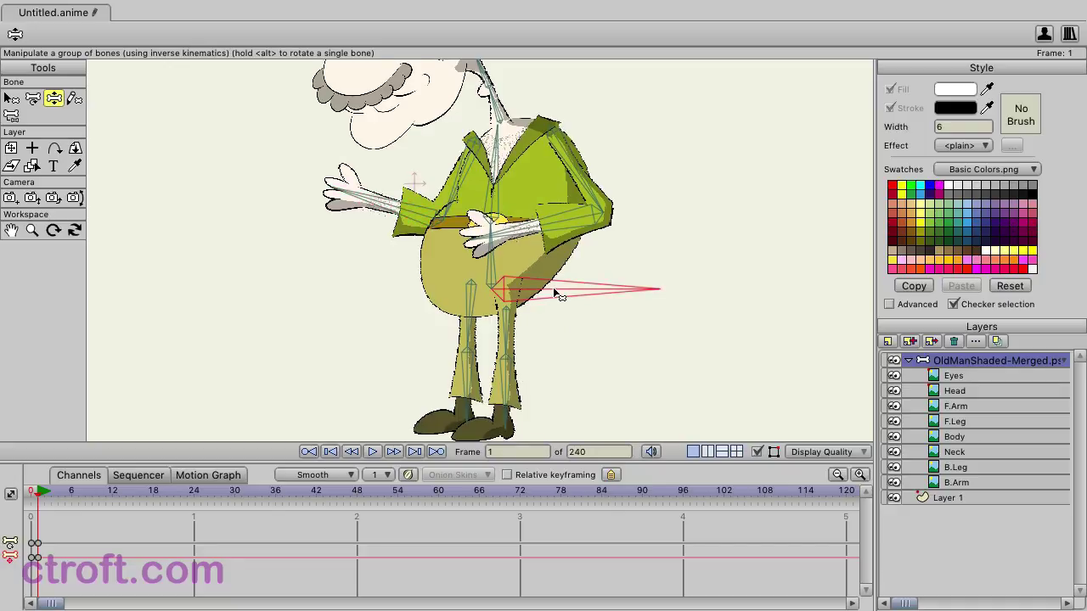
{"action": "left_click_drag", "start_coordinate": [552, 287], "coordinate": [553, 276]}
{"action": "left_click", "coordinate": [516, 351]}
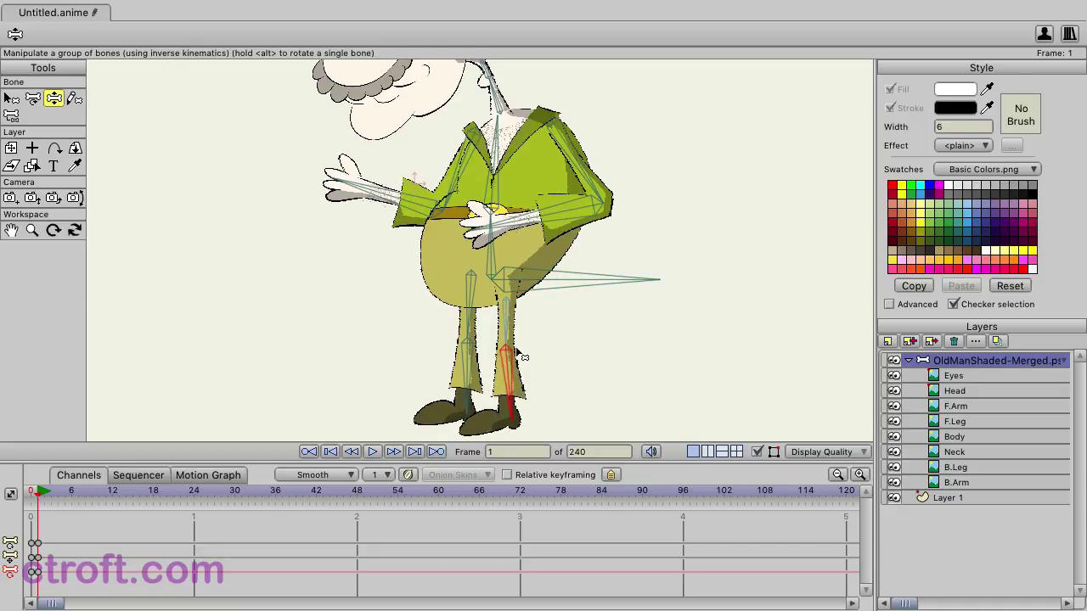
{"action": "left_click_drag", "start_coordinate": [516, 350], "coordinate": [513, 297]}
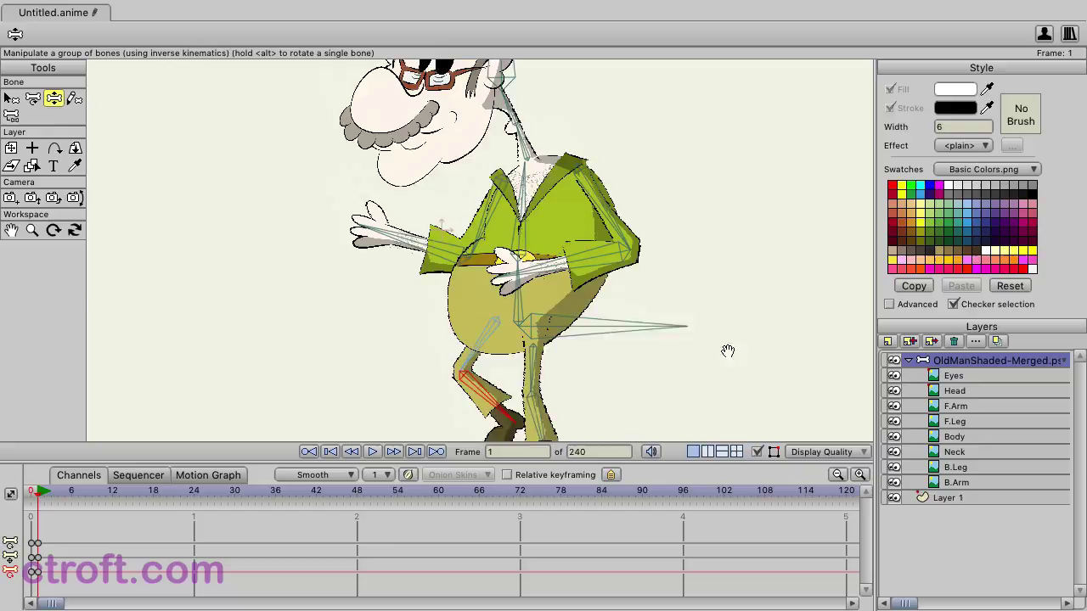
Shift the character down by the hip bone and tilt the head back, then upright again
{"action": "left_click", "coordinate": [586, 363]}
{"action": "left_click_drag", "start_coordinate": [584, 357], "coordinate": [584, 410]}
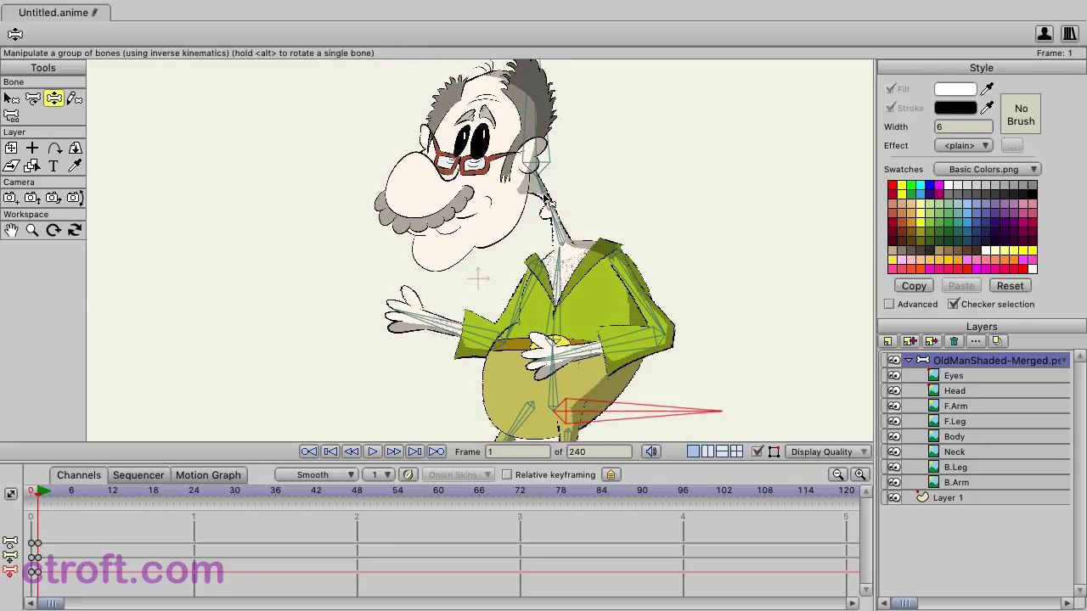
{"action": "left_click_drag", "start_coordinate": [553, 206], "coordinate": [544, 149]}
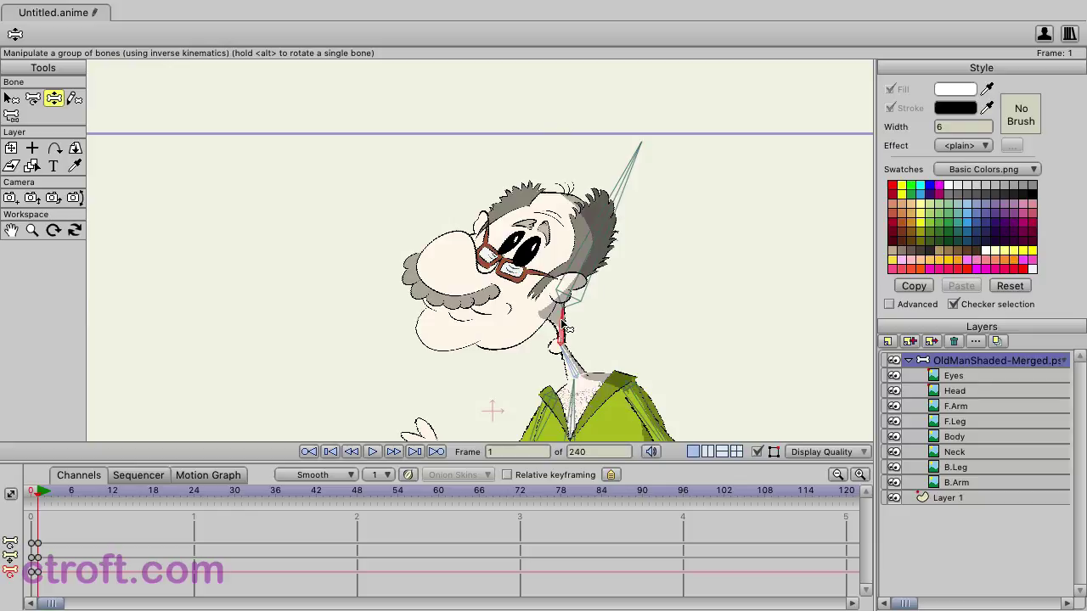
{"action": "left_click_drag", "start_coordinate": [619, 204], "coordinate": [528, 162]}
{"action": "scroll", "coordinate": [714, 297], "scroll_direction": "down", "scroll_amount": 4}
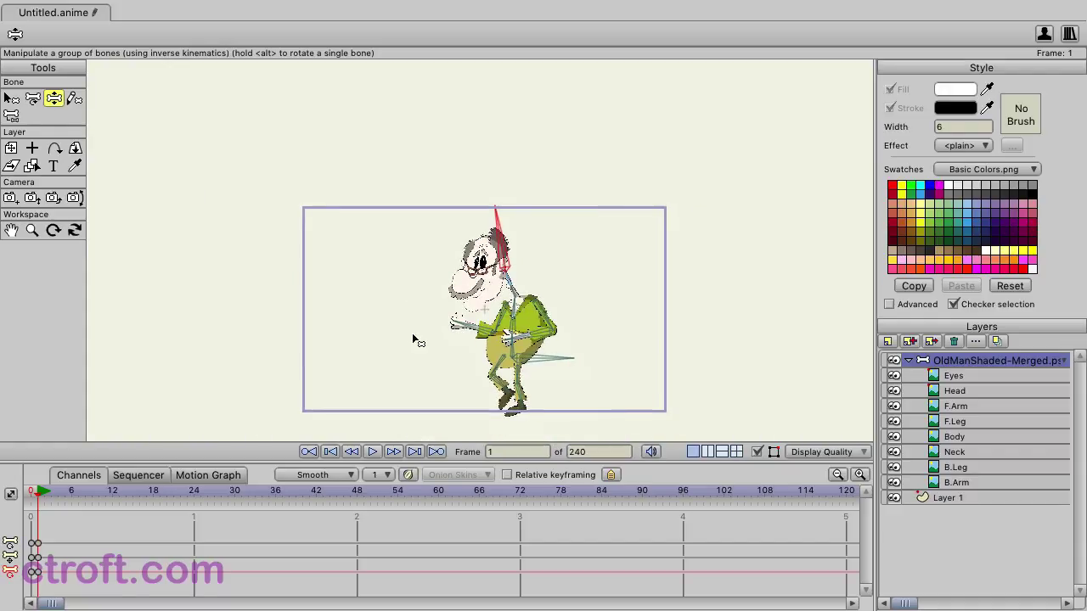
{"action": "scroll", "coordinate": [412, 333], "scroll_direction": "up", "scroll_amount": 2}
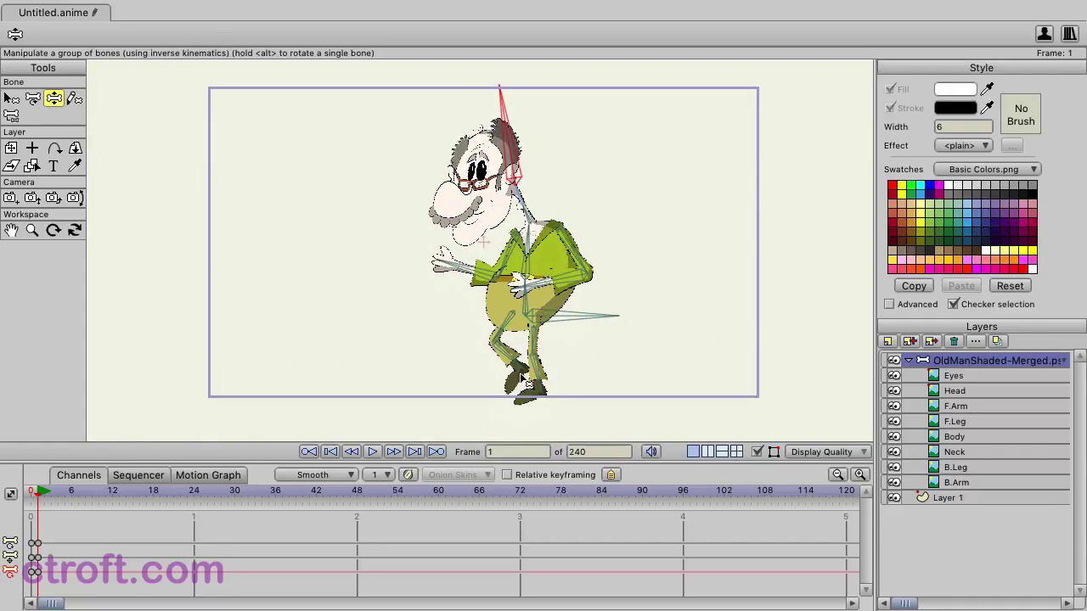
Swing the lower leg left, bend the torso forward, and let the back arm hang down
{"action": "left_click_drag", "start_coordinate": [524, 378], "coordinate": [502, 407]}
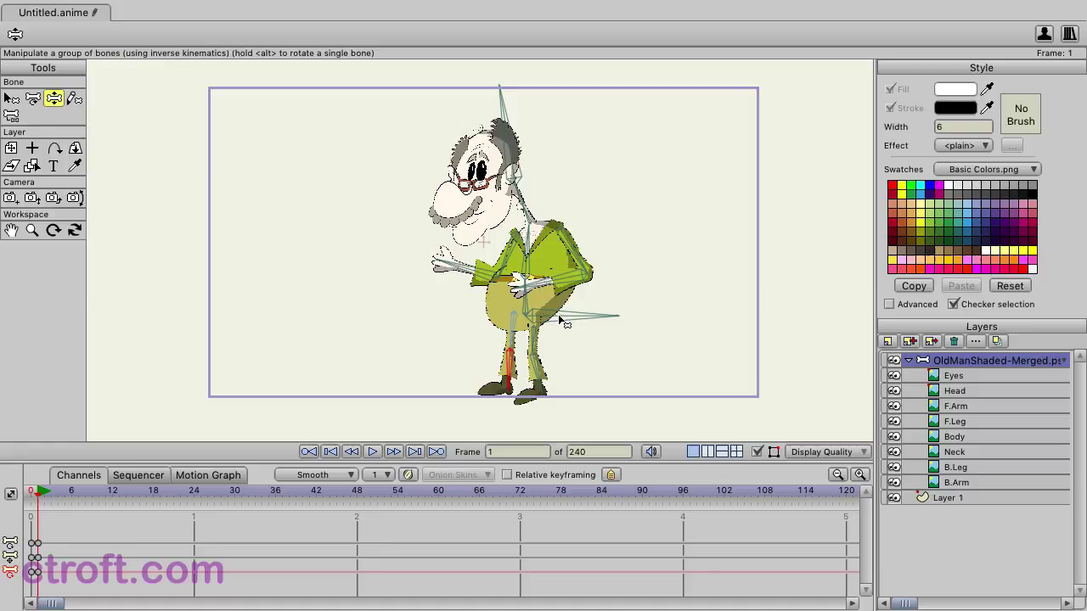
{"action": "left_click_drag", "start_coordinate": [526, 258], "coordinate": [620, 377]}
{"action": "left_click_drag", "start_coordinate": [459, 300], "coordinate": [471, 375]}
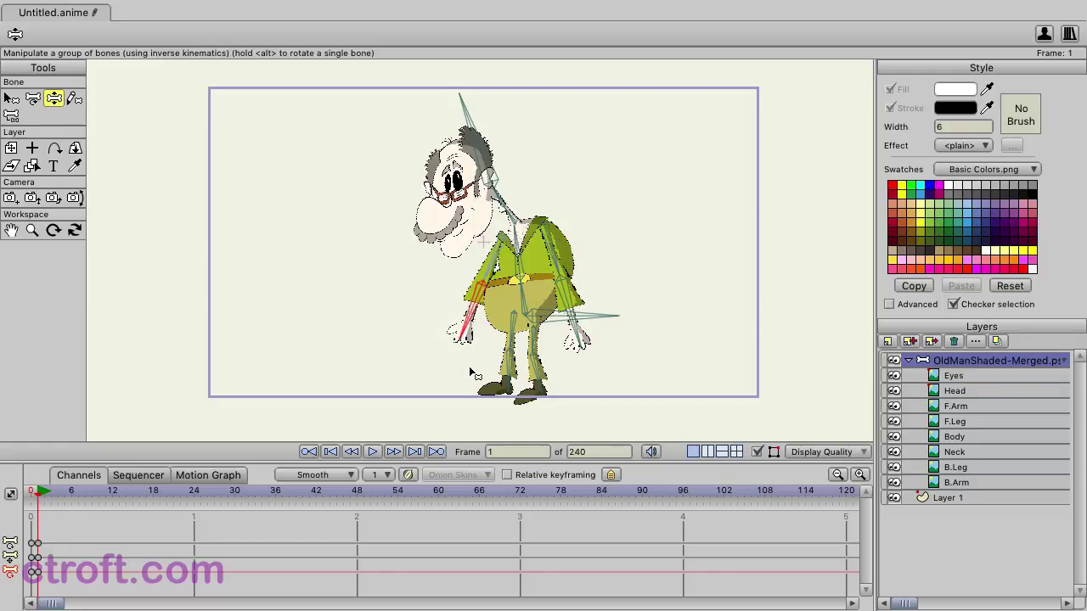